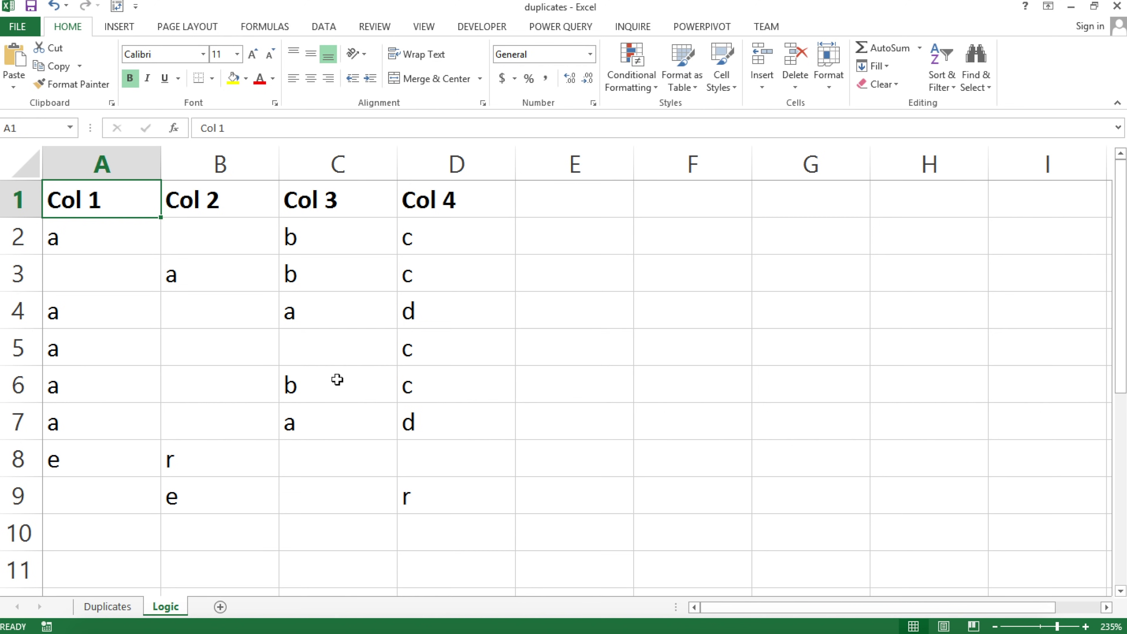
# Review the sample data block, glancing at the Duplicates sheet before returning to Logic
pyautogui.moveTo(91, 199); pyautogui.dragTo(470, 496)
pyautogui.click(327, 461)
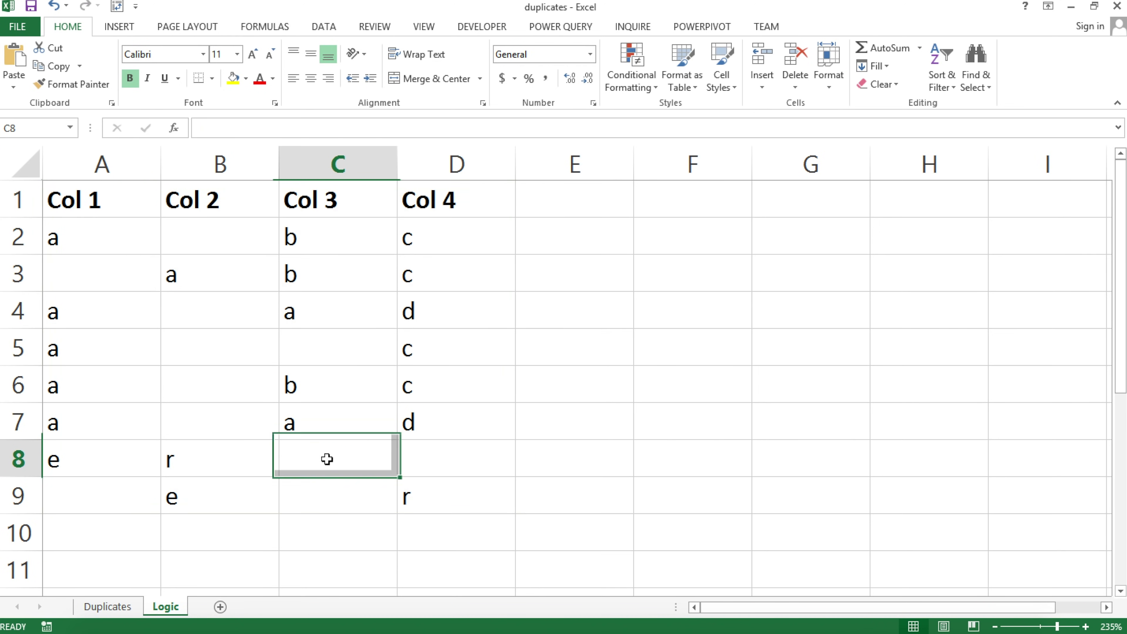
pyautogui.click(107, 607)
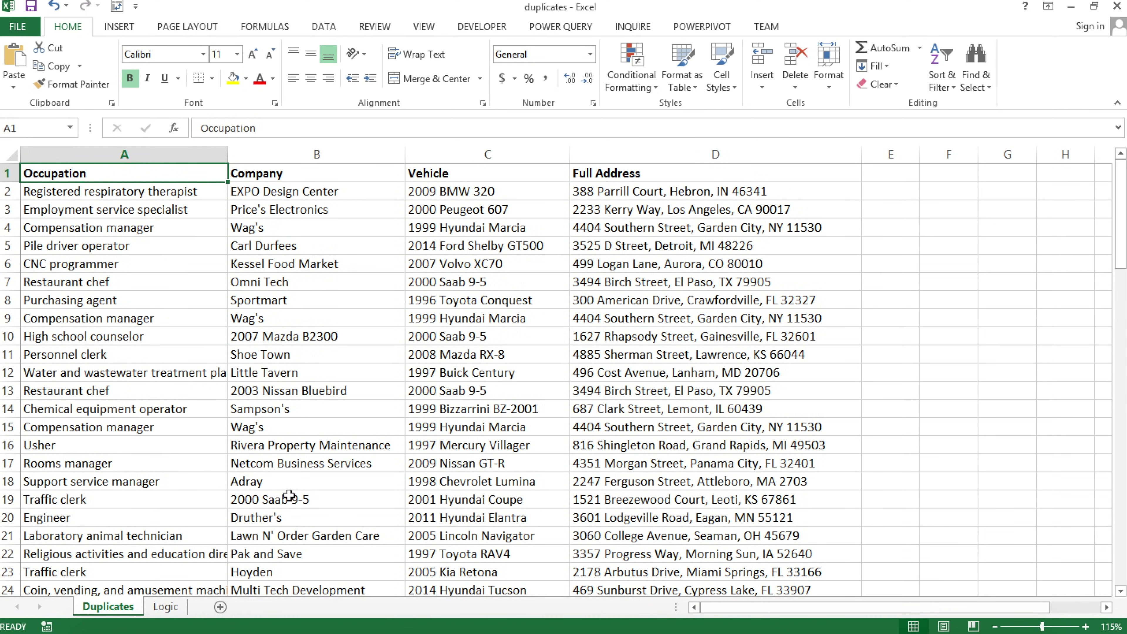
pyautogui.click(155, 612)
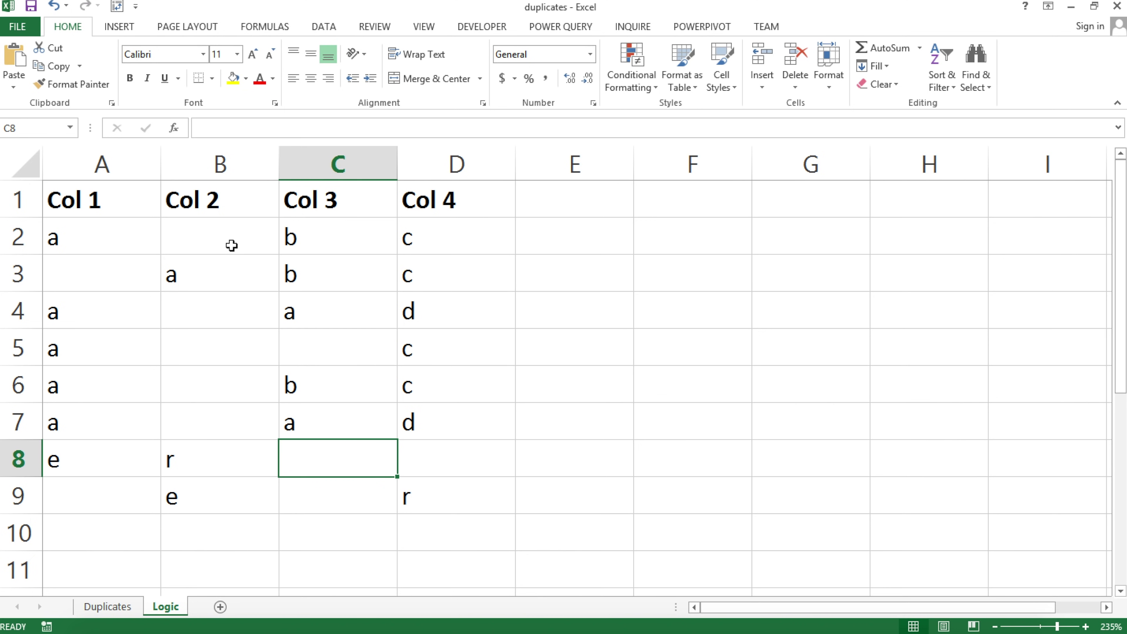
# Compare the values of row 2 and row 6 cell by cell across columns A–D
pyautogui.moveTo(134, 235); pyautogui.dragTo(442, 239)
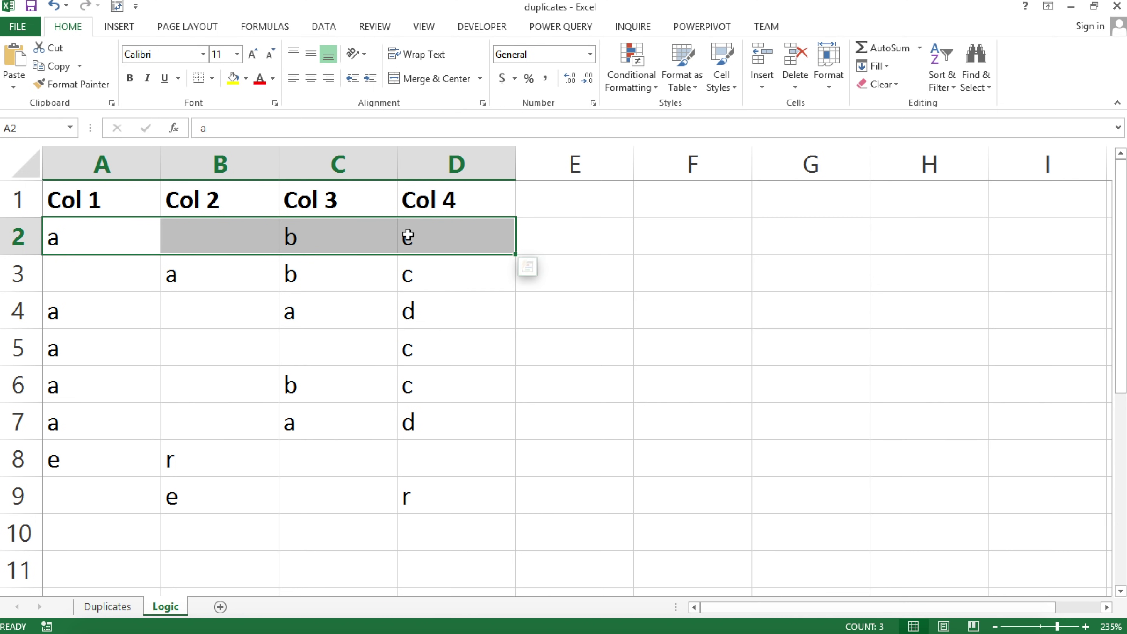
pyautogui.click(129, 385)
pyautogui.moveTo(211, 383); pyautogui.dragTo(451, 386)
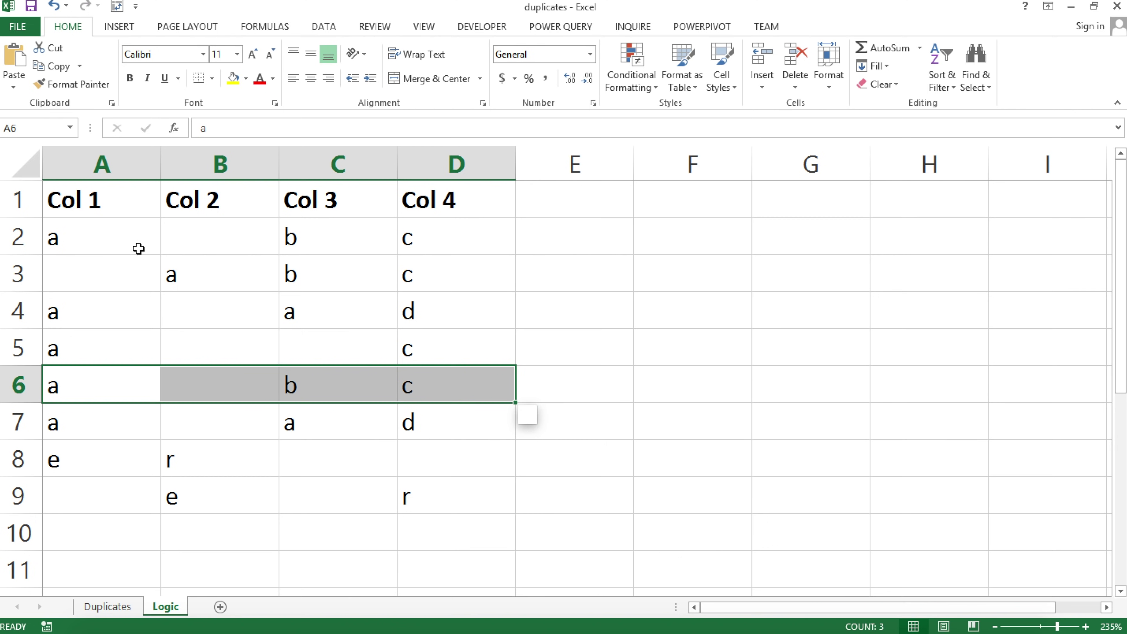
pyautogui.click(127, 244)
pyautogui.click(255, 238)
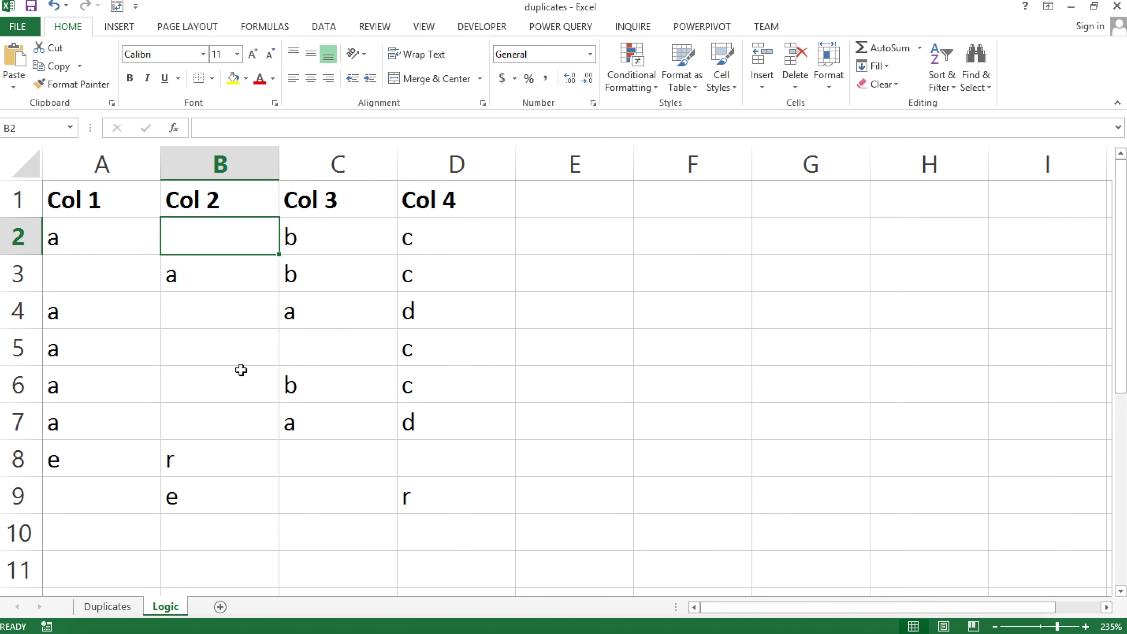
pyautogui.click(244, 399)
pyautogui.click(347, 232)
pyautogui.click(334, 383)
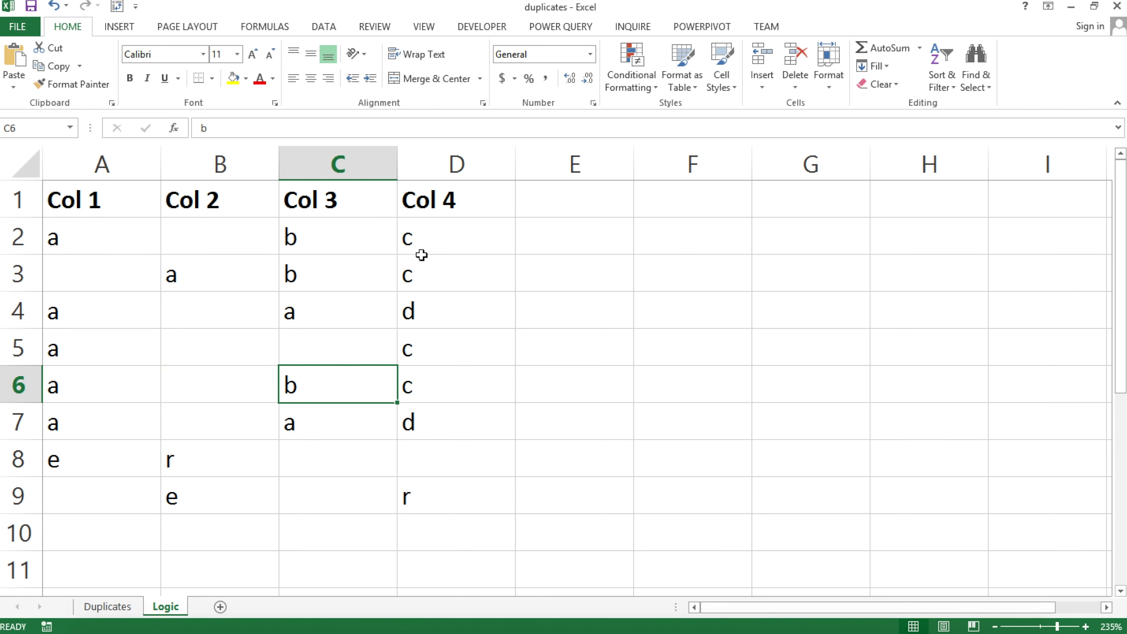
pyautogui.click(420, 247)
pyautogui.click(428, 392)
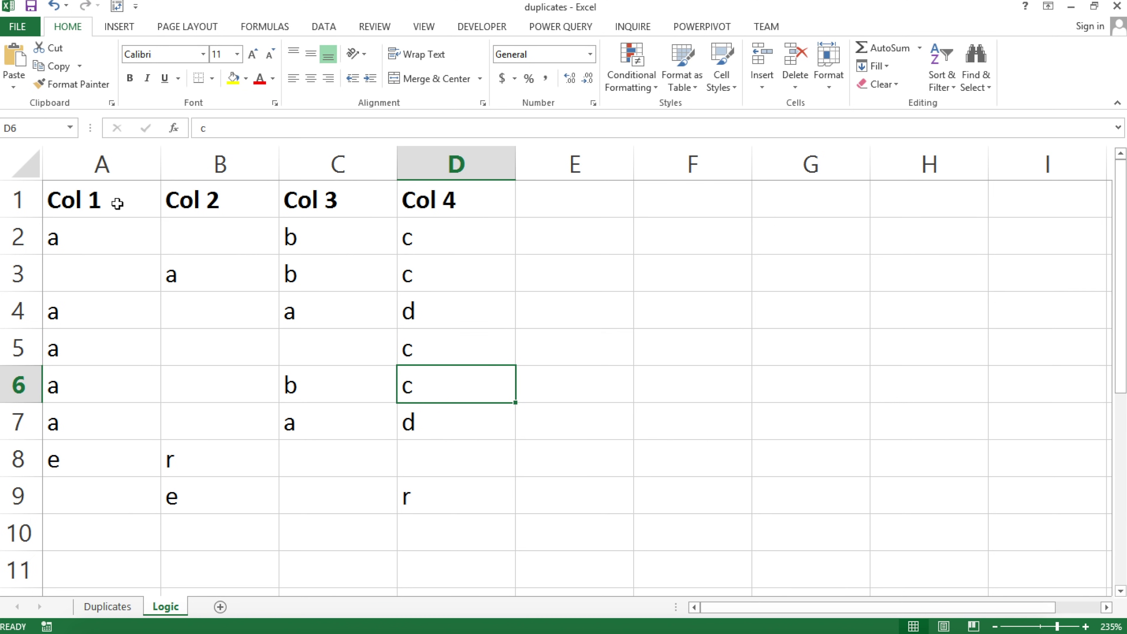
# Run Remove Duplicates on A1:D9 comparing all four columns, then undo to restore the rows
pyautogui.moveTo(118, 204); pyautogui.dragTo(460, 498)
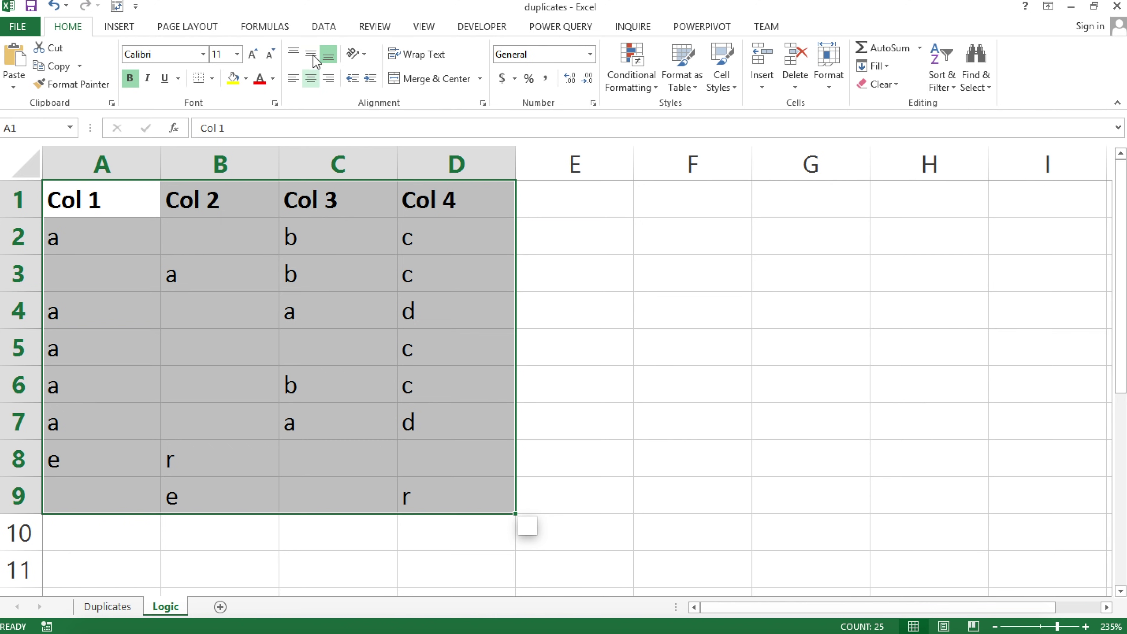
pyautogui.click(324, 27)
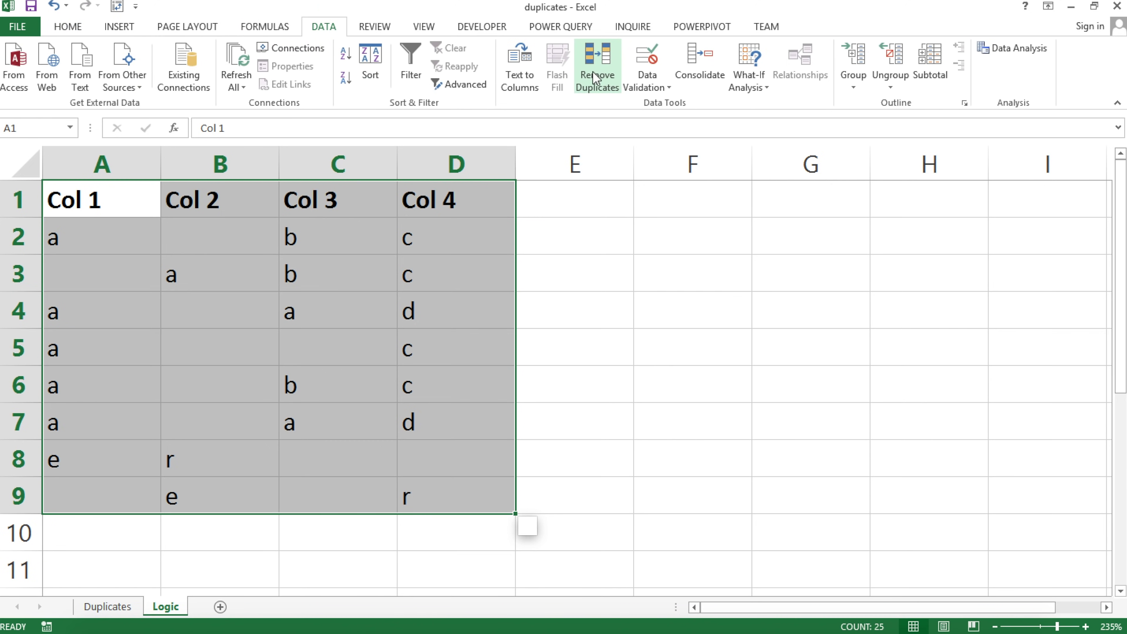
pyautogui.click(606, 79)
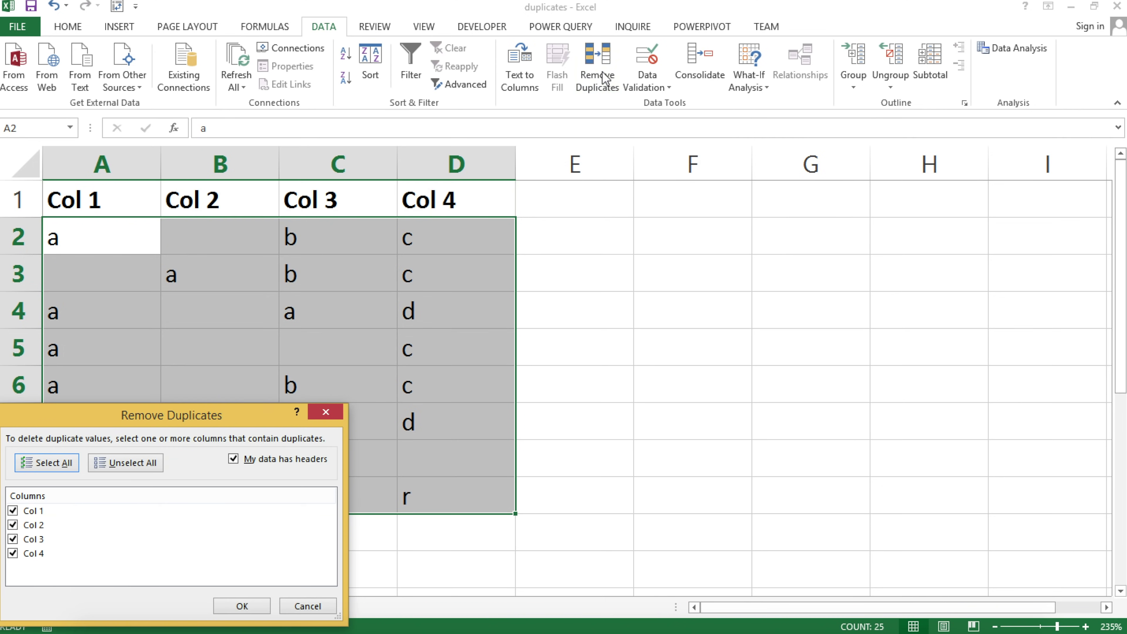
pyautogui.moveTo(227, 415); pyautogui.dragTo(859, 323)
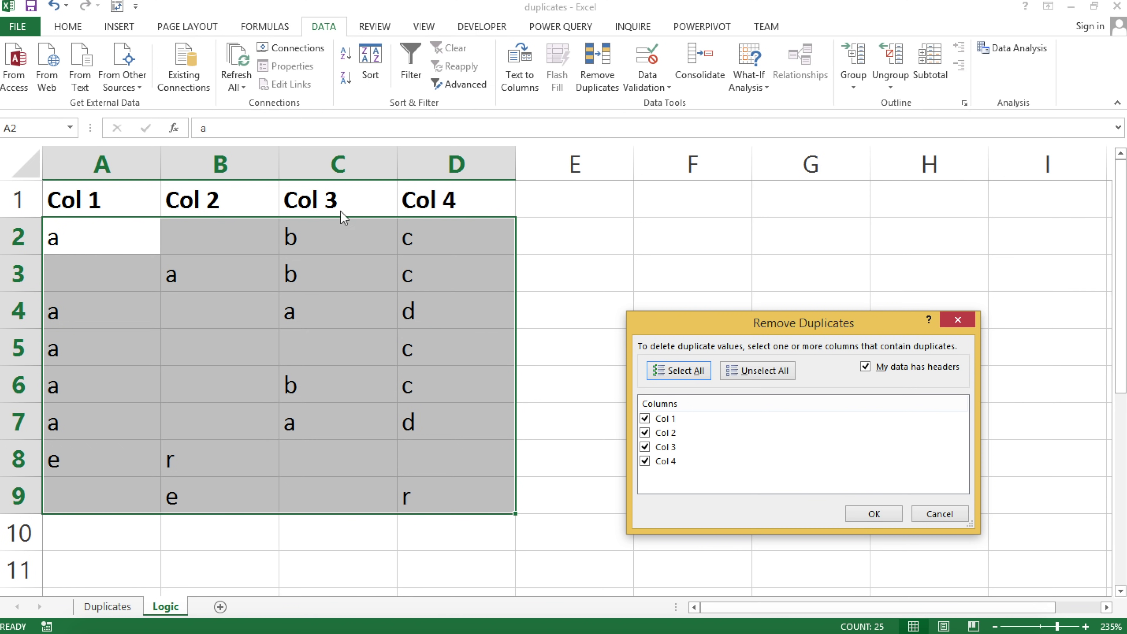
pyautogui.moveTo(864, 331); pyautogui.dragTo(726, 301)
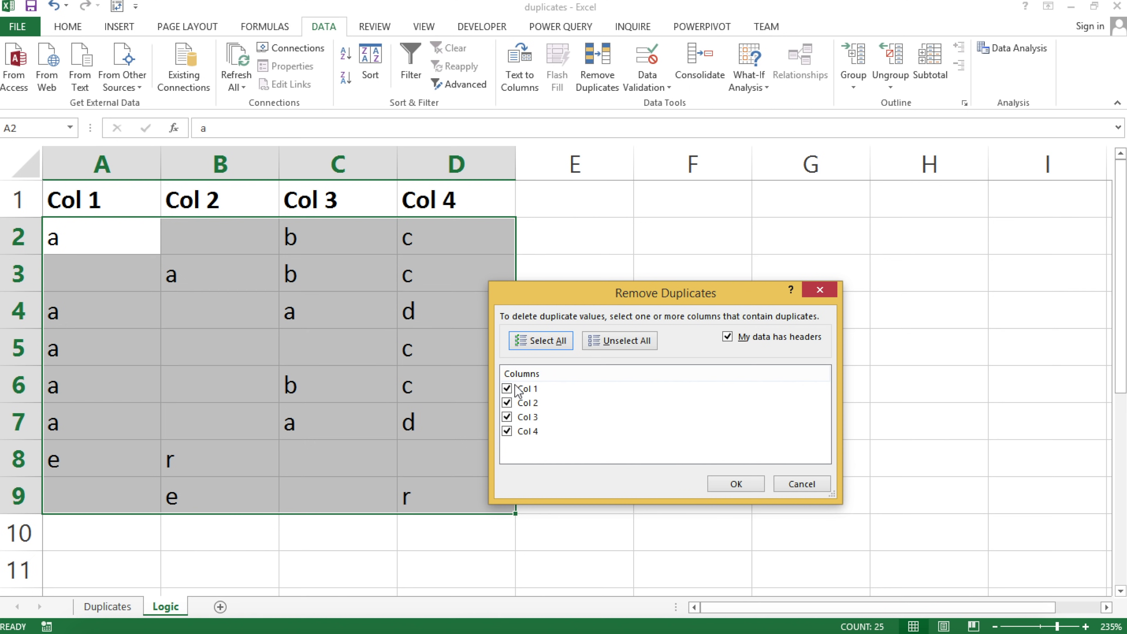
pyautogui.click(511, 442)
pyautogui.click(728, 486)
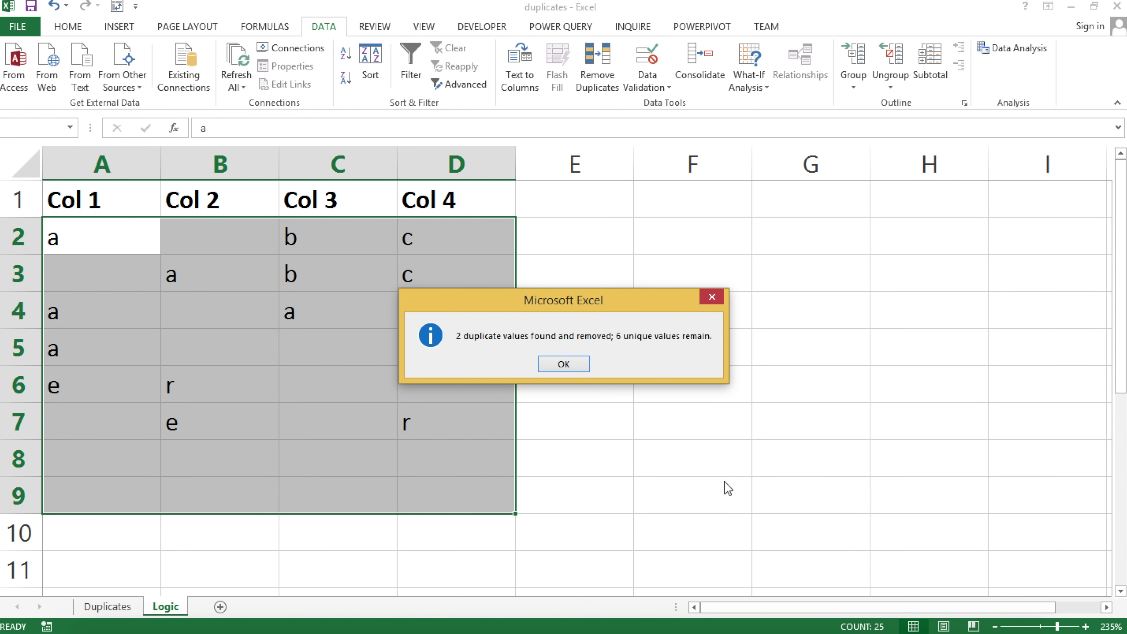
pyautogui.click(580, 371)
pyautogui.click(534, 436)
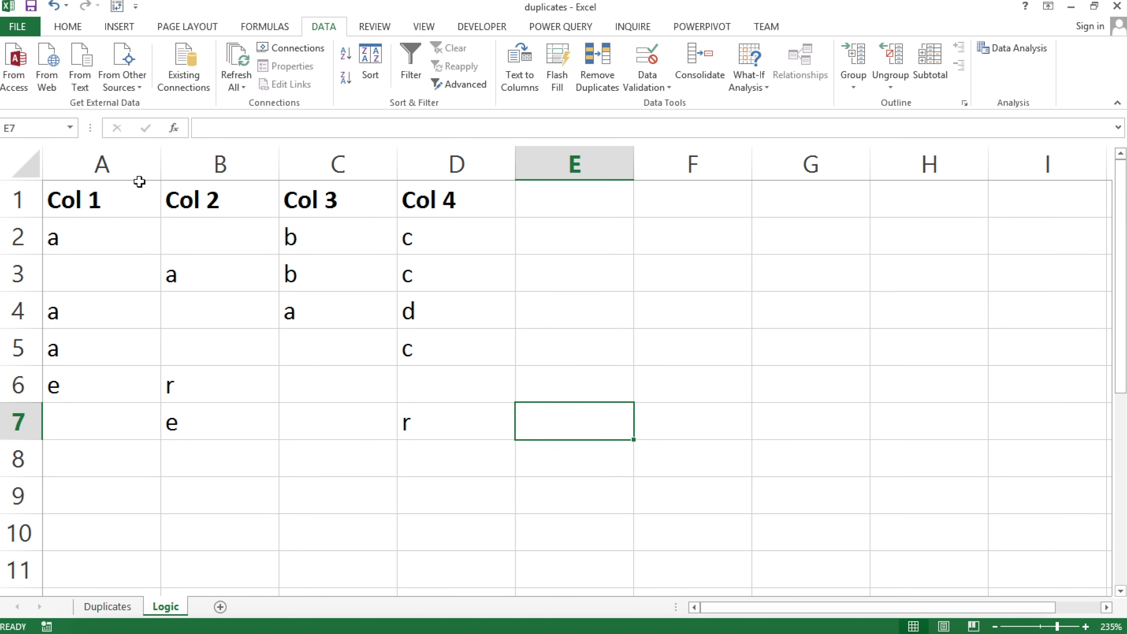
pyautogui.click(54, 6)
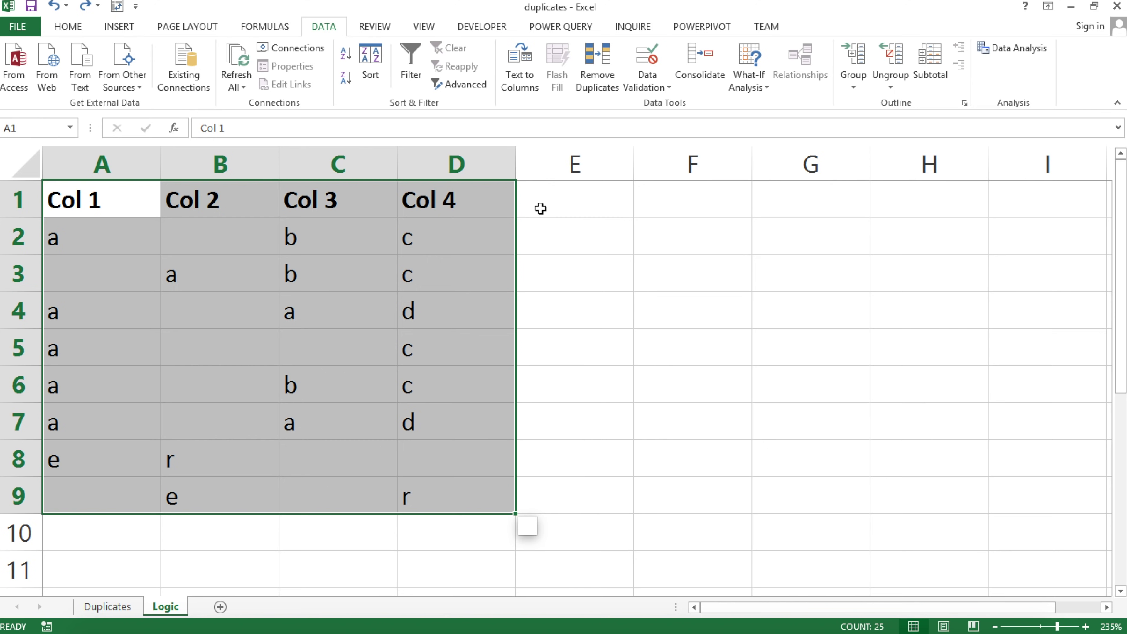
# Enter the heading UID in E1 and begin a formula with = in E2
pyautogui.click(577, 213)
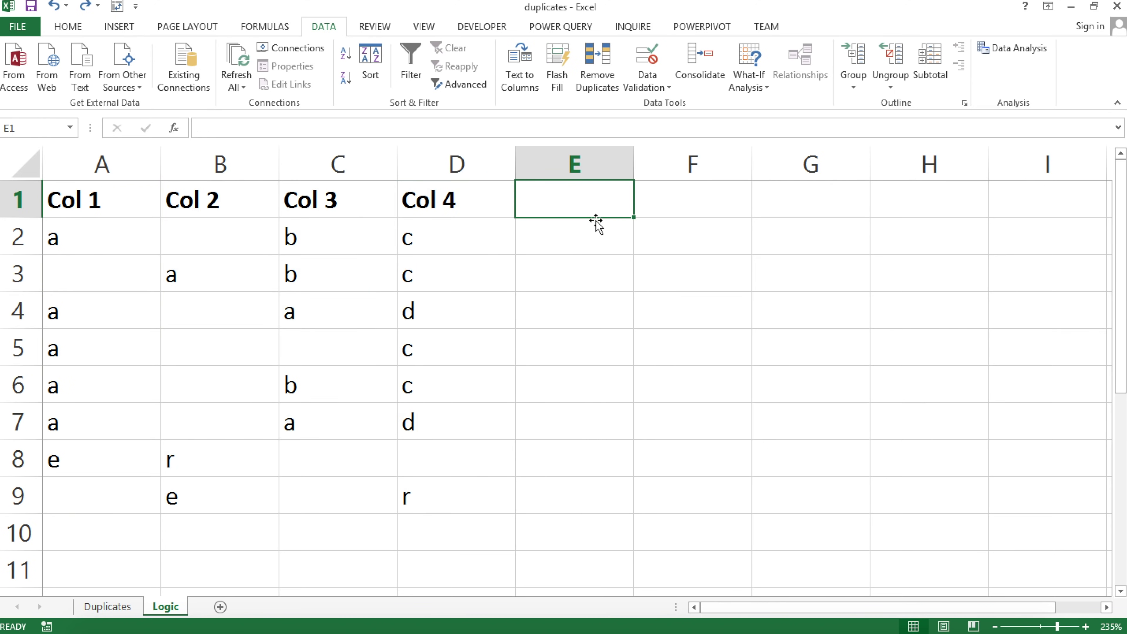
pyautogui.write('UID')
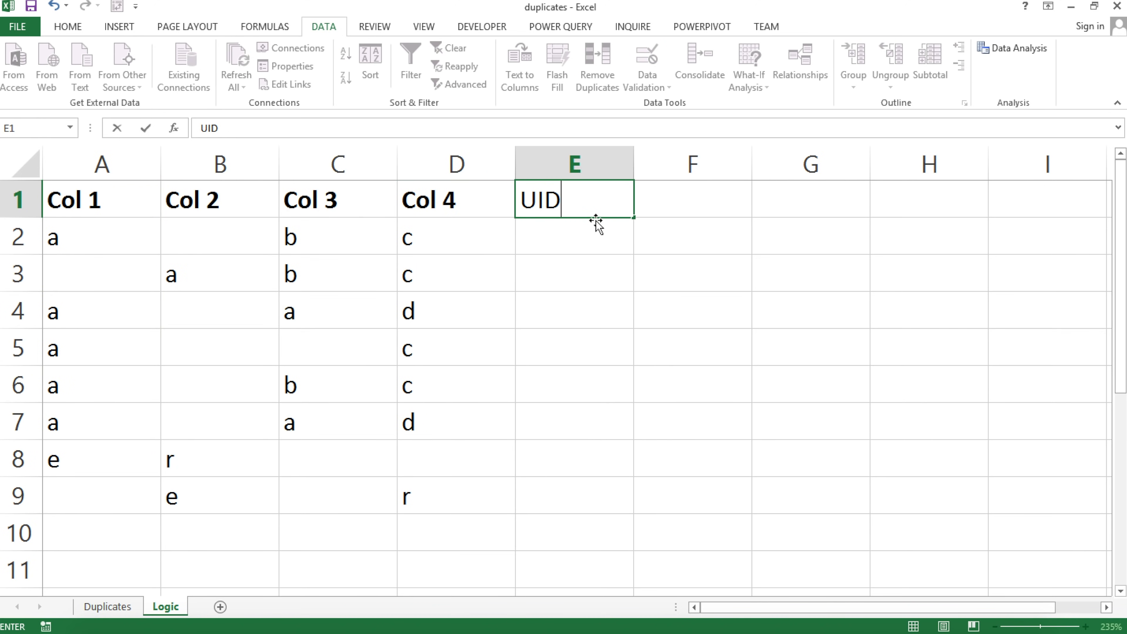
pyautogui.press('Return')
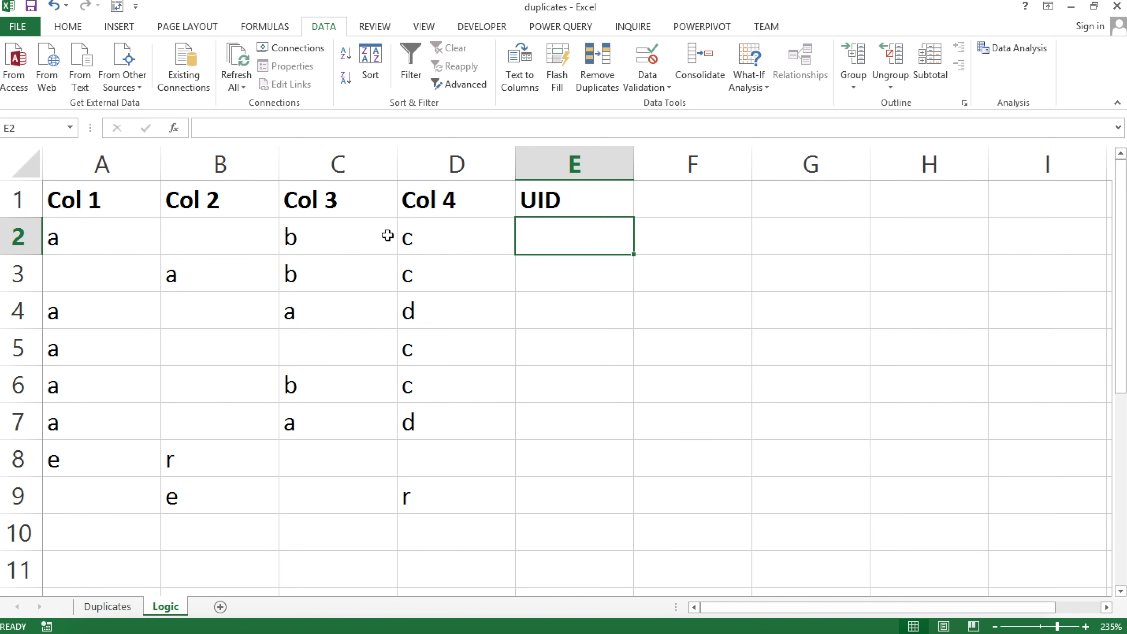
pyautogui.write('=')
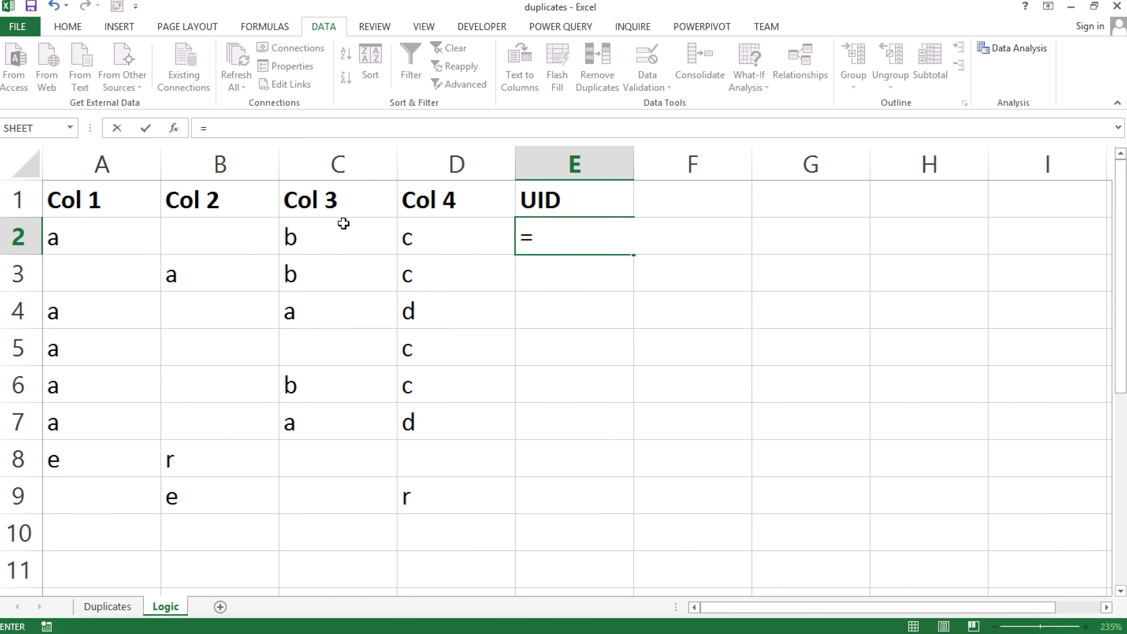
# Start CONCATENATE in E2 with A2 and an "_" separator, correcting a mistyped @
pyautogui.write('conca')
pyautogui.press('Tab')
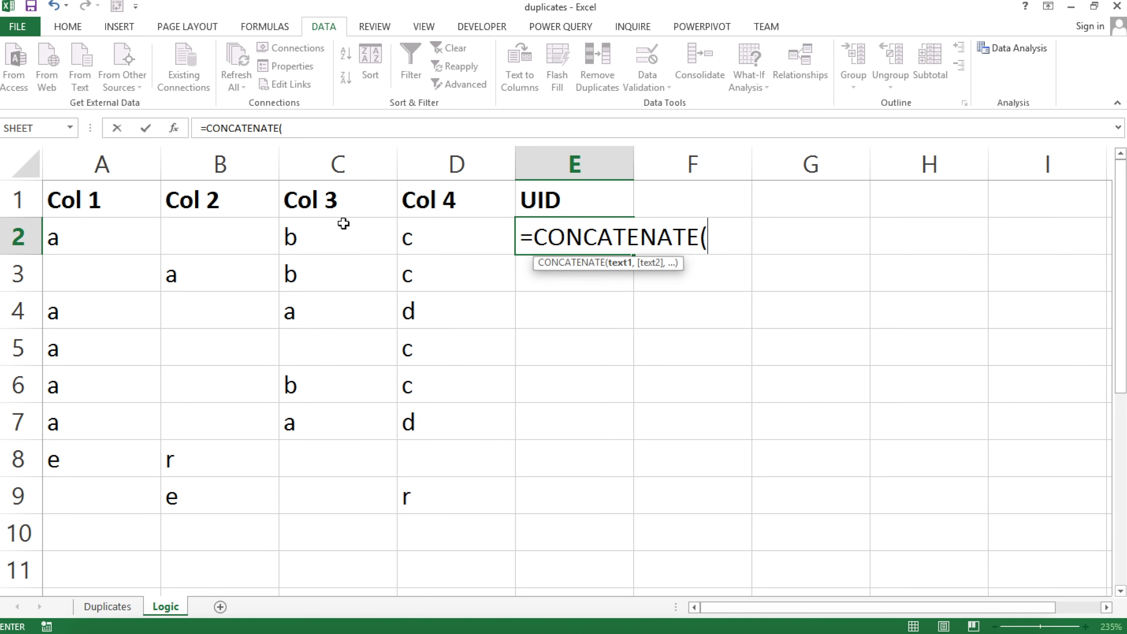
pyautogui.click(82, 236)
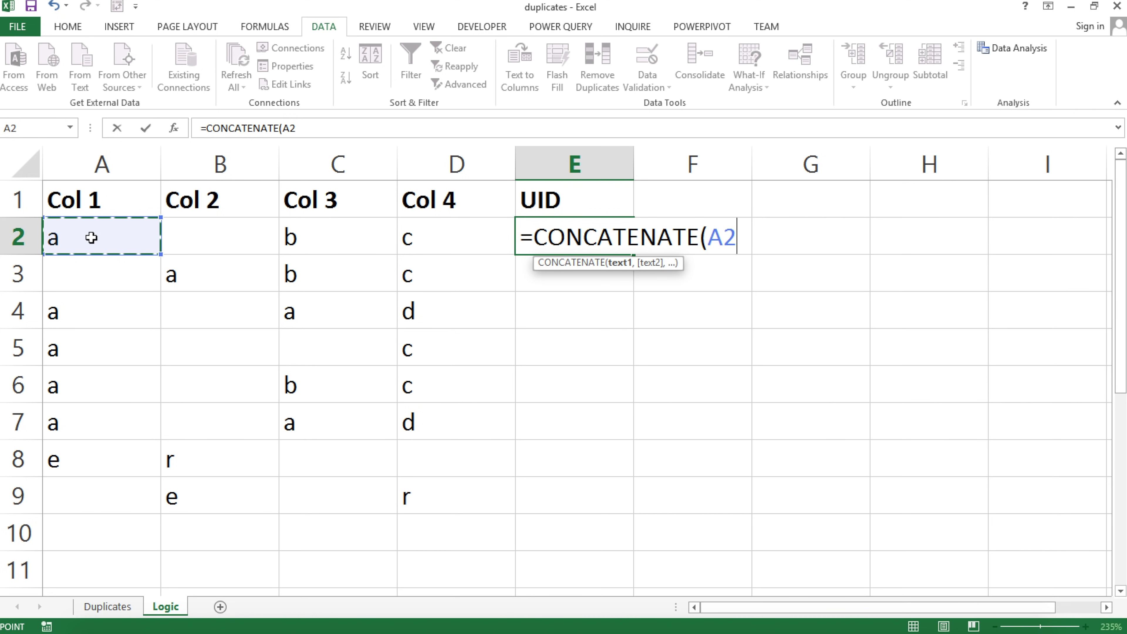
pyautogui.write(',')
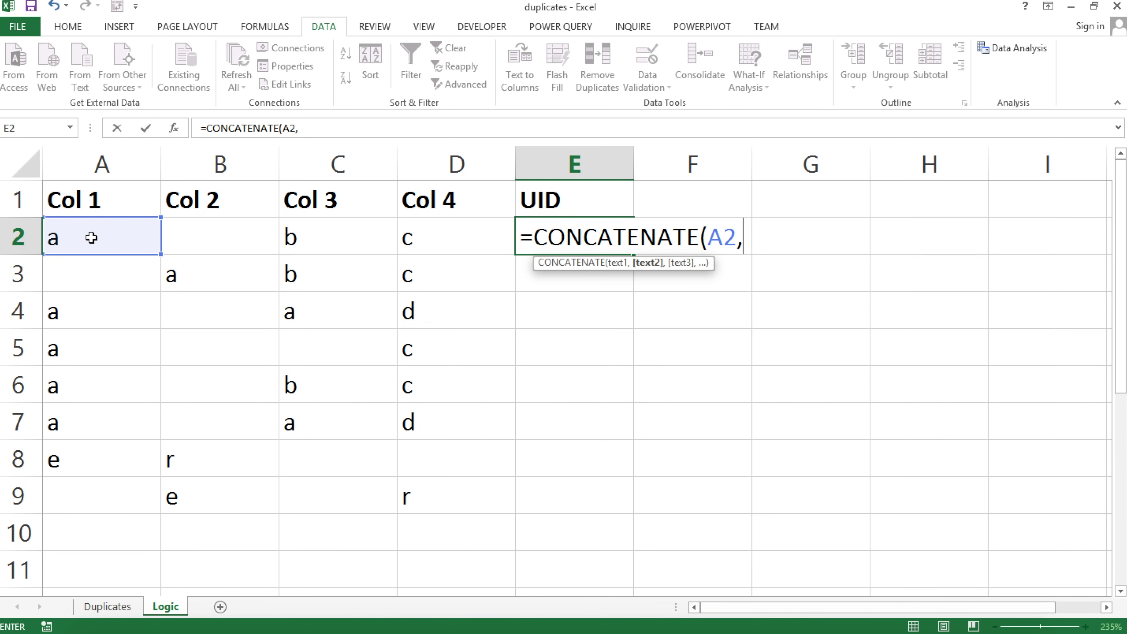
pyautogui.write('"@"')
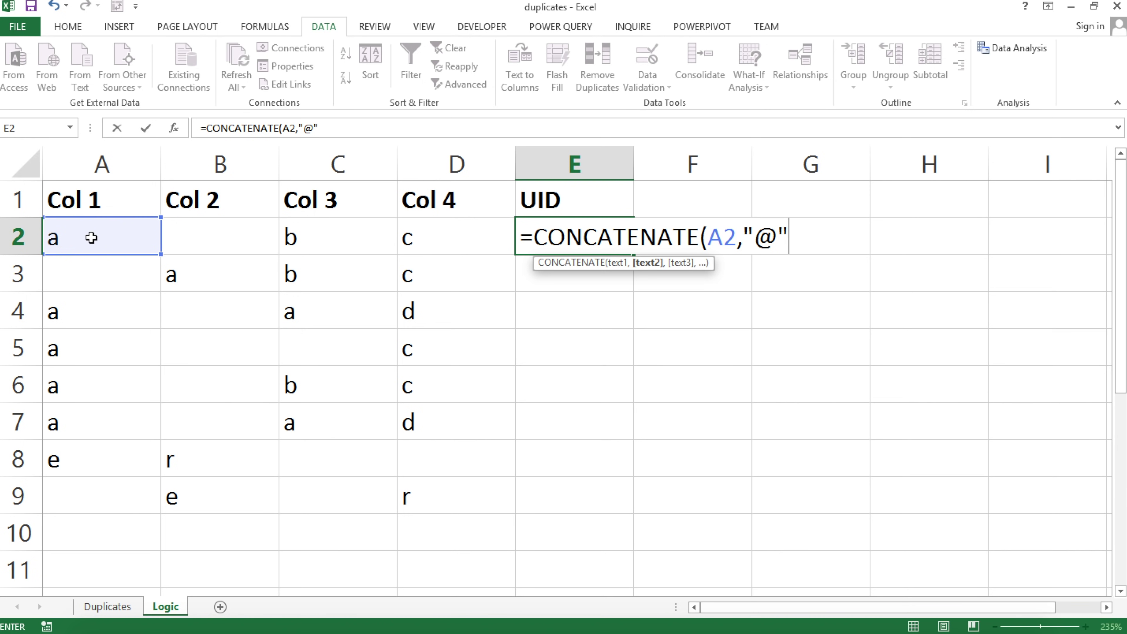
pyautogui.press('BackSpace')
pyautogui.press('BackSpace')
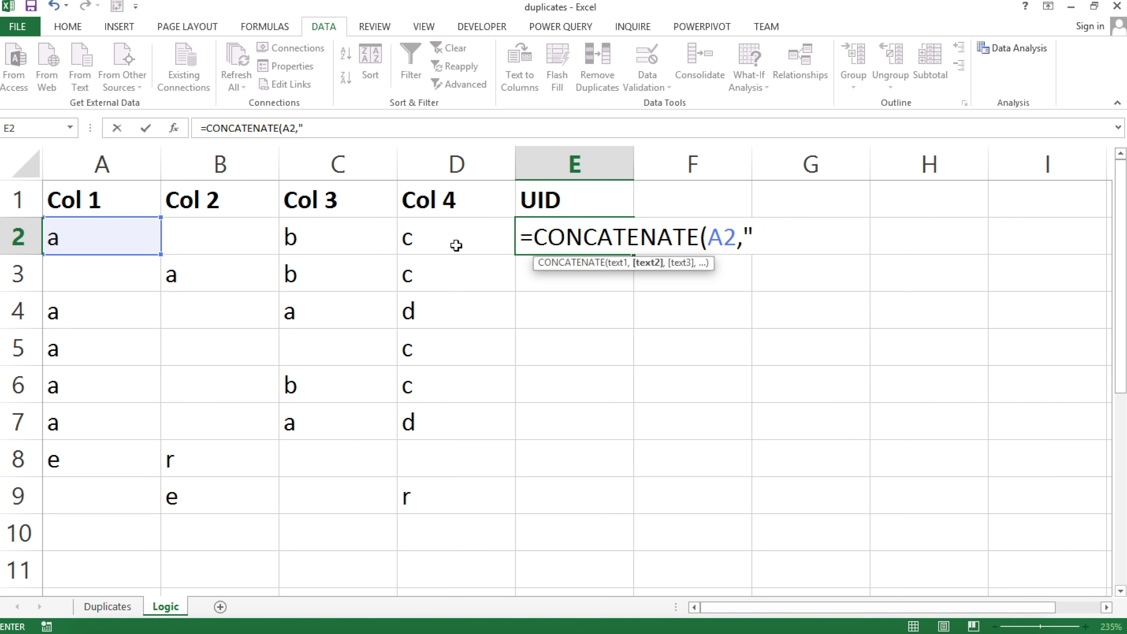
pyautogui.write('_"')
# Add B2, C2 and D2 with "_" separators to complete =CONCATENATE(A2,"_",B2,"_",C2,"_",D2)
pyautogui.write(',')
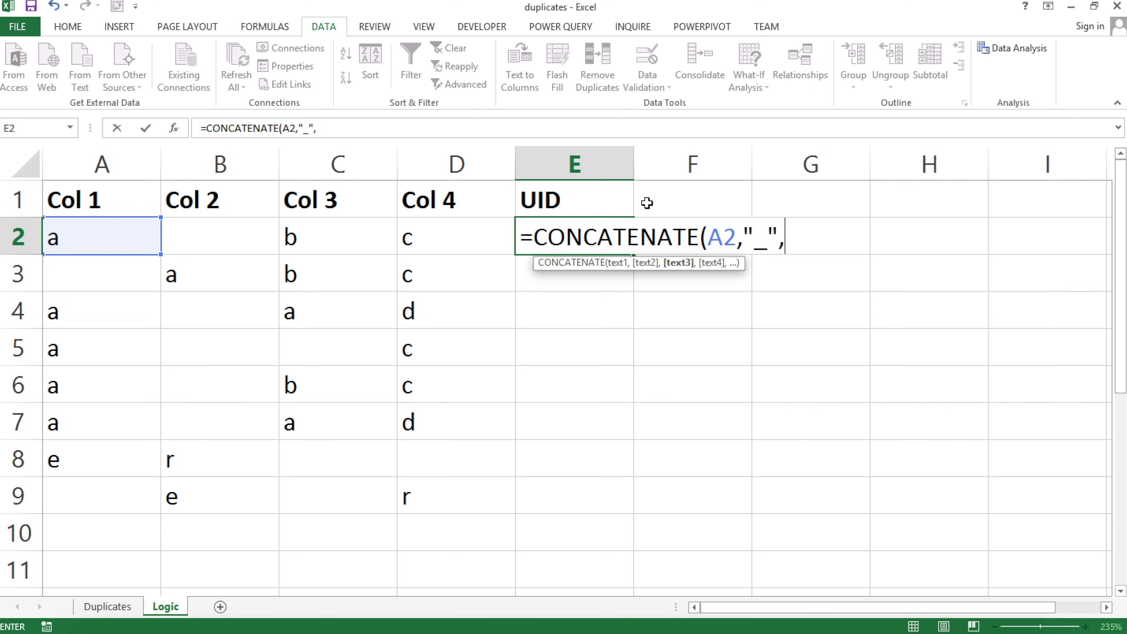
pyautogui.click(234, 234)
pyautogui.write(',')
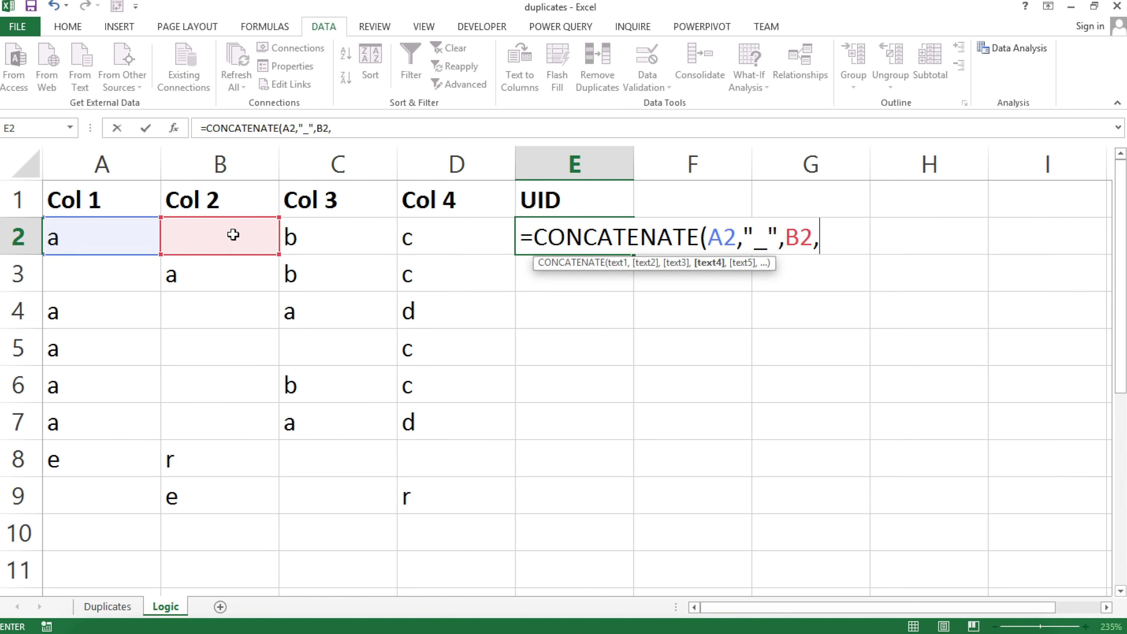
pyautogui.write('"_",')
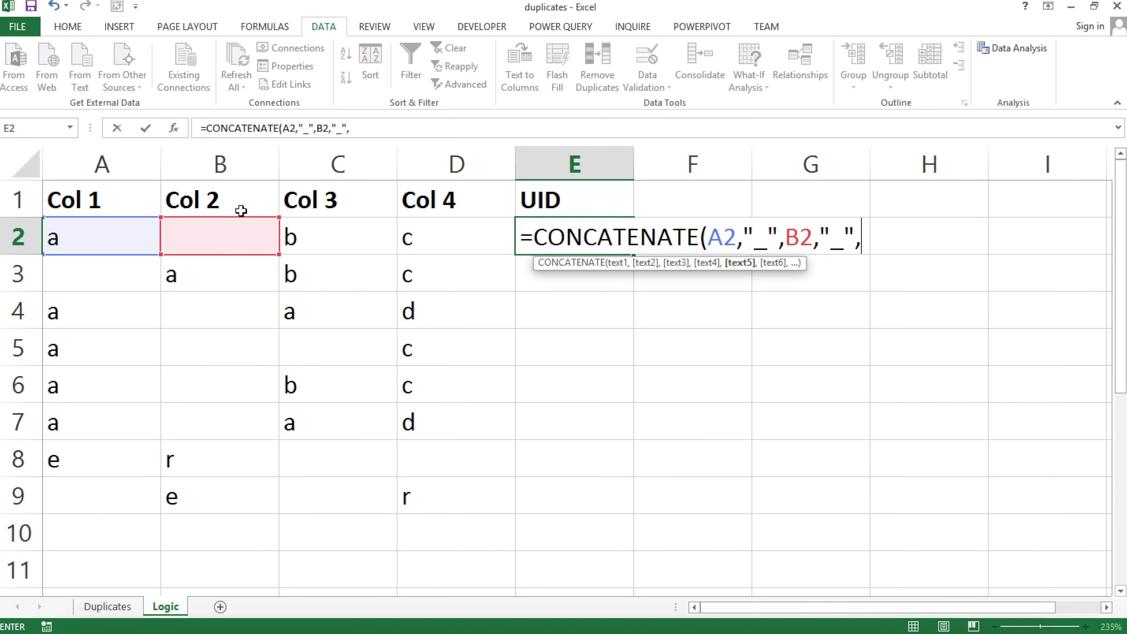
pyautogui.click(372, 226)
pyautogui.write(',"_"')
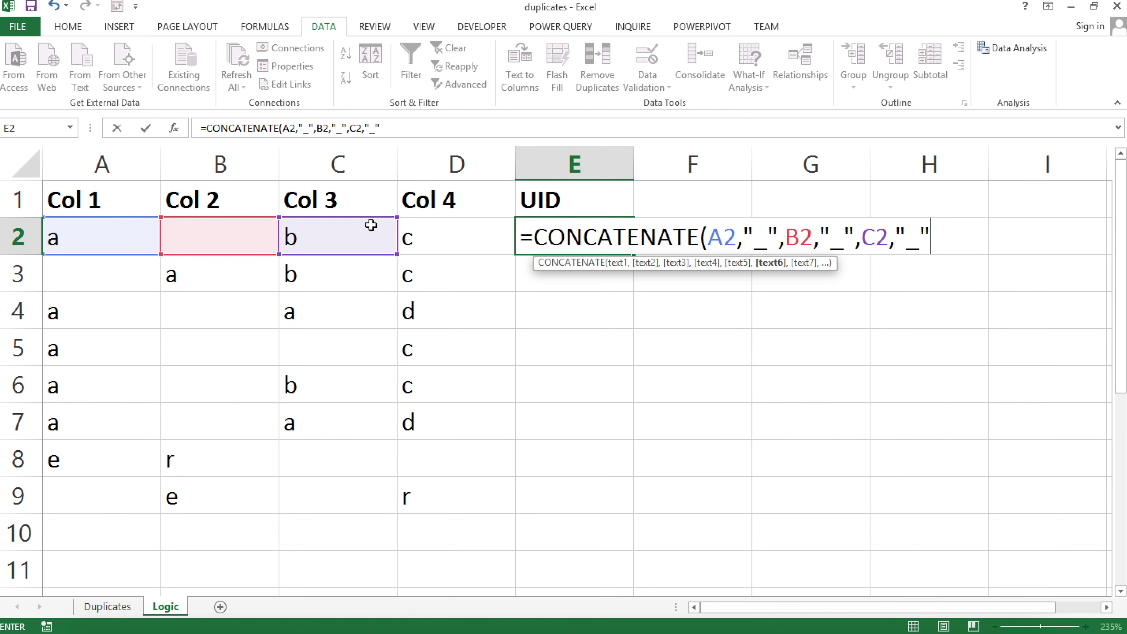
pyautogui.write(',')
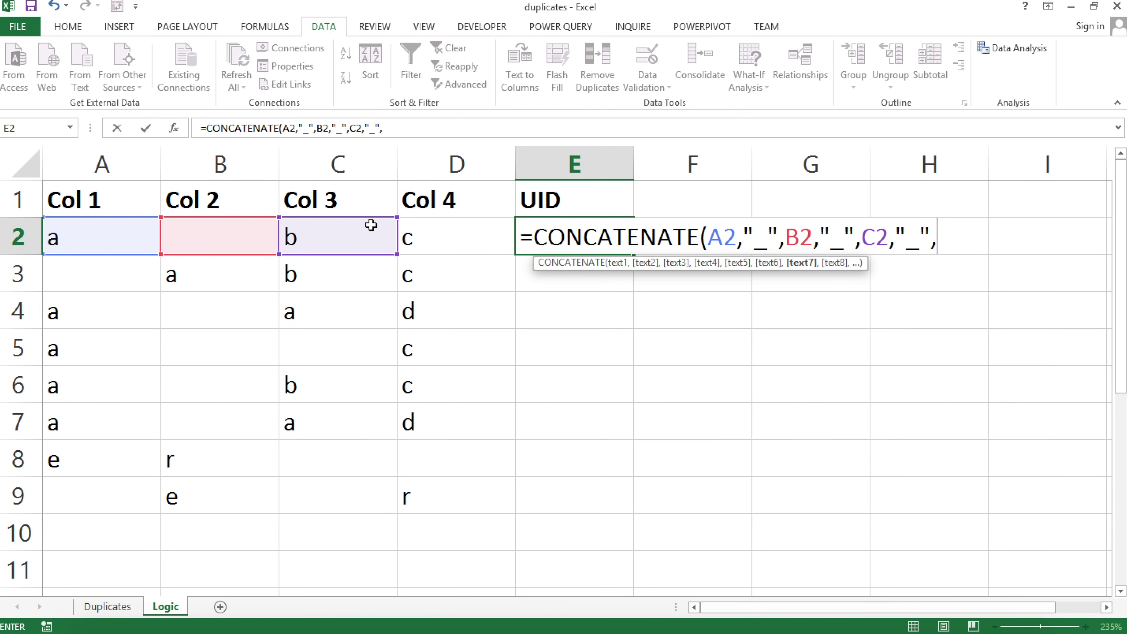
pyautogui.click(437, 232)
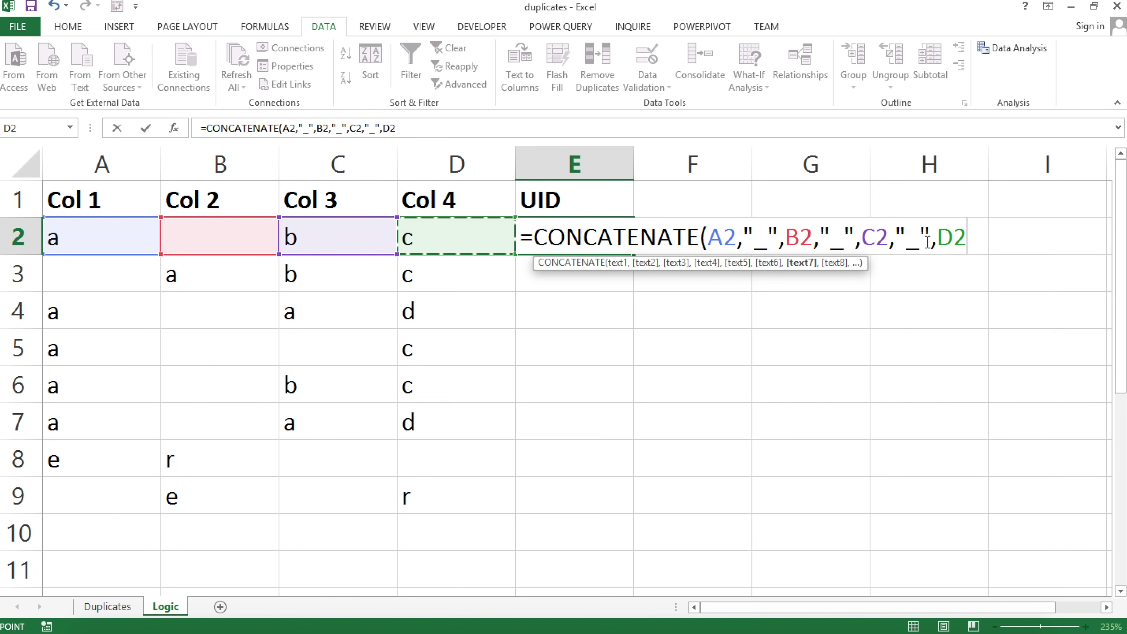
pyautogui.write(')')
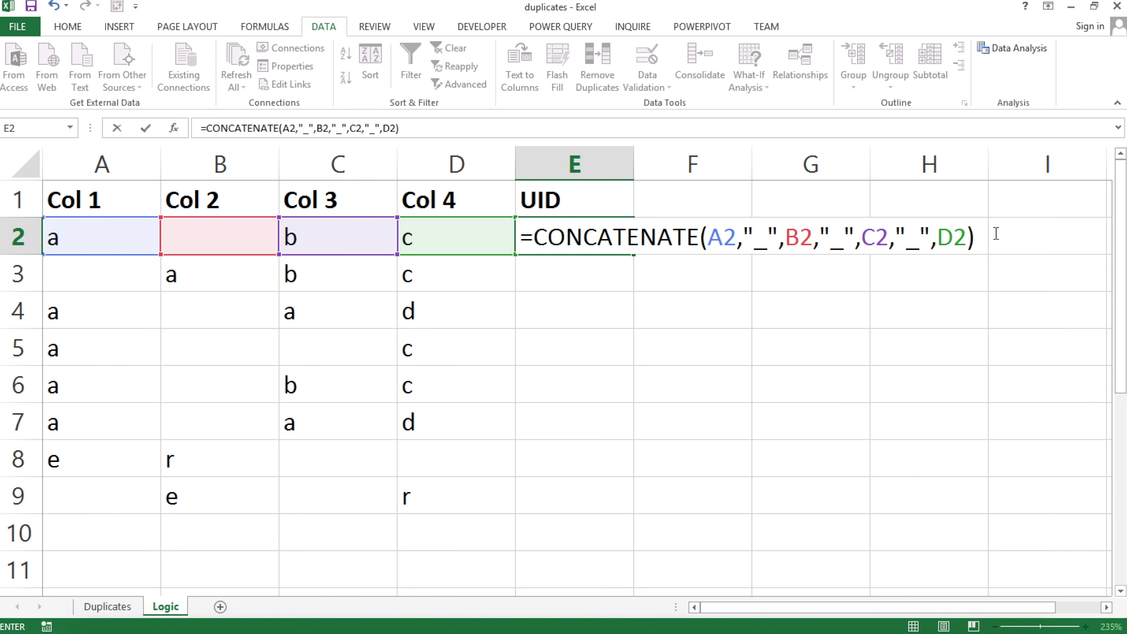
pyautogui.press('Return')
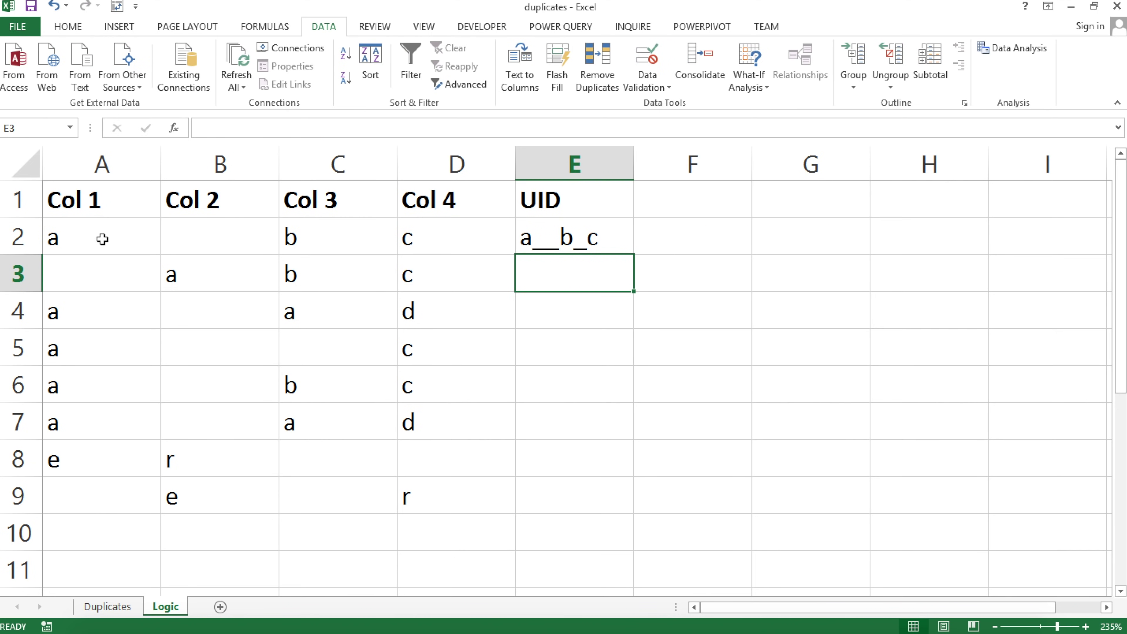
# Copy the E2 UID formula down through E9 using the fill handle
pyautogui.click(48, 236)
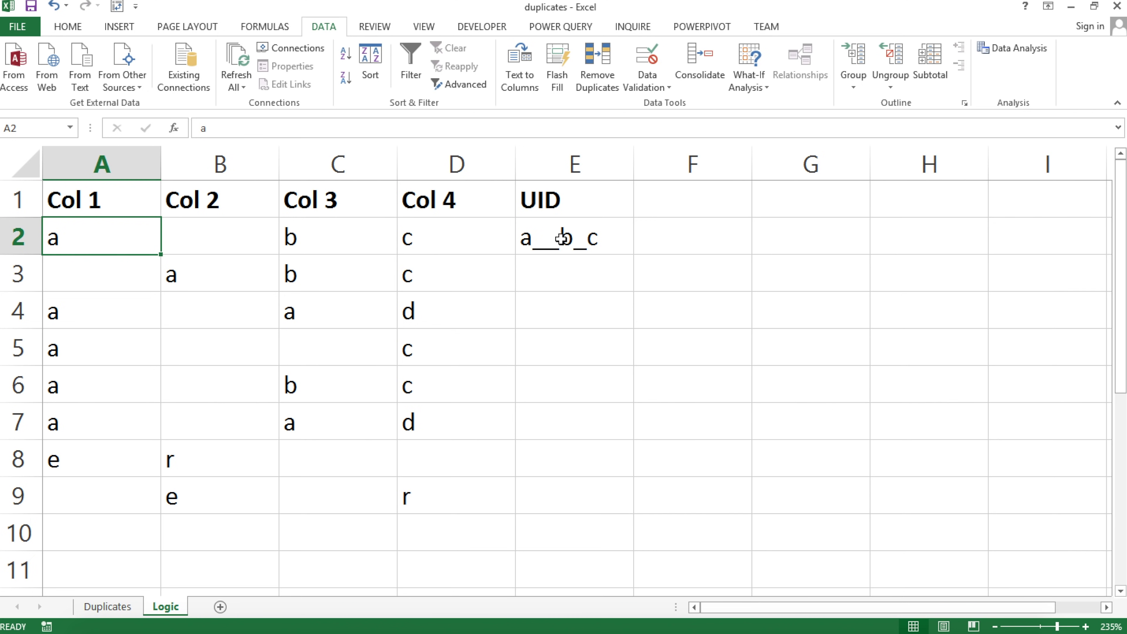
pyautogui.click(602, 239)
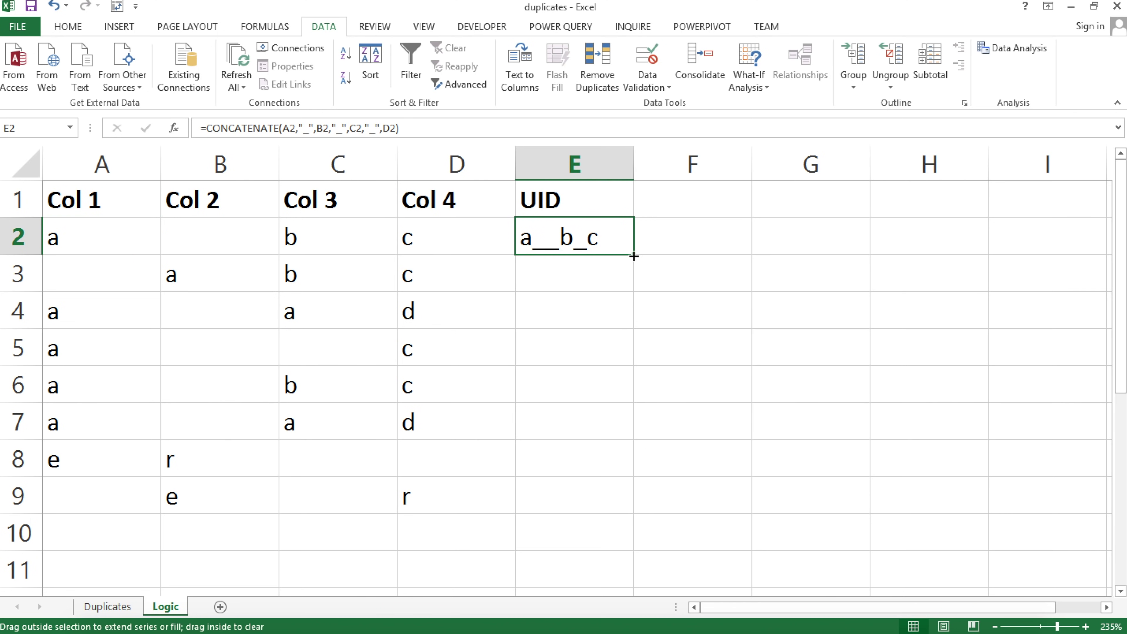
pyautogui.doubleClick(634, 254)
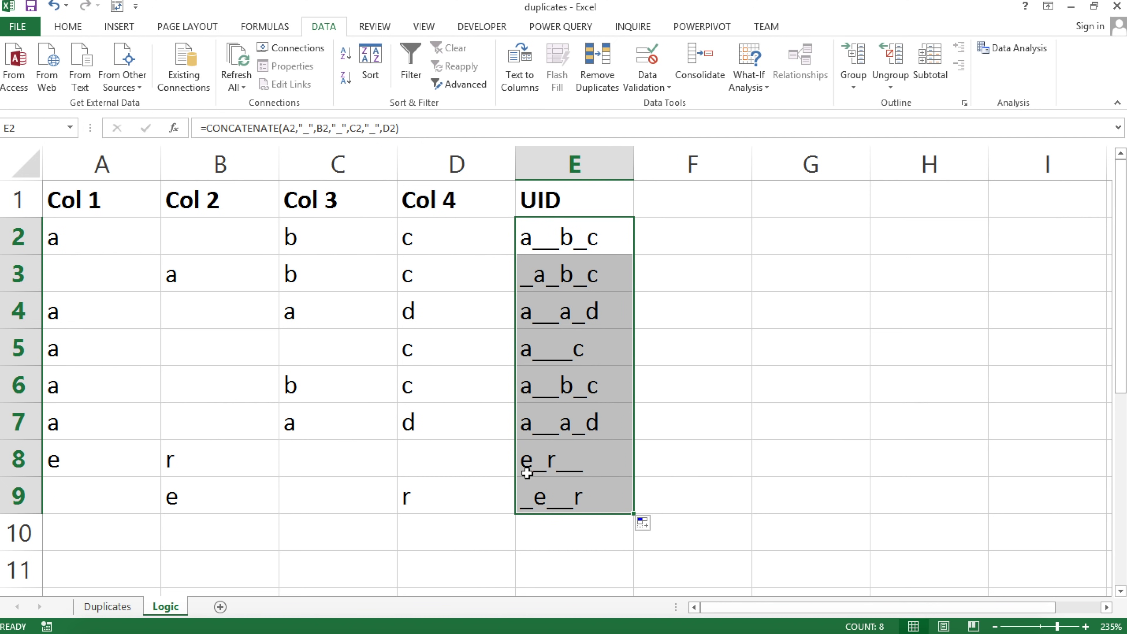
pyautogui.click(673, 240)
# Enter =CONCATENATE(A2,B2,C2,D2) in F2 and fill it down to F9
pyautogui.write('=')
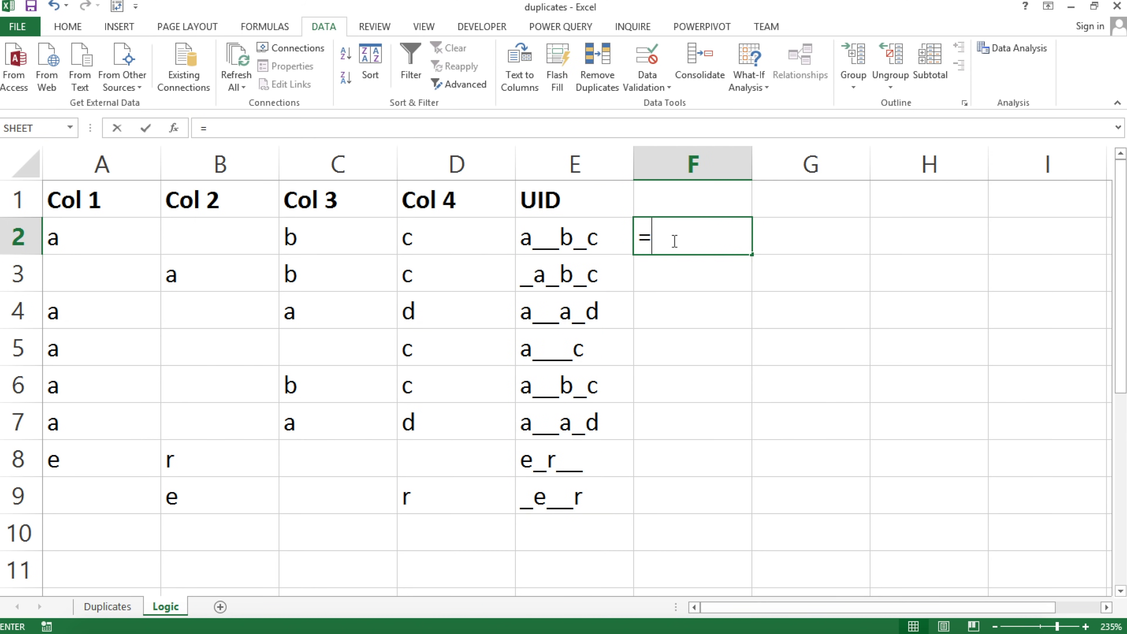
pyautogui.write('conca')
pyautogui.press('Tab')
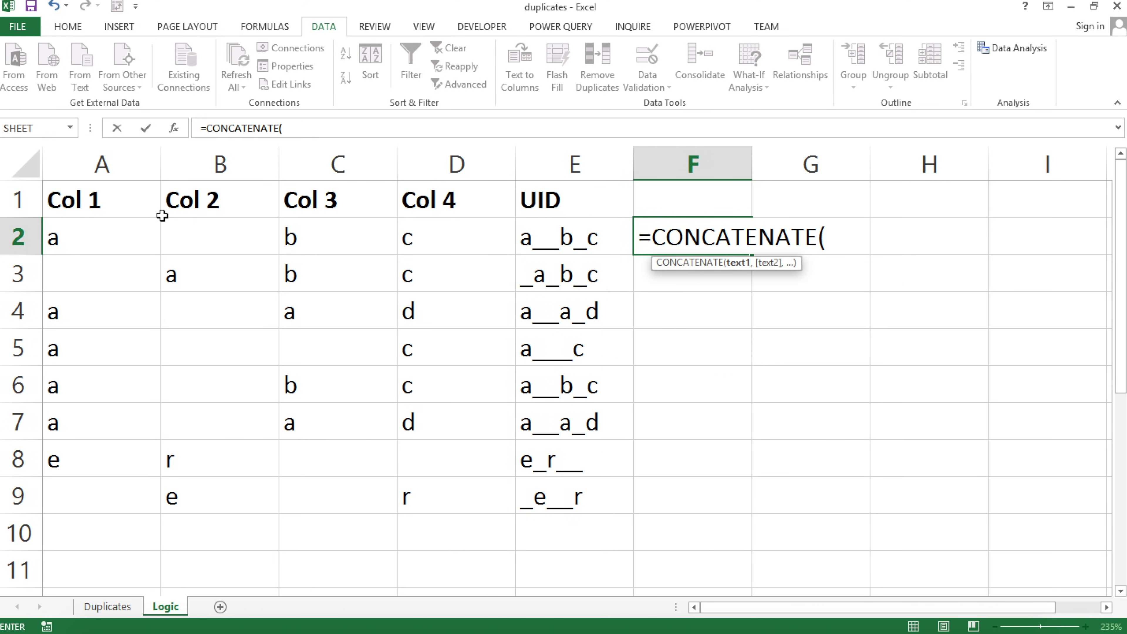
pyautogui.click(114, 237)
pyautogui.write(',')
pyautogui.click(252, 237)
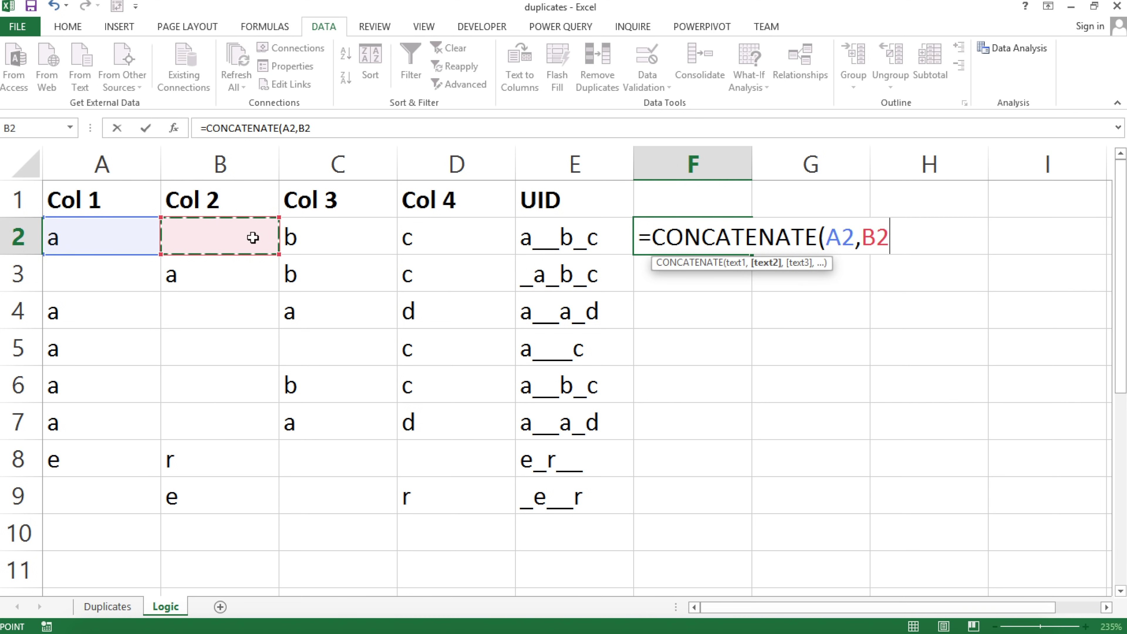
pyautogui.write(',')
pyautogui.click(341, 235)
pyautogui.write(',')
pyautogui.click(438, 237)
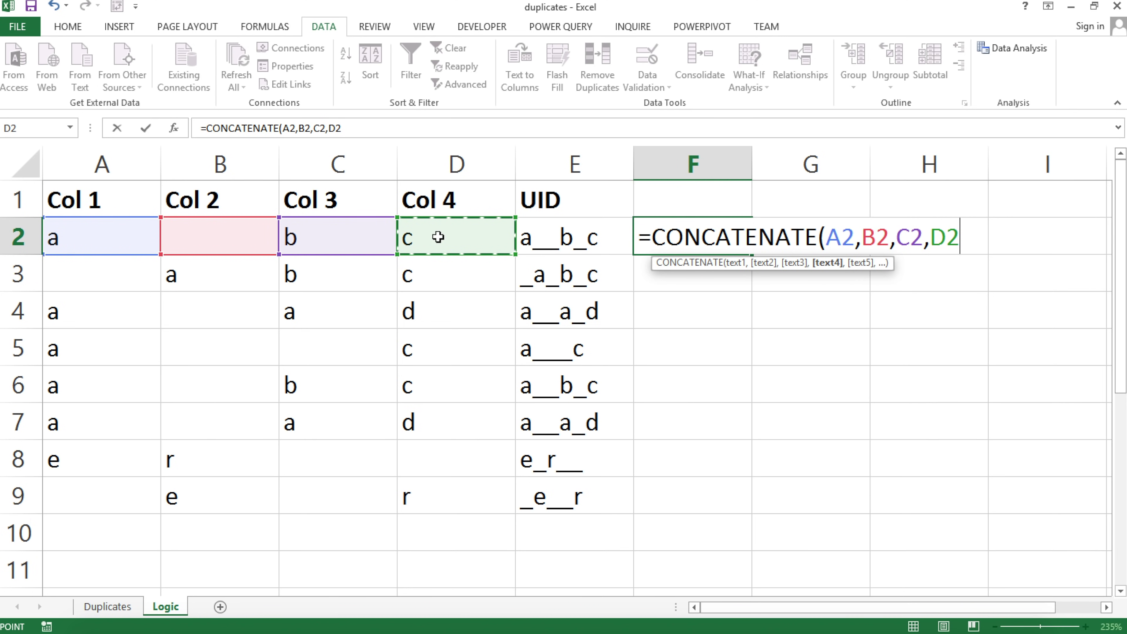
pyautogui.write(')')
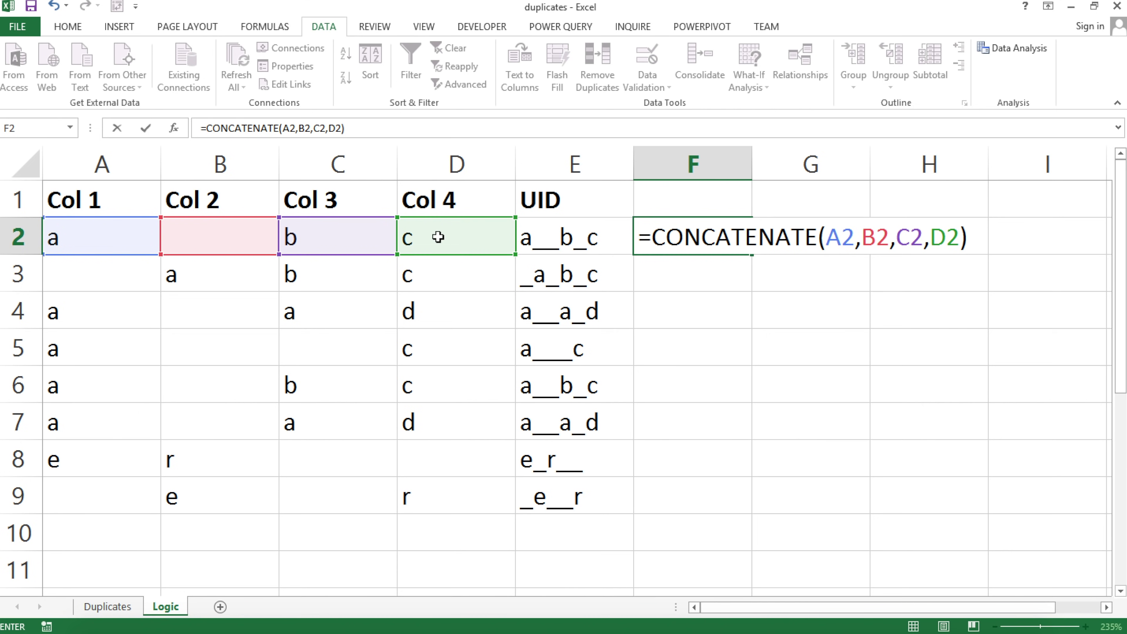
pyautogui.press('Return')
pyautogui.click(655, 239)
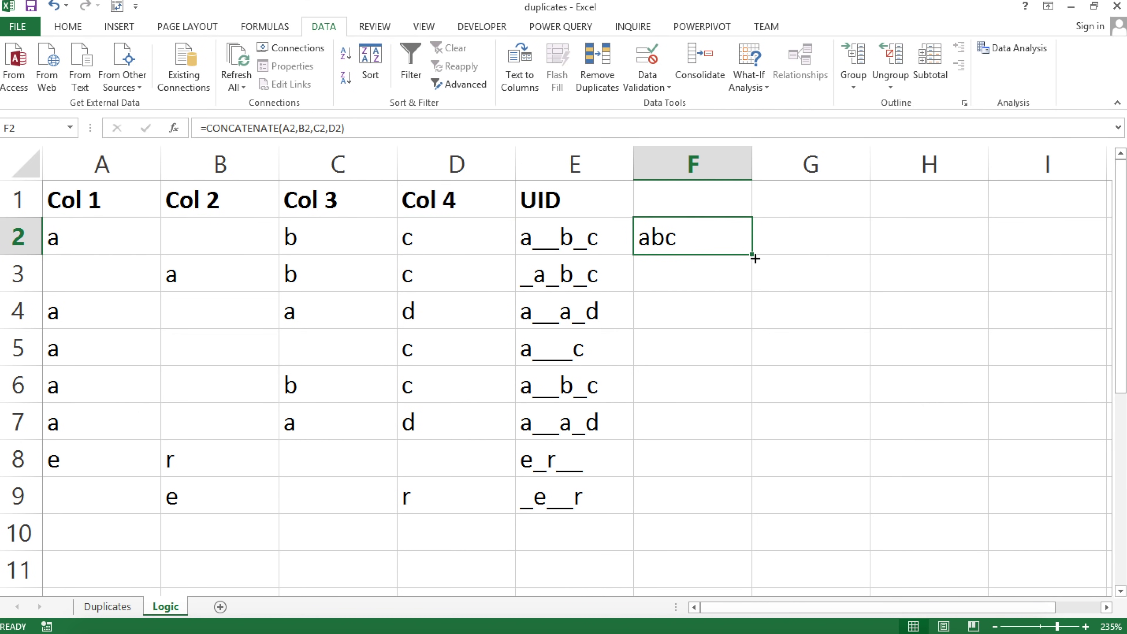
pyautogui.doubleClick(756, 258)
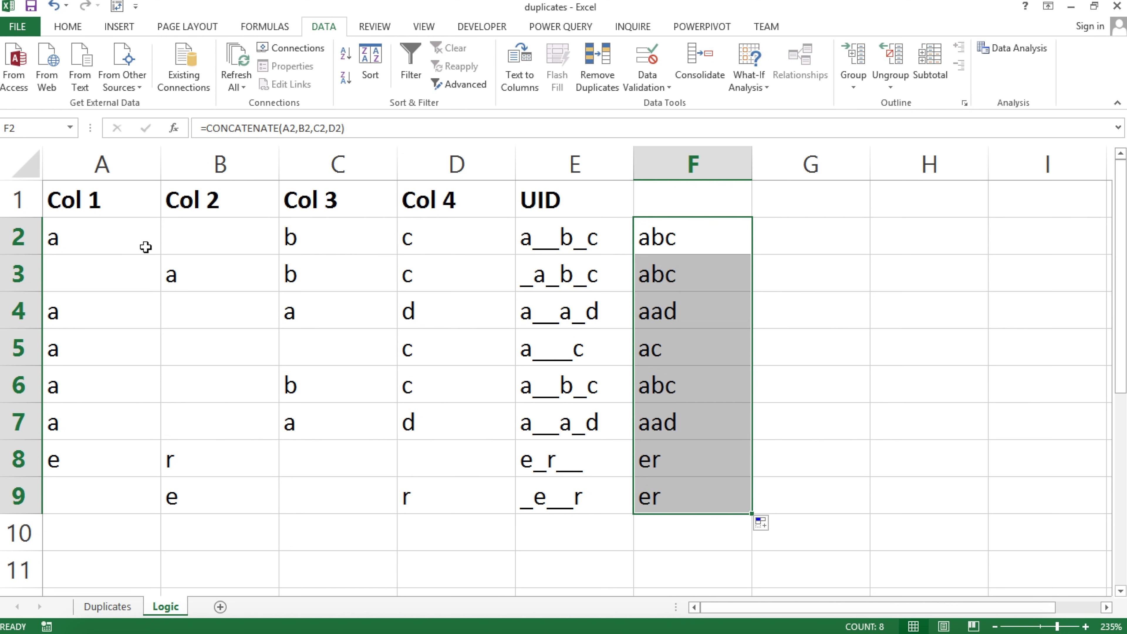
# Compare row 2 and row 6 values against the joined results in F2, F3 and F6
pyautogui.moveTo(116, 236); pyautogui.dragTo(439, 244)
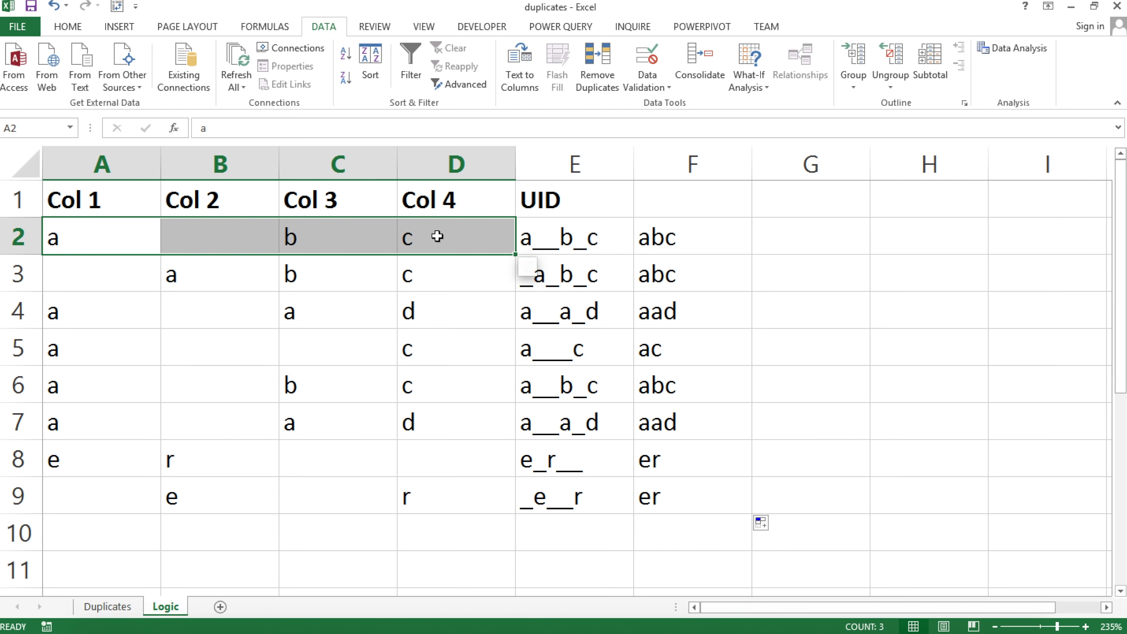
pyautogui.moveTo(125, 377); pyautogui.dragTo(413, 383)
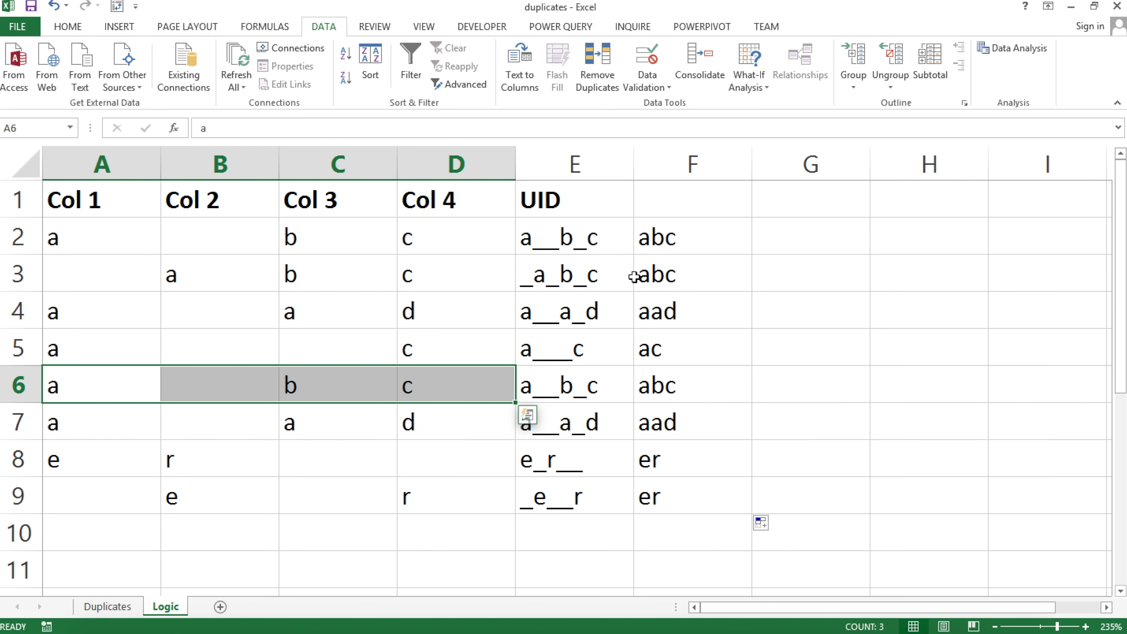
pyautogui.click(649, 237)
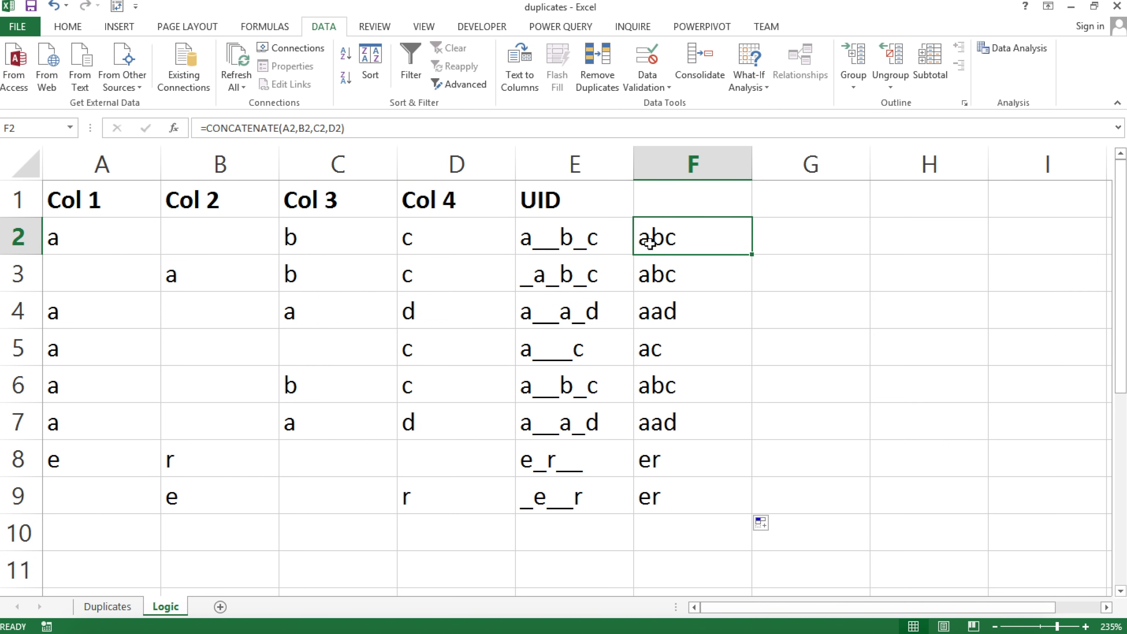
pyautogui.moveTo(137, 233); pyautogui.dragTo(524, 251)
pyautogui.click(684, 235)
pyautogui.click(684, 275)
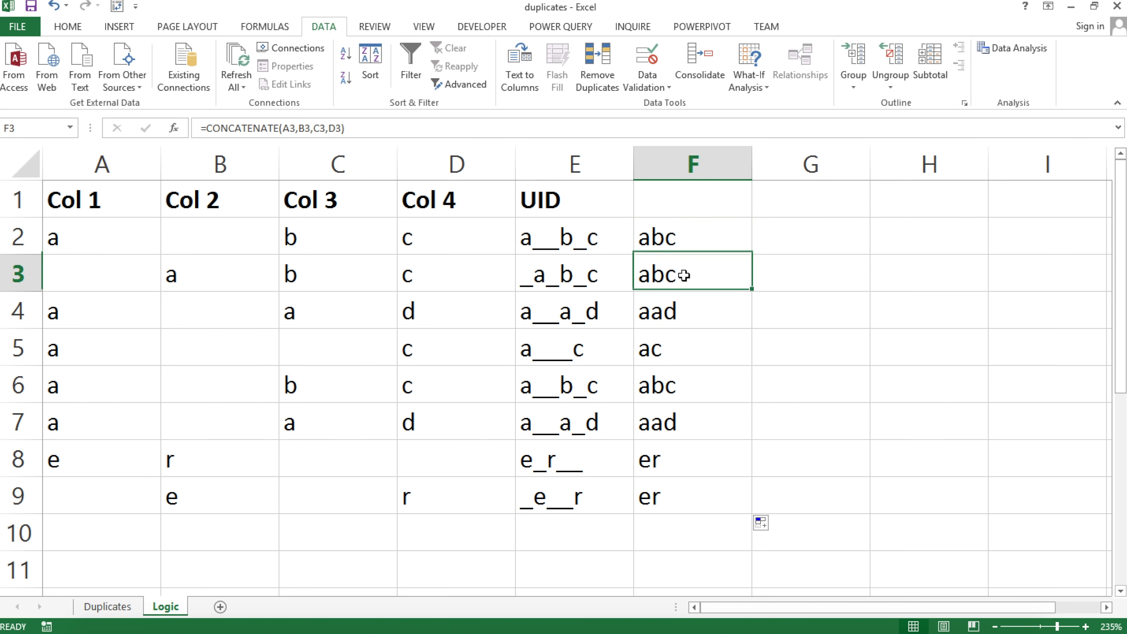
pyautogui.click(671, 389)
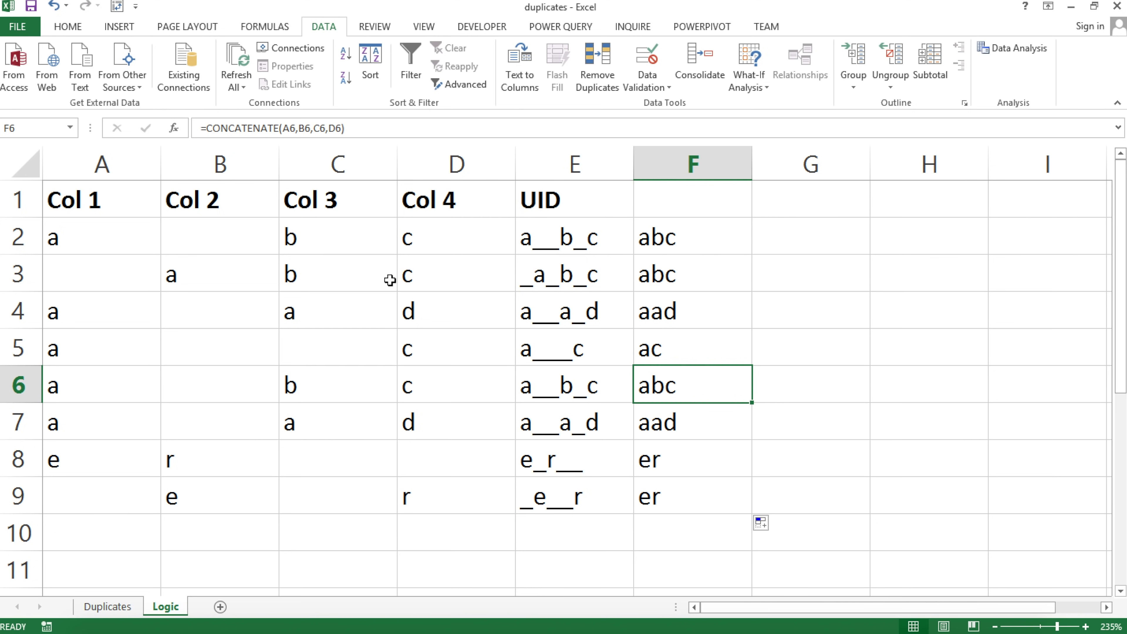
# Inspect the individual cells of rows 2 and 3 in columns A–D
pyautogui.moveTo(213, 271); pyautogui.dragTo(433, 279)
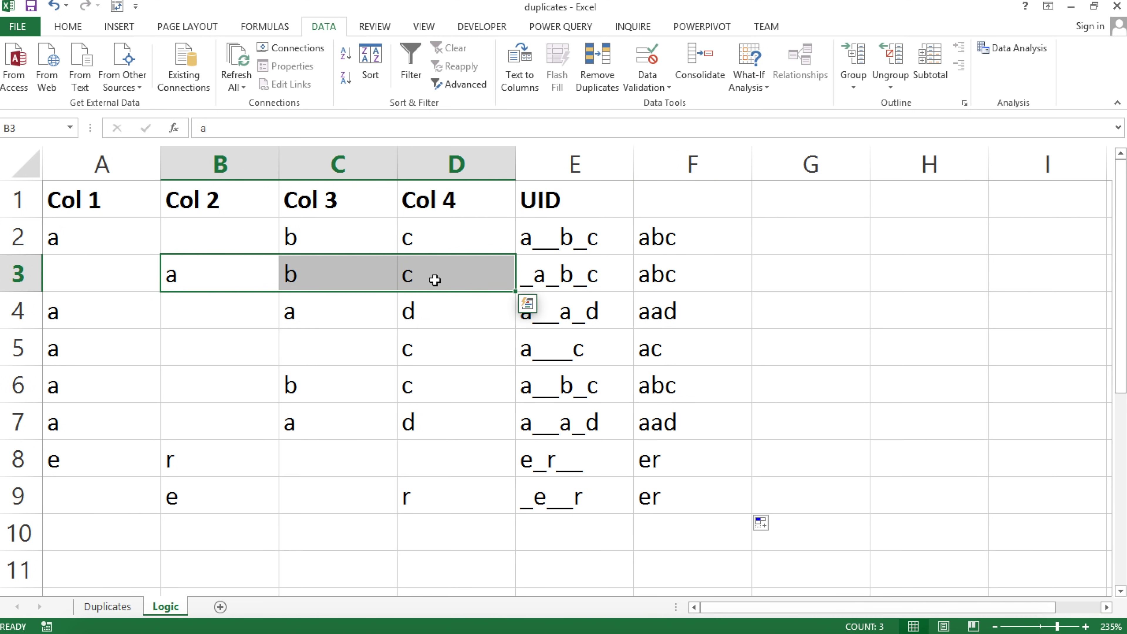
pyautogui.click(135, 231)
pyautogui.keyDown('shift'); pyautogui.click(435, 259); pyautogui.keyUp('shift')
pyautogui.click(415, 242)
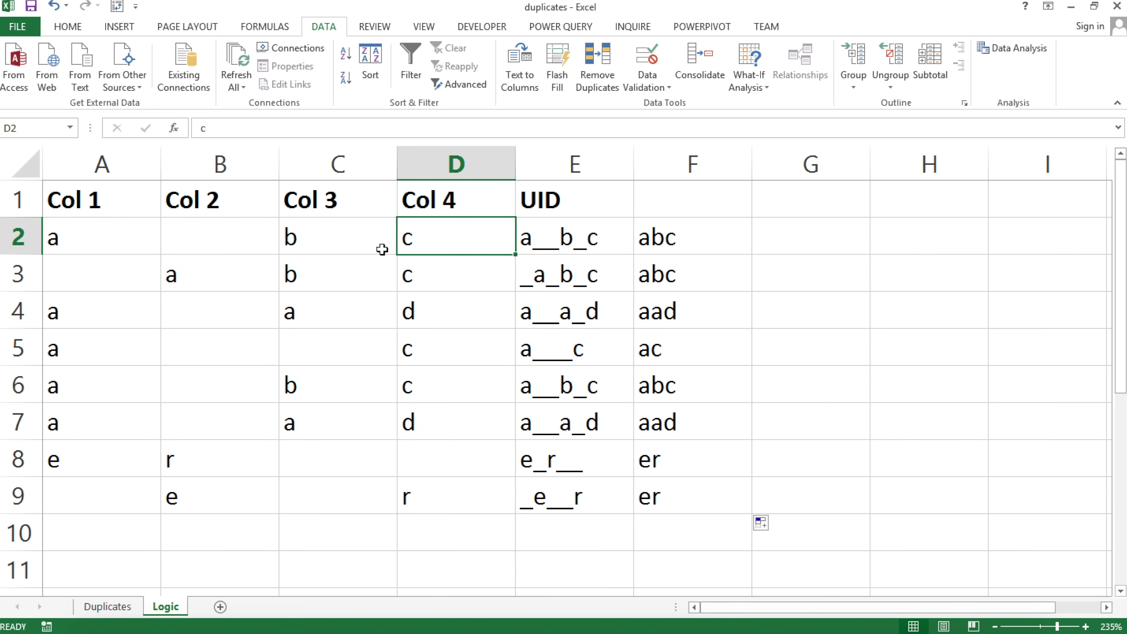
pyautogui.click(198, 234)
pyautogui.click(149, 264)
pyautogui.click(181, 250)
pyautogui.click(130, 288)
pyautogui.click(104, 247)
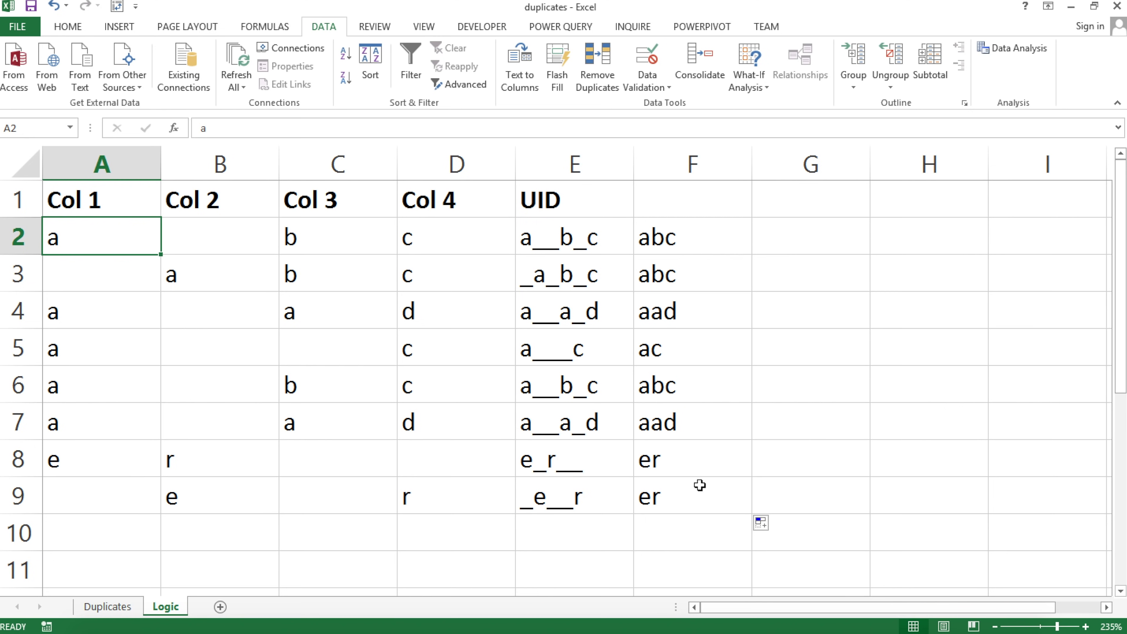
# Check the joined results F8:F9 against row 8's values, both showing er
pyautogui.moveTo(675, 466); pyautogui.dragTo(672, 488)
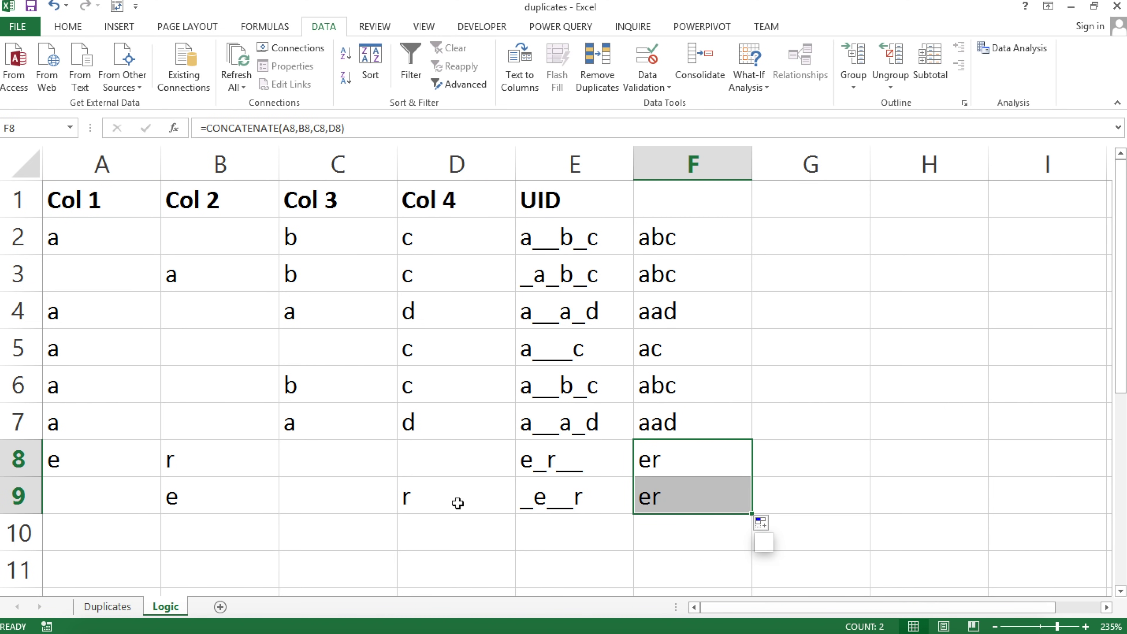
pyautogui.moveTo(113, 464); pyautogui.dragTo(156, 466)
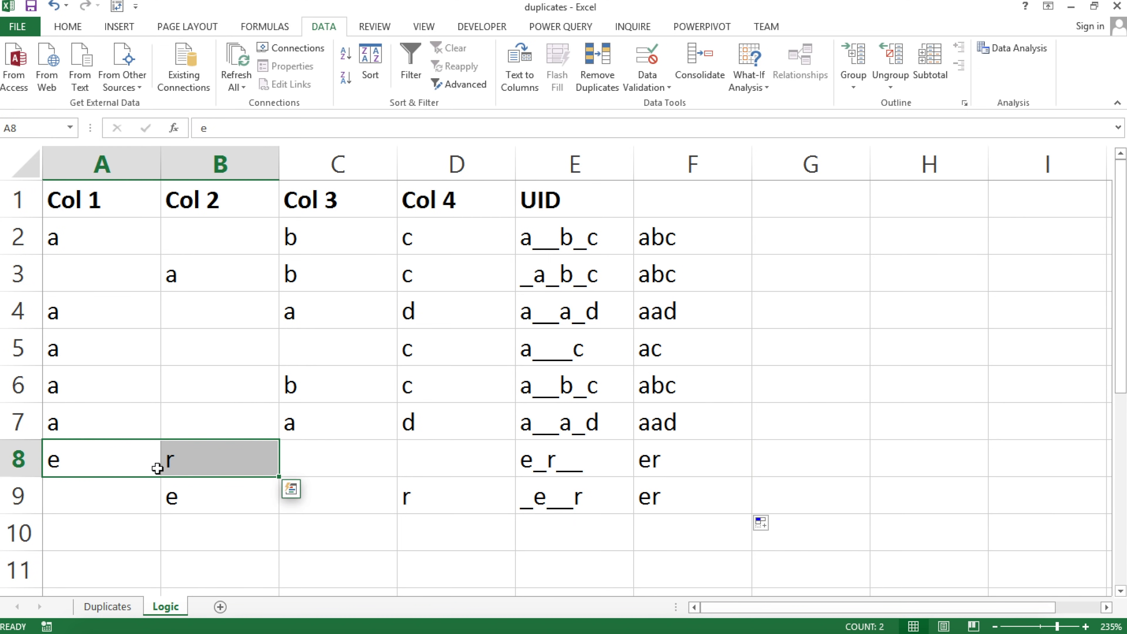
pyautogui.click(666, 466)
pyautogui.click(680, 488)
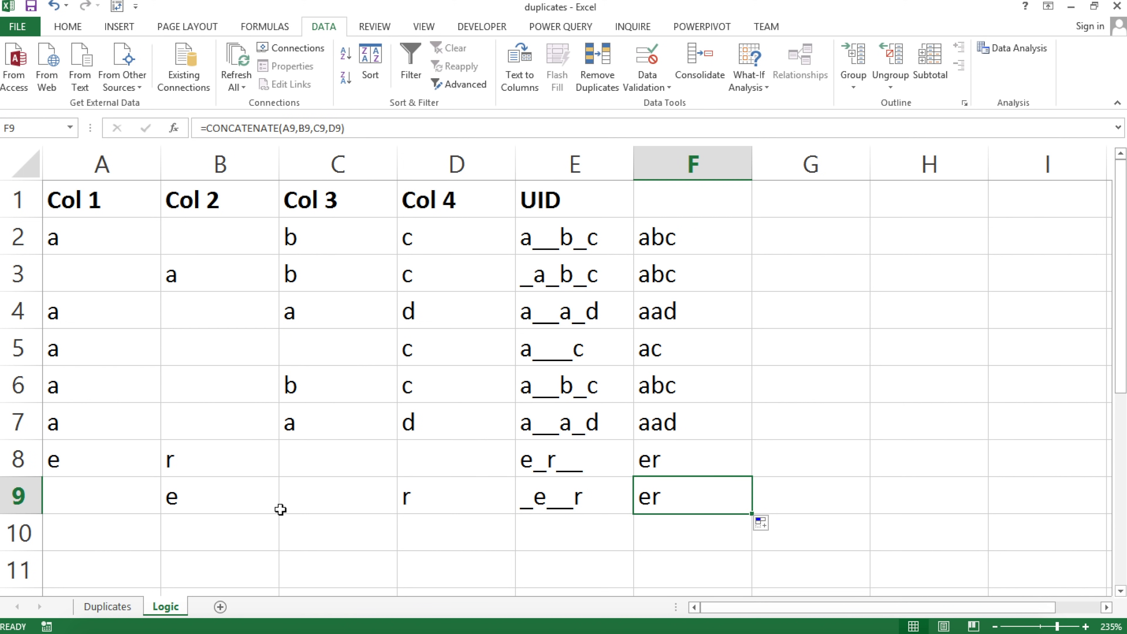
# Clear the r from D9 and enter er in B9
pyautogui.click(456, 496)
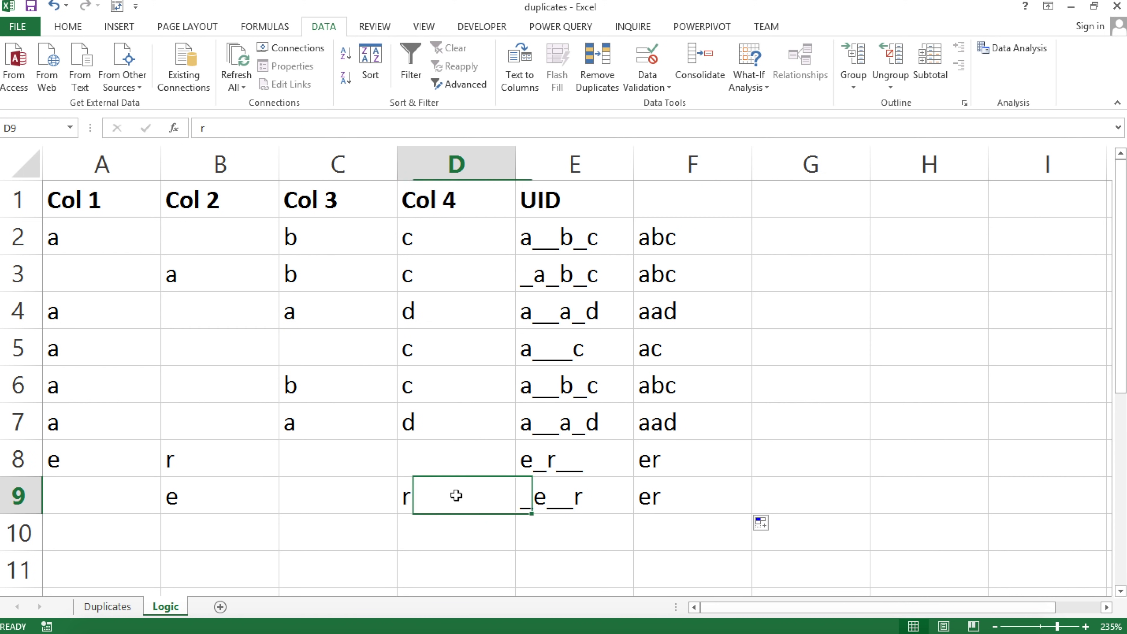
pyautogui.press('BackSpace')
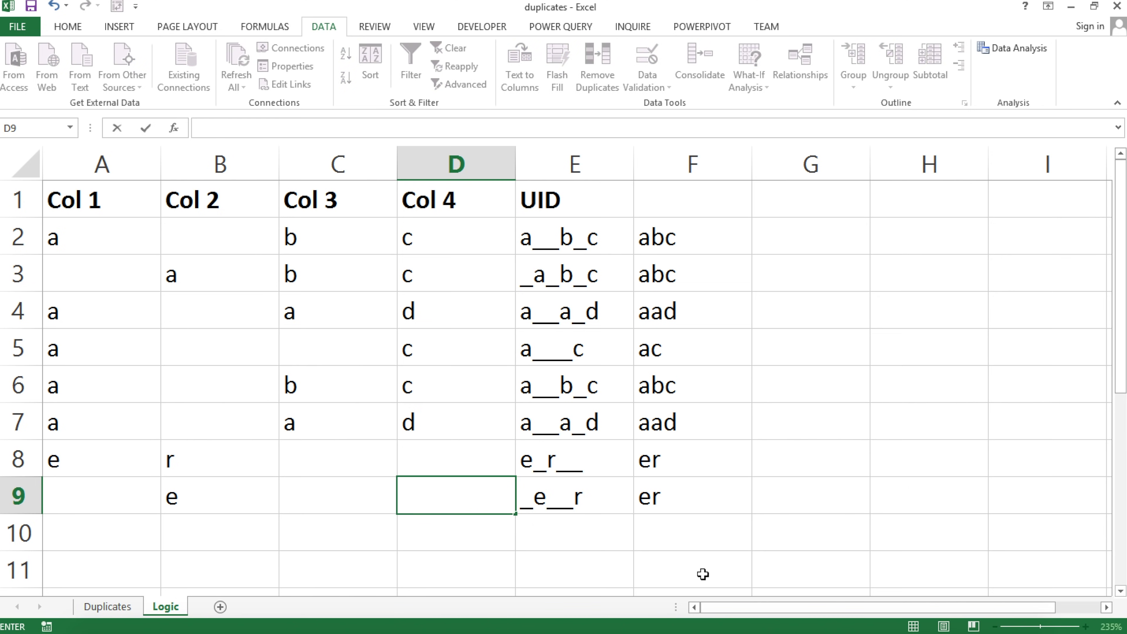
pyautogui.press('Left')
pyautogui.press('Left')
pyautogui.write('er')
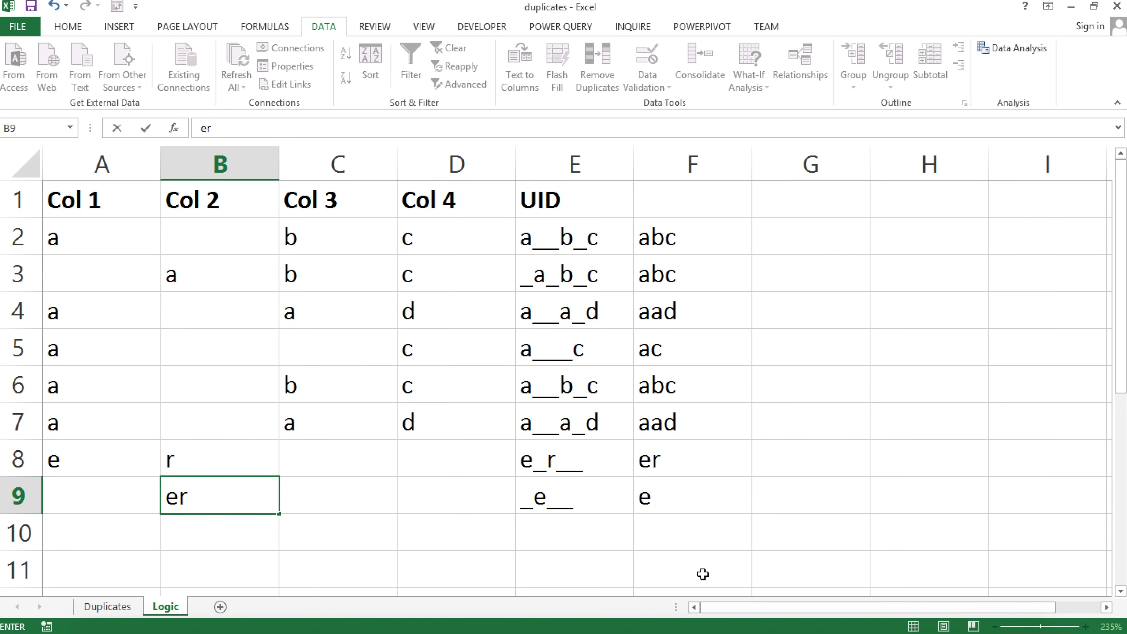
pyautogui.press('Return')
pyautogui.press('Up')
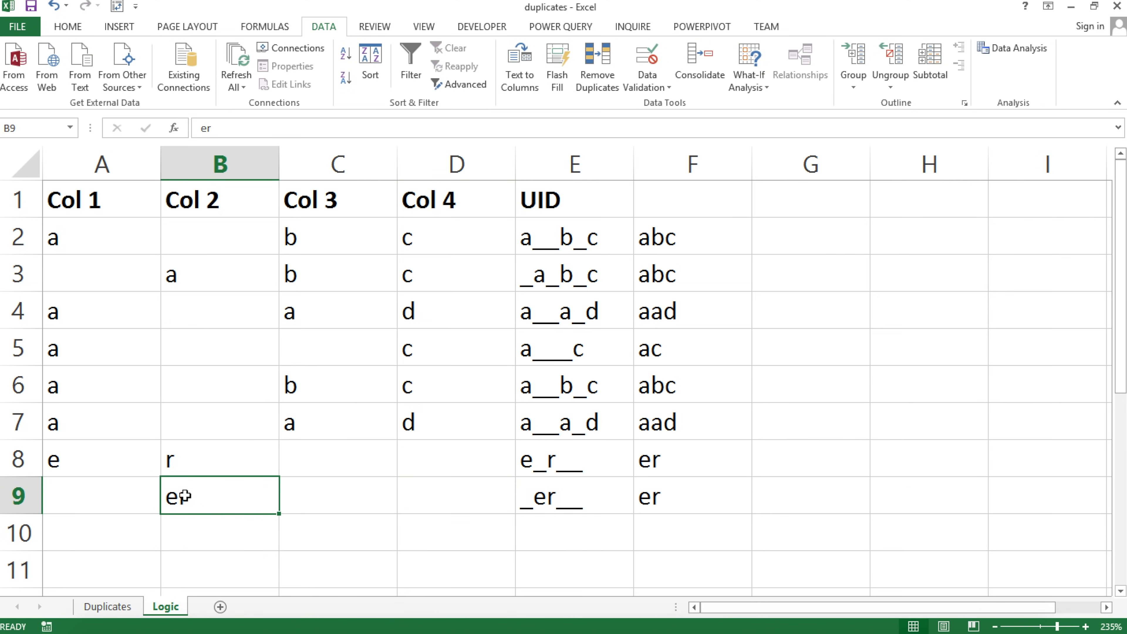
# Compare the joined results in F8:F9 and F2:F9, then select UID cell E2
pyautogui.moveTo(675, 475); pyautogui.dragTo(680, 495)
pyautogui.moveTo(656, 242); pyautogui.dragTo(672, 496)
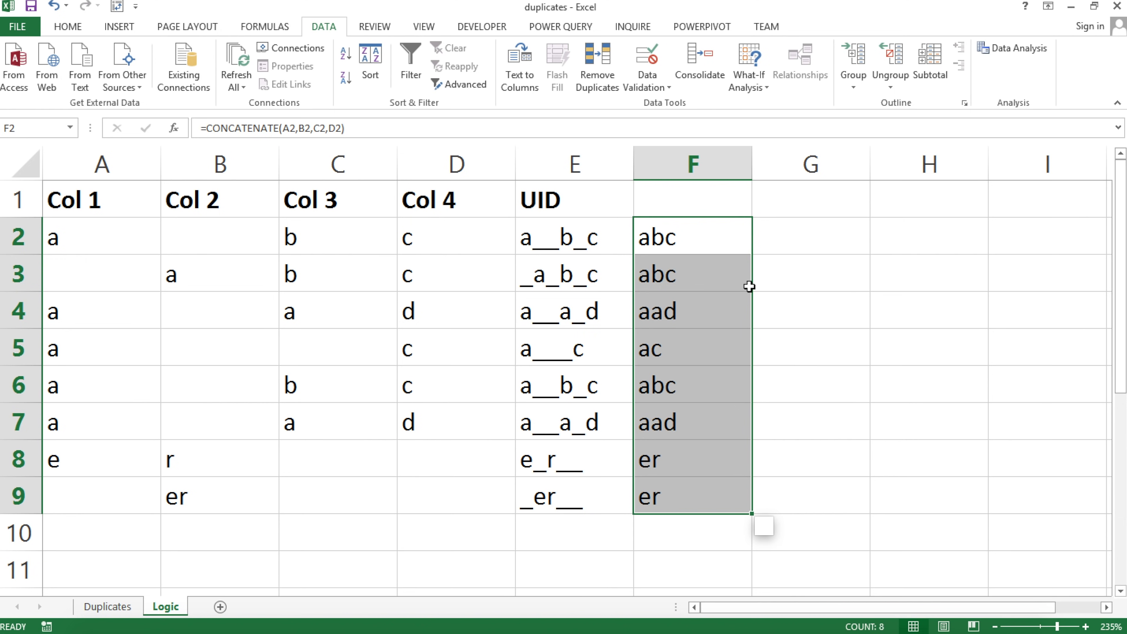
pyautogui.click(585, 238)
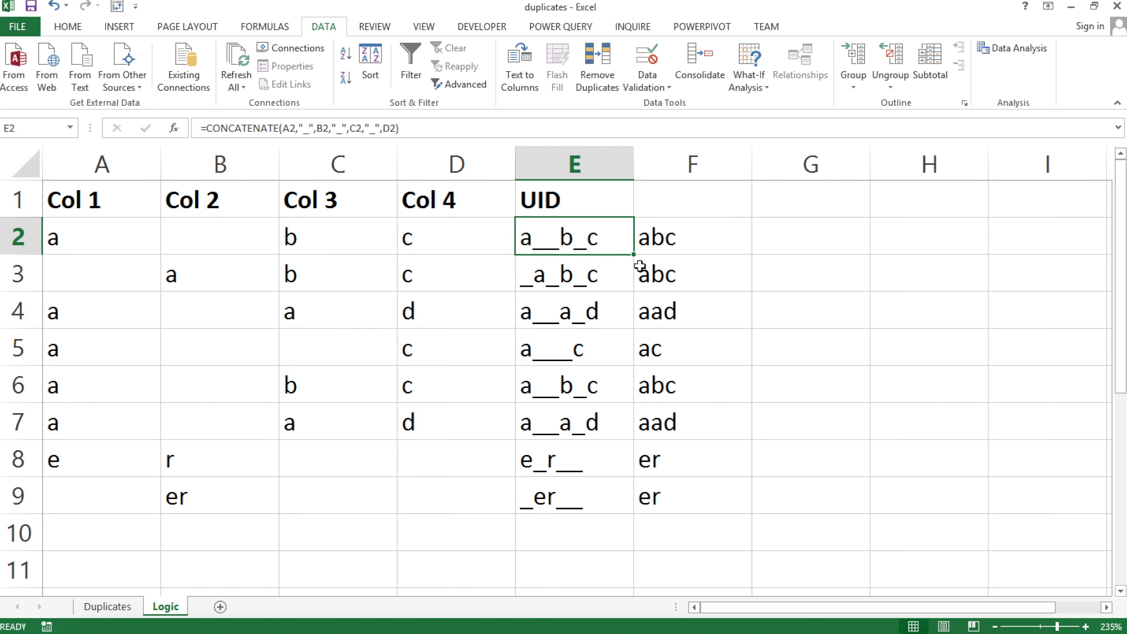
# Give E2:E9 a Duplicate Values rule formatted as Yellow Fill with Dark Yellow Text
pyautogui.moveTo(583, 242); pyautogui.dragTo(584, 497)
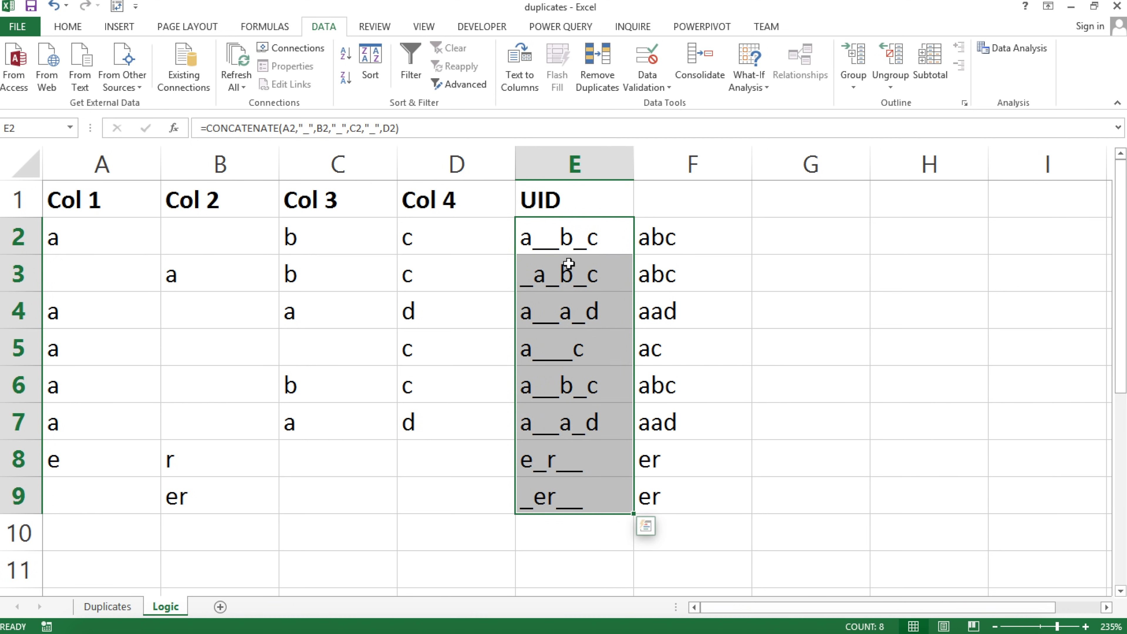
pyautogui.click(81, 28)
pyautogui.click(635, 90)
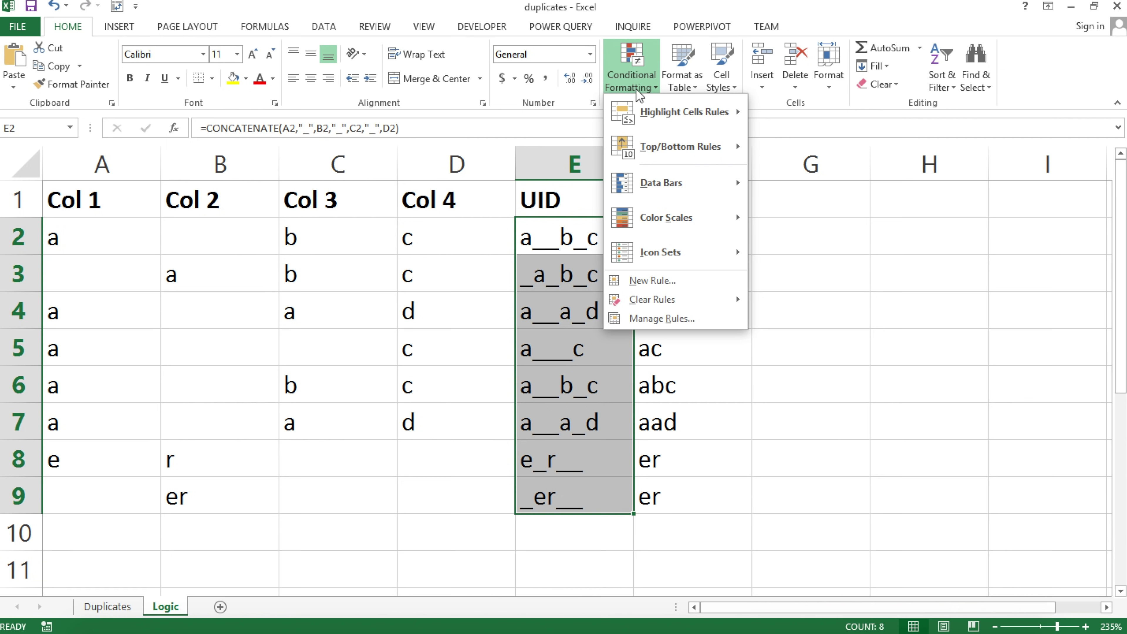
pyautogui.moveTo(683, 115)
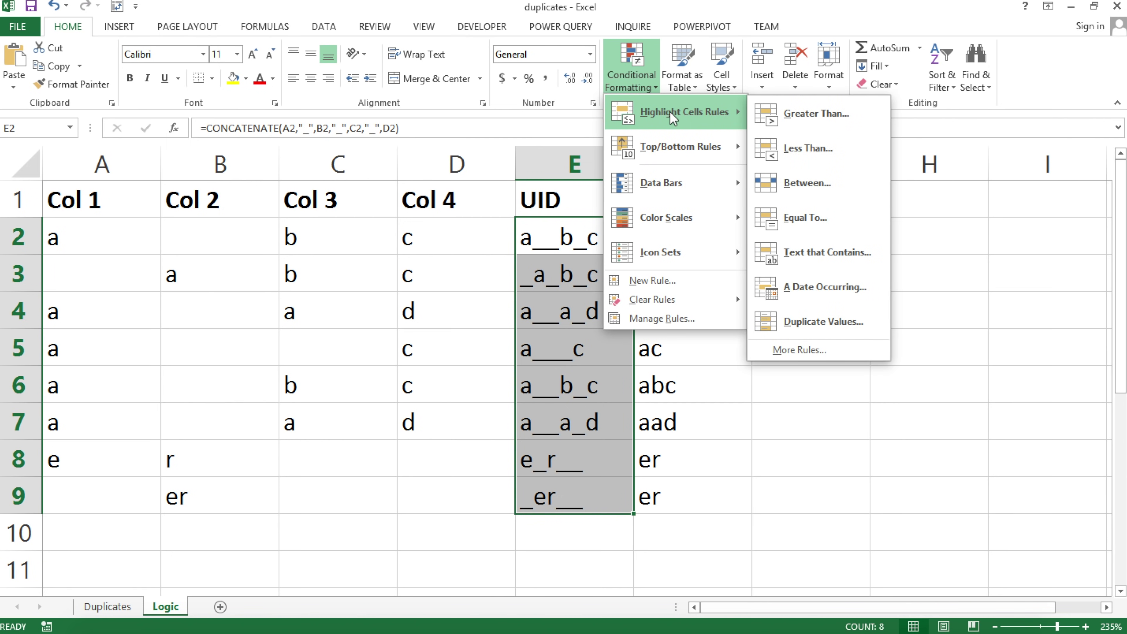
pyautogui.click(832, 315)
pyautogui.moveTo(687, 345); pyautogui.dragTo(881, 279)
pyautogui.click(906, 334)
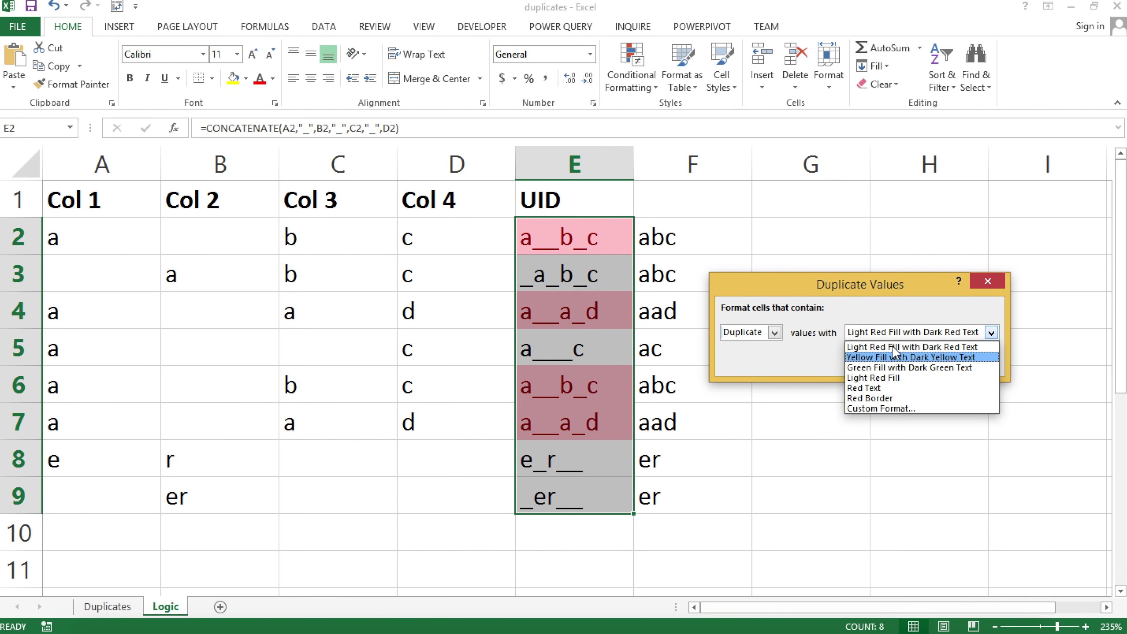
pyautogui.click(894, 357)
pyautogui.click(905, 360)
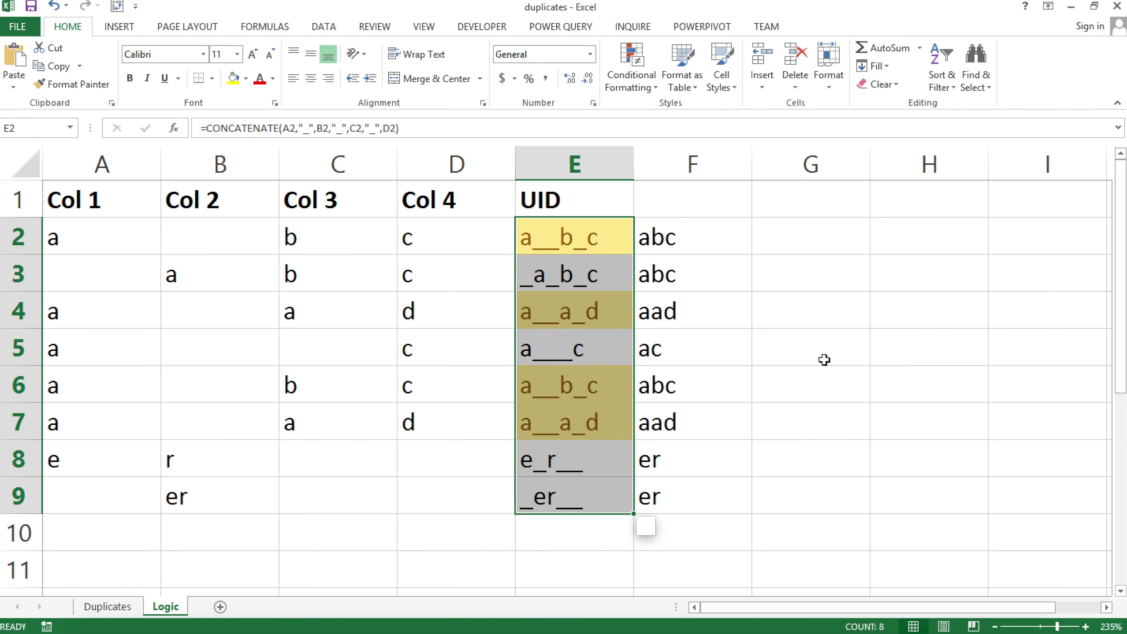
pyautogui.click(582, 243)
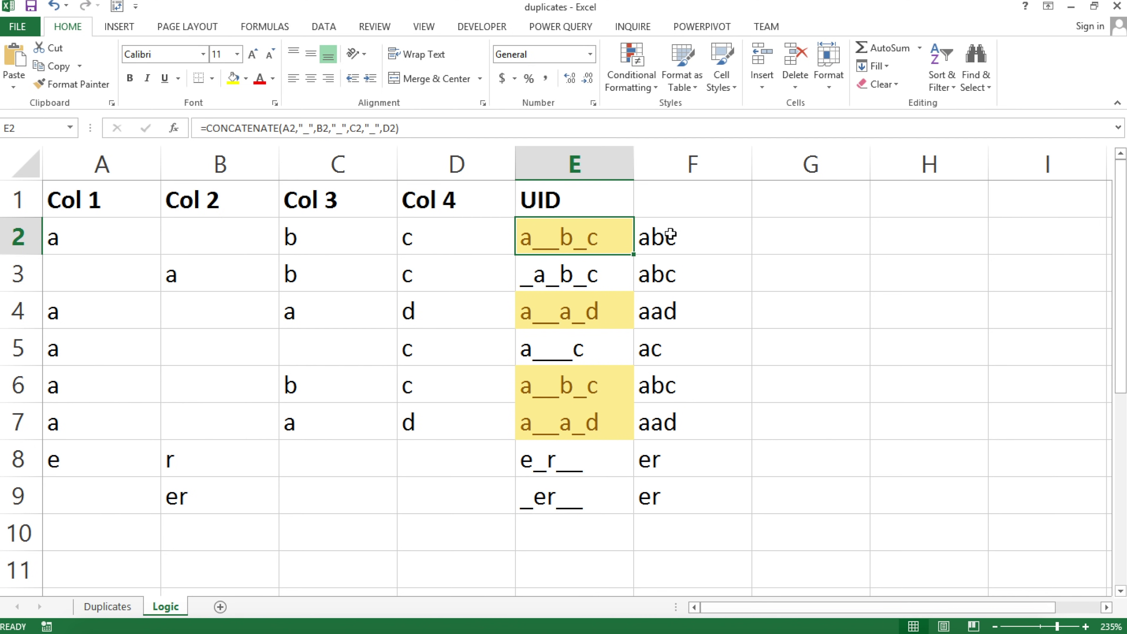
pyautogui.moveTo(670, 236); pyautogui.dragTo(664, 503)
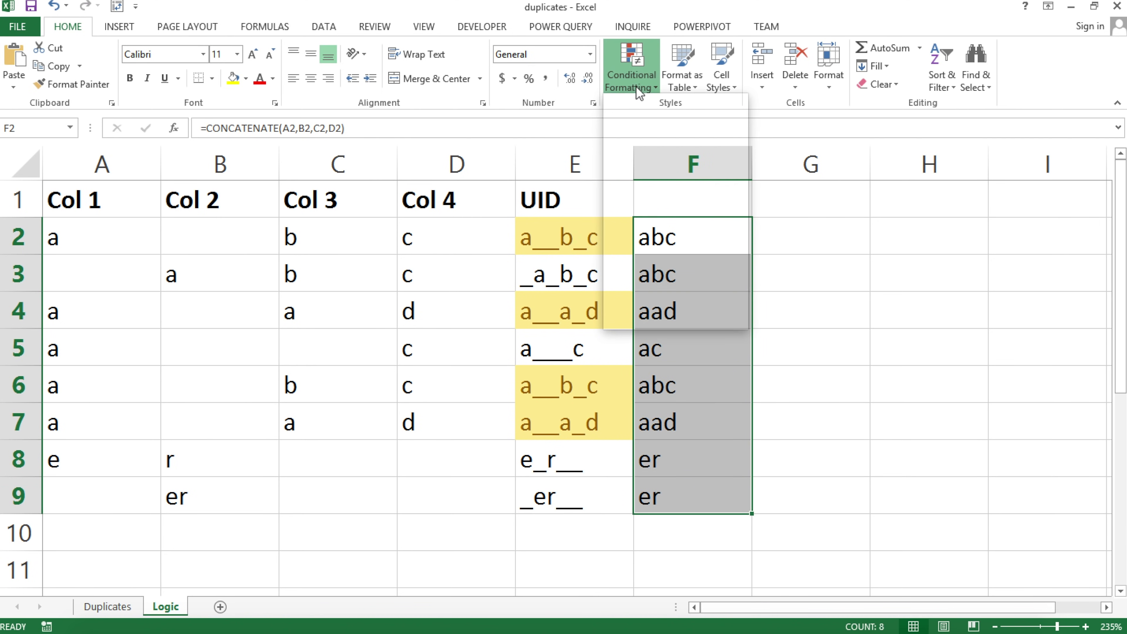
# Highlight duplicate values in F2:F9 with Yellow Fill with Dark Yellow Text
pyautogui.click(632, 71)
pyautogui.moveTo(680, 121)
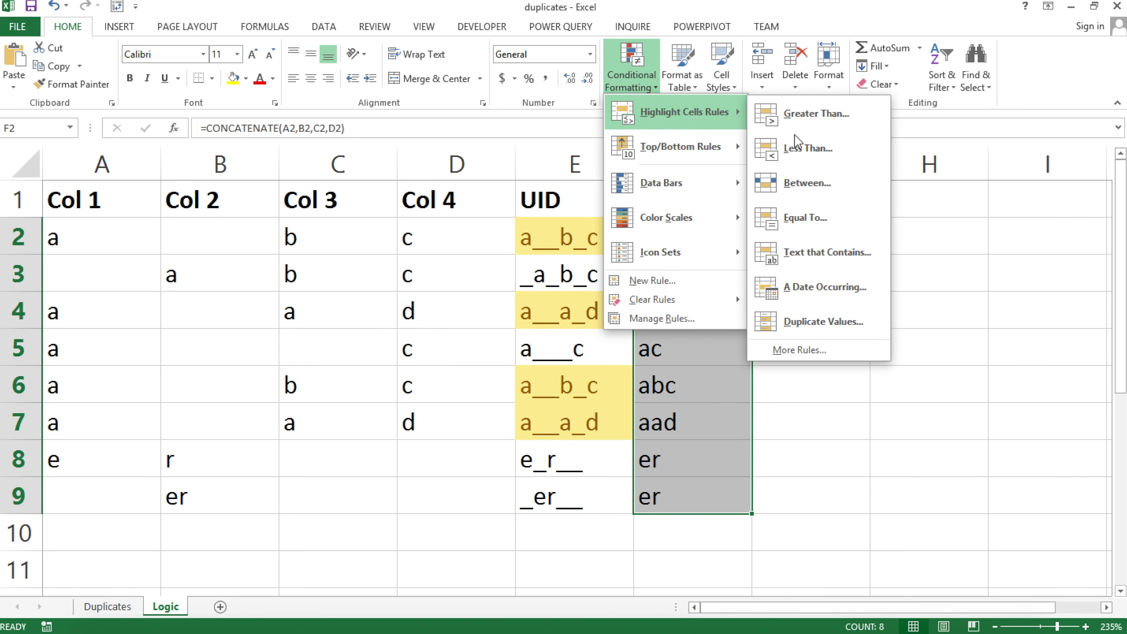
pyautogui.click(832, 320)
pyautogui.click(922, 332)
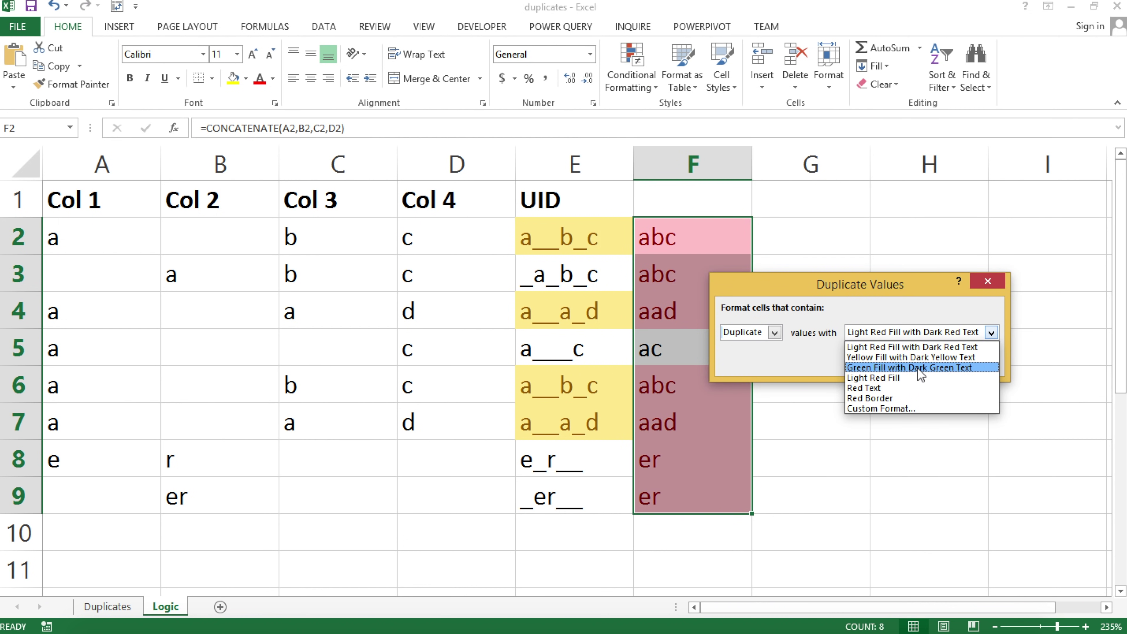
pyautogui.click(909, 357)
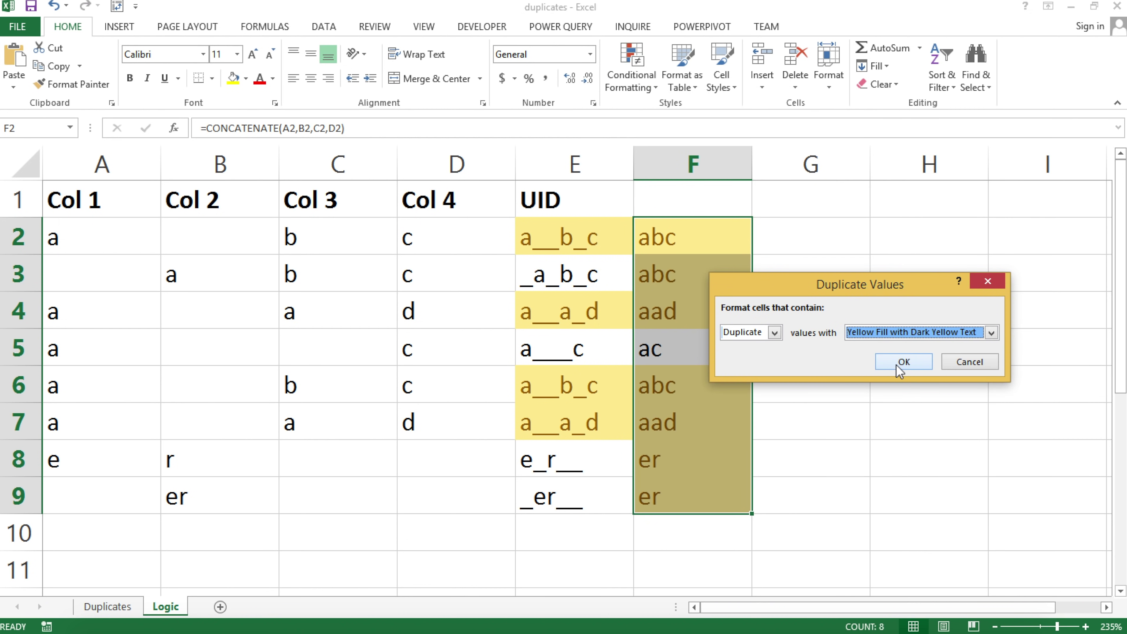
pyautogui.click(896, 364)
pyautogui.click(702, 312)
# Delete column F, then select the UID header cell
pyautogui.click(689, 151)
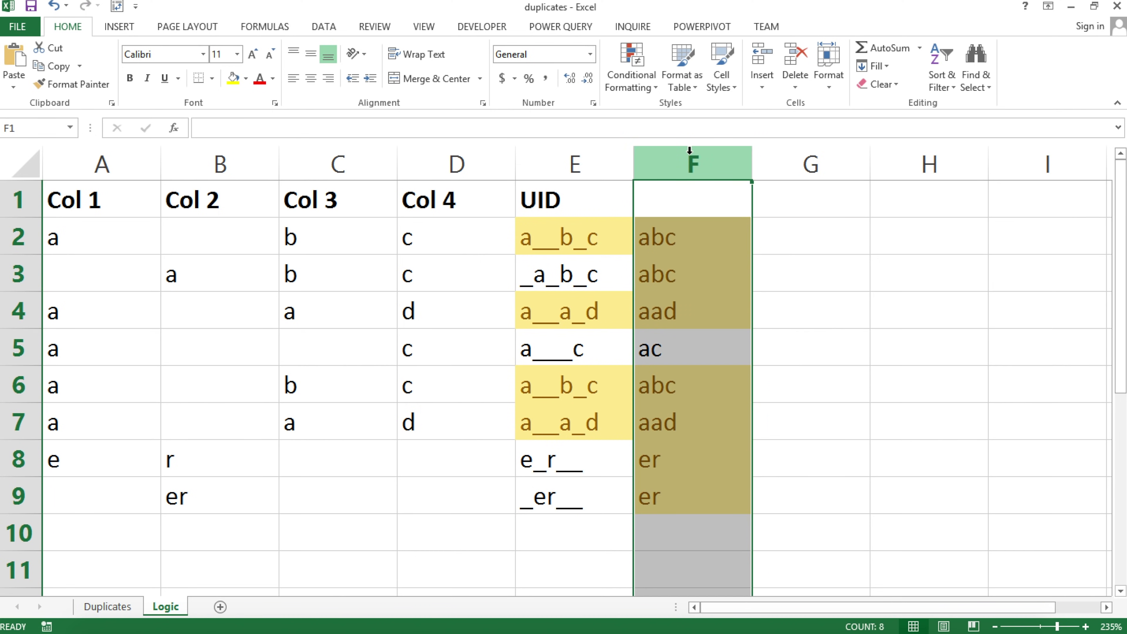
pyautogui.rightClick(689, 154)
pyautogui.click(689, 288)
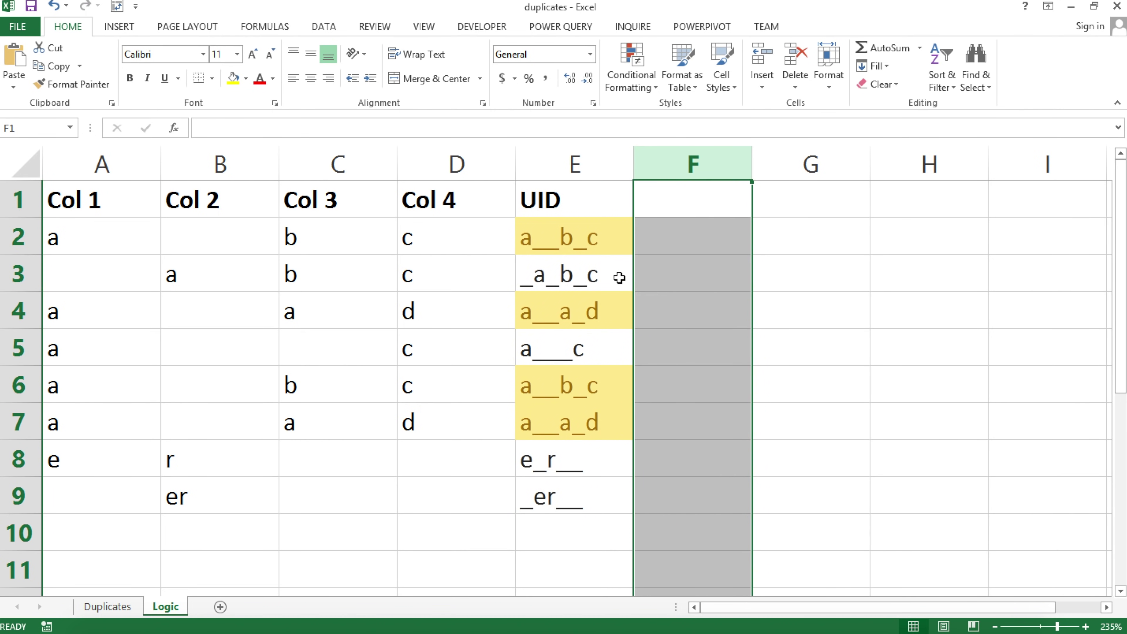
pyautogui.click(617, 279)
pyautogui.click(550, 200)
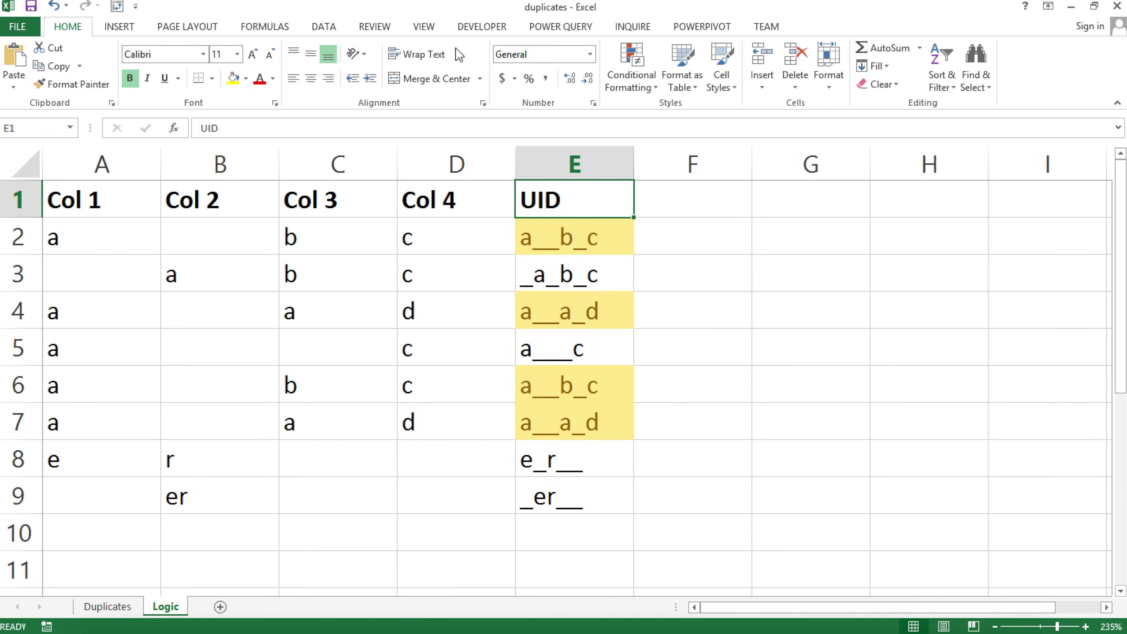
# Turn on filtering and filter the UID column by yellow fill to show the duplicate rows
pyautogui.click(327, 26)
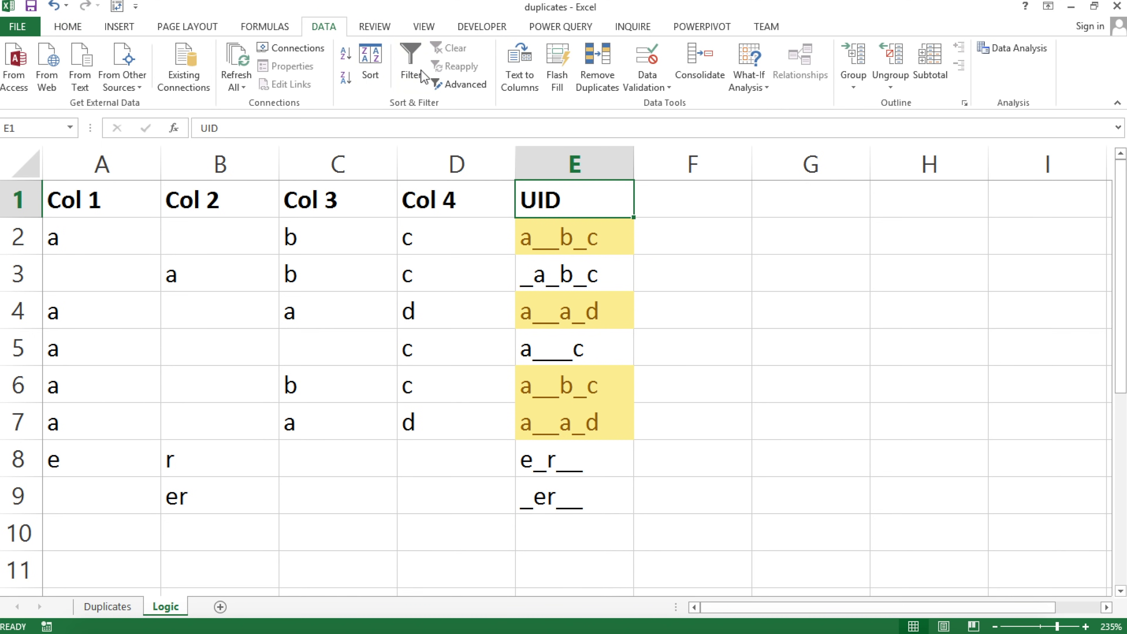
pyautogui.click(415, 67)
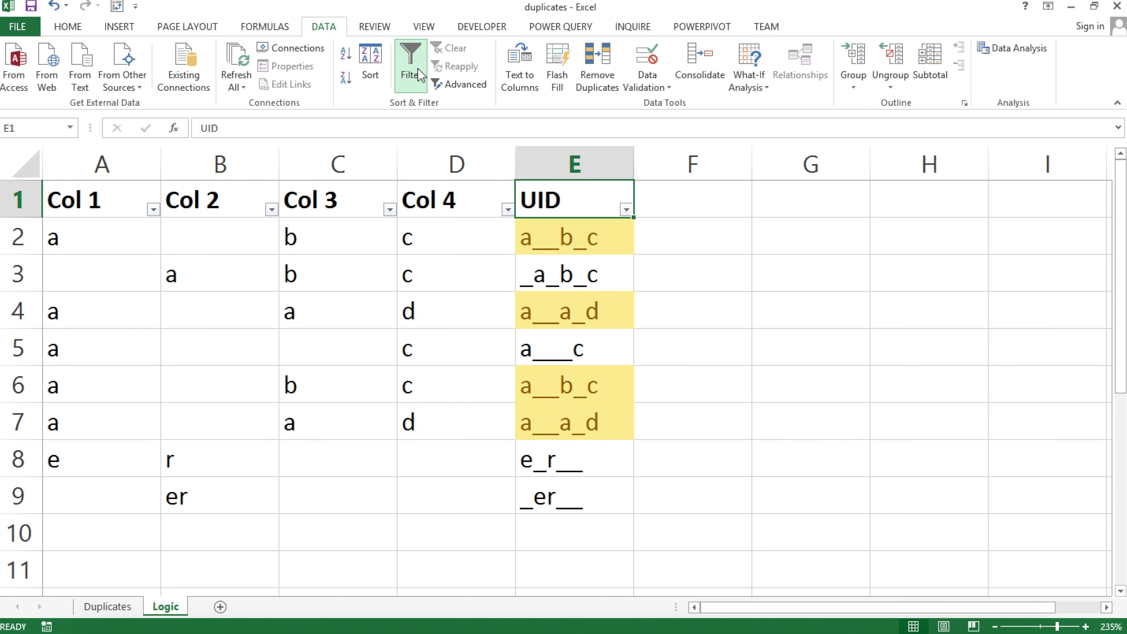
pyautogui.click(626, 210)
pyautogui.moveTo(561, 310)
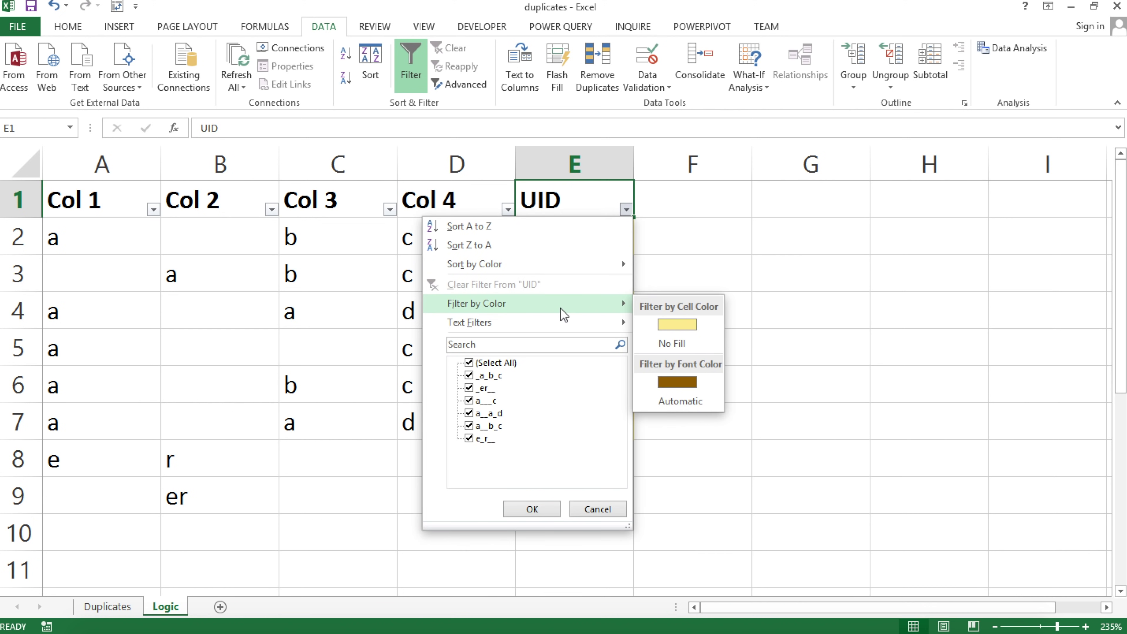
pyautogui.click(698, 331)
pyautogui.moveTo(586, 240); pyautogui.dragTo(562, 365)
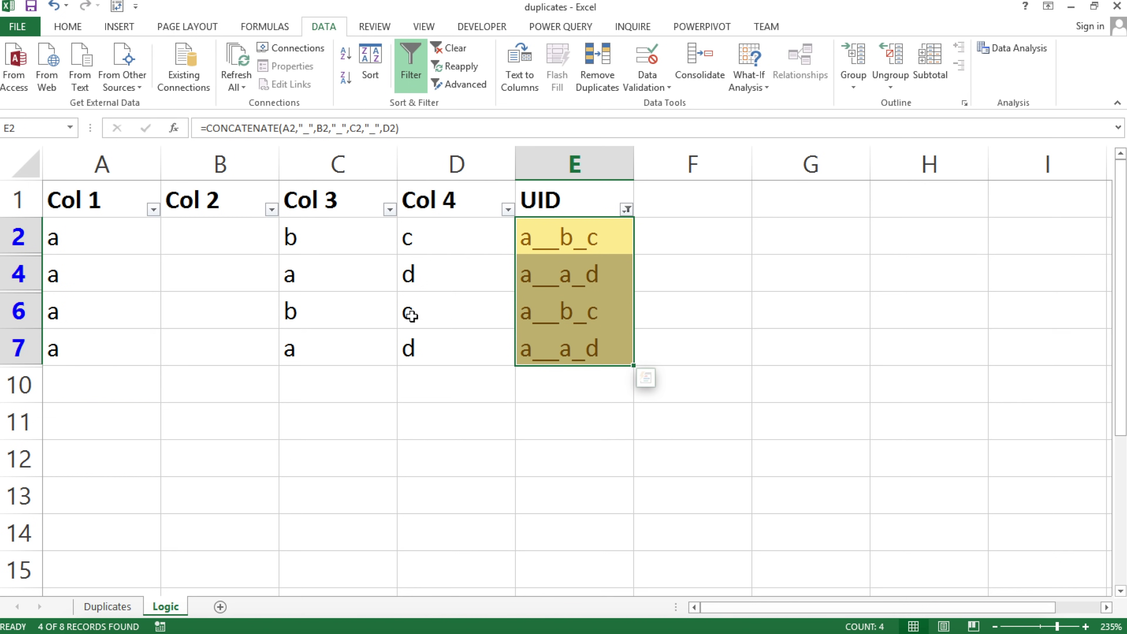
pyautogui.moveTo(93, 239); pyautogui.dragTo(429, 346)
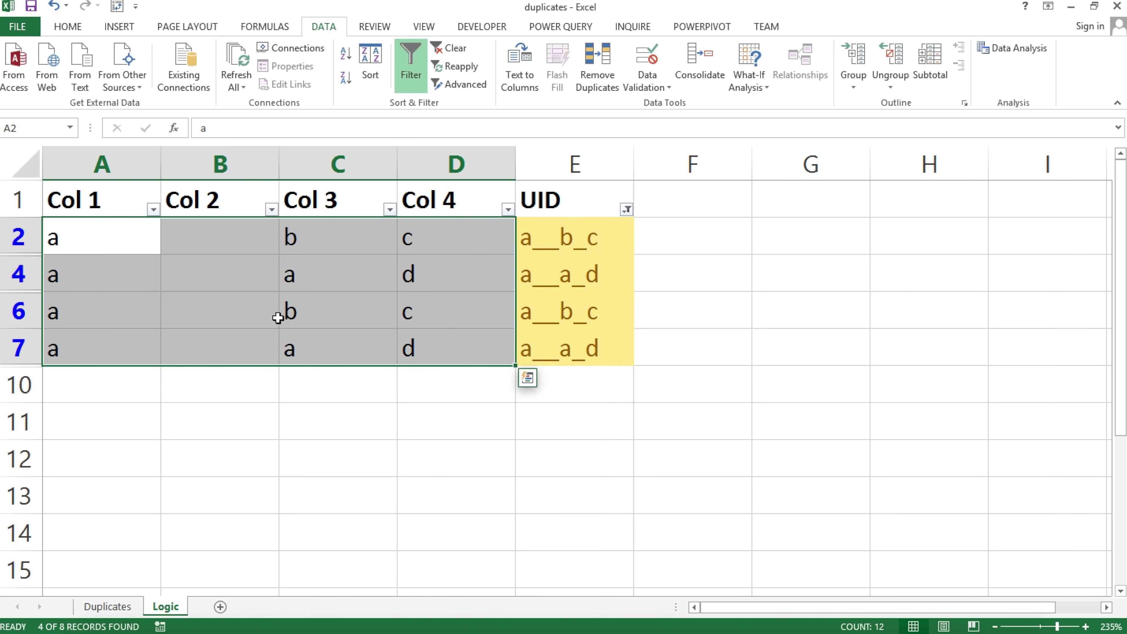
# Clear the colour filter and switch filtering off for the table
pyautogui.click(450, 48)
pyautogui.click(596, 196)
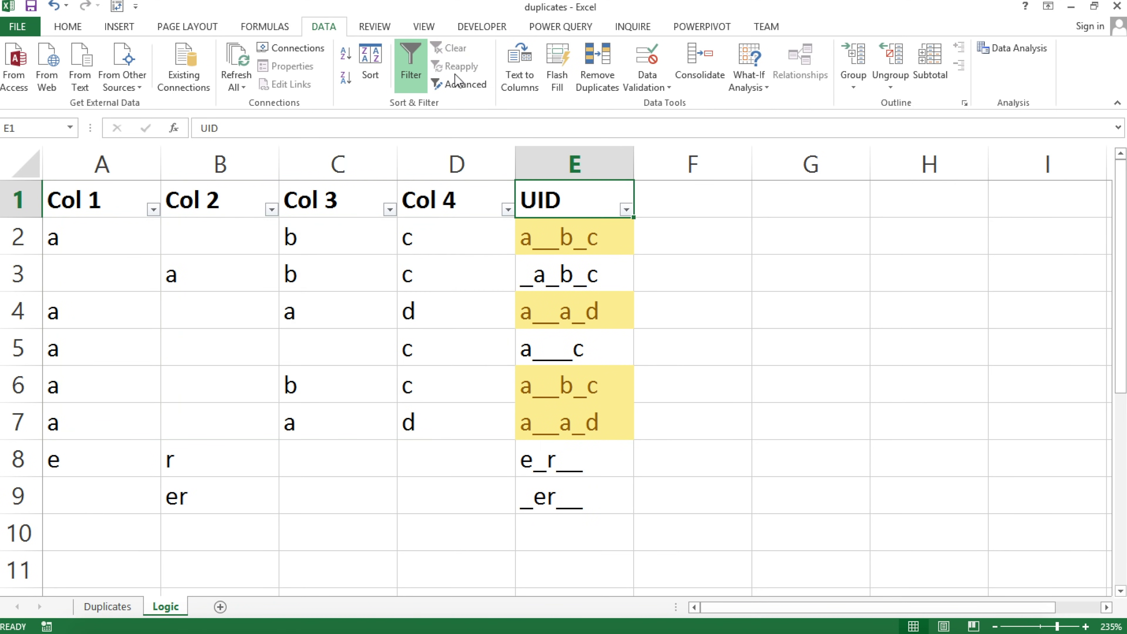
pyautogui.click(408, 65)
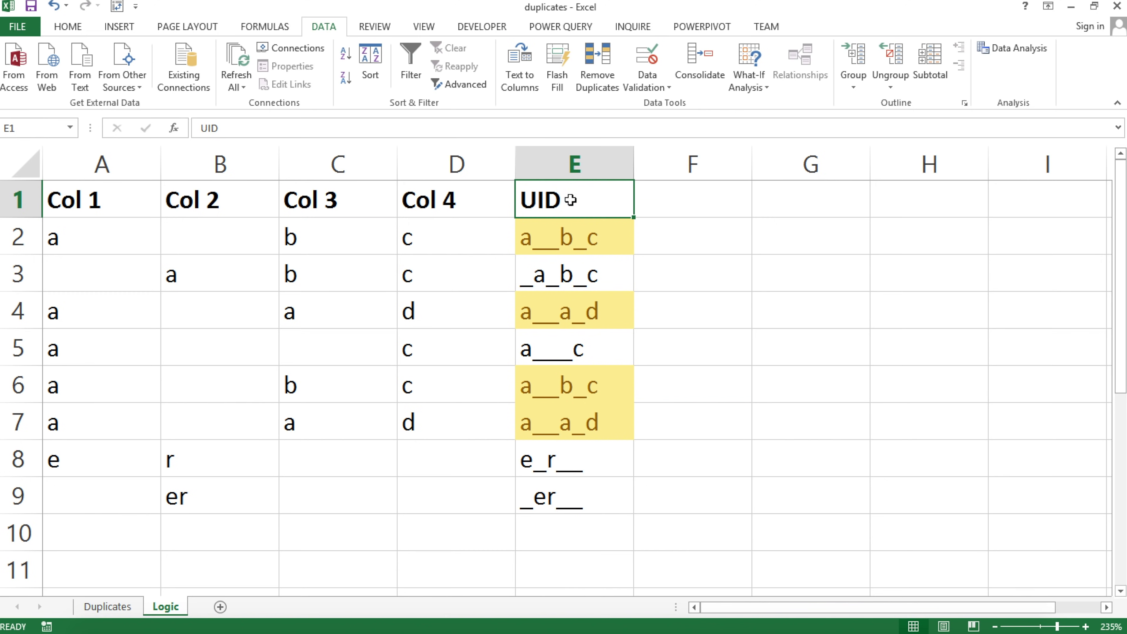
# Enter =COUNTIFS($E:$E,E2) in F2 to count how often row 2's UID appears
pyautogui.click(665, 205)
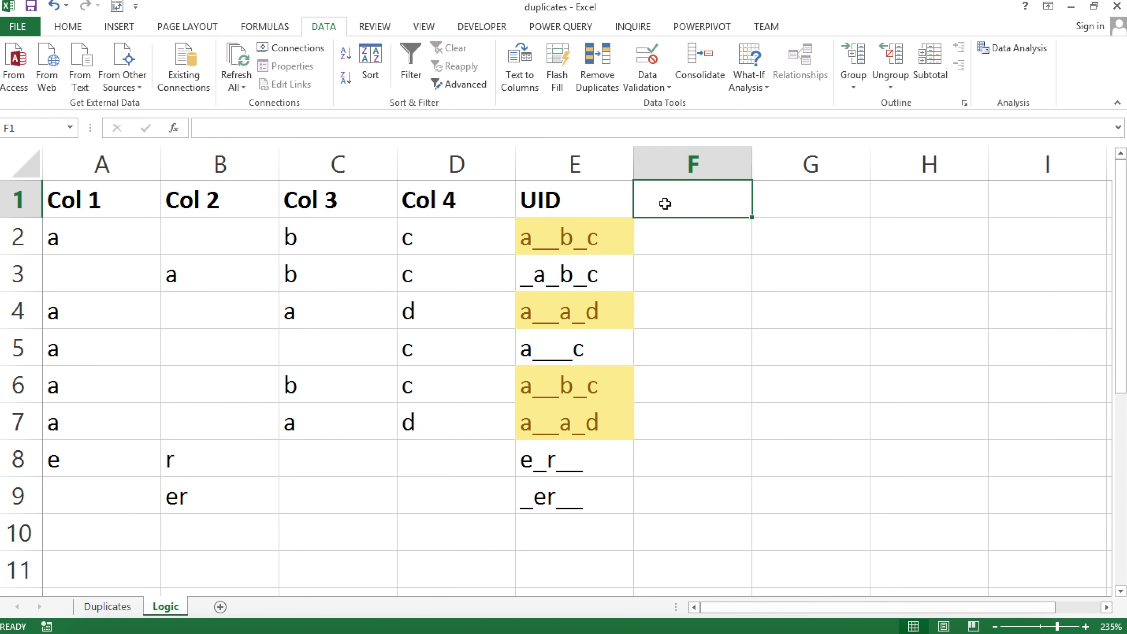
pyautogui.press('Down')
pyautogui.write('=count')
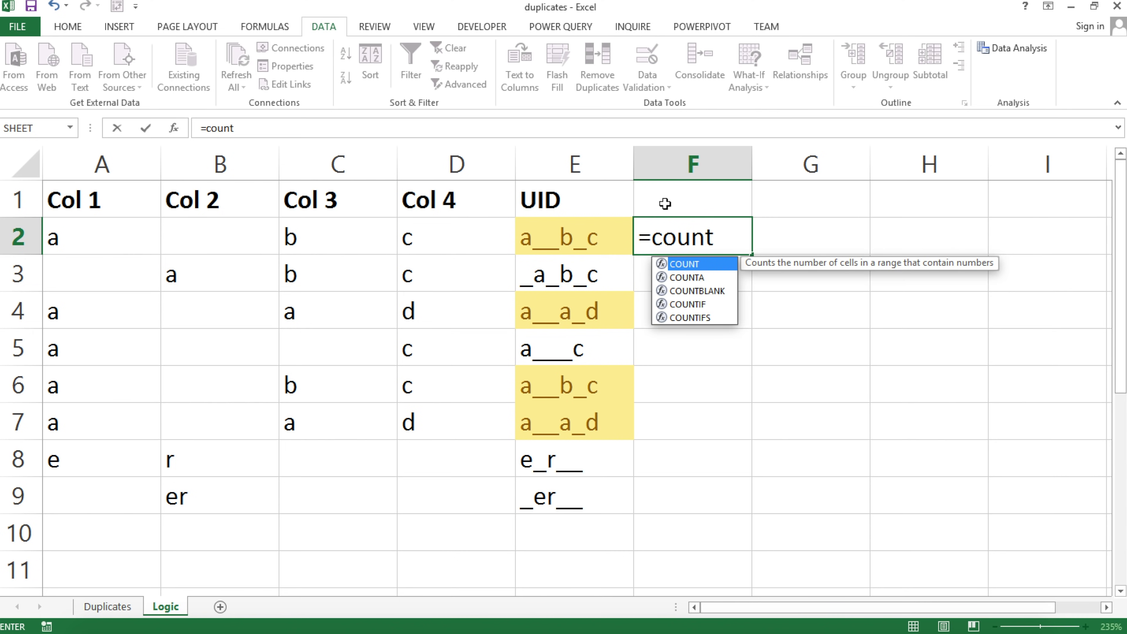
pyautogui.press('Down')
pyautogui.press('Down')
pyautogui.press('Down')
pyautogui.press('Down')
pyautogui.press('Tab')
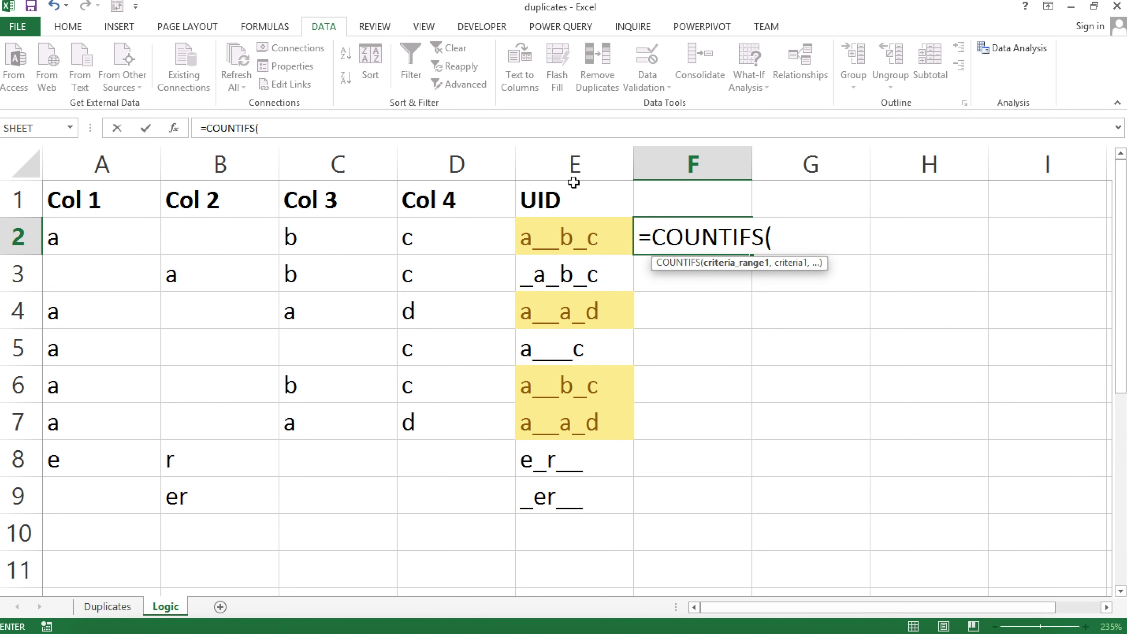
pyautogui.click(574, 171)
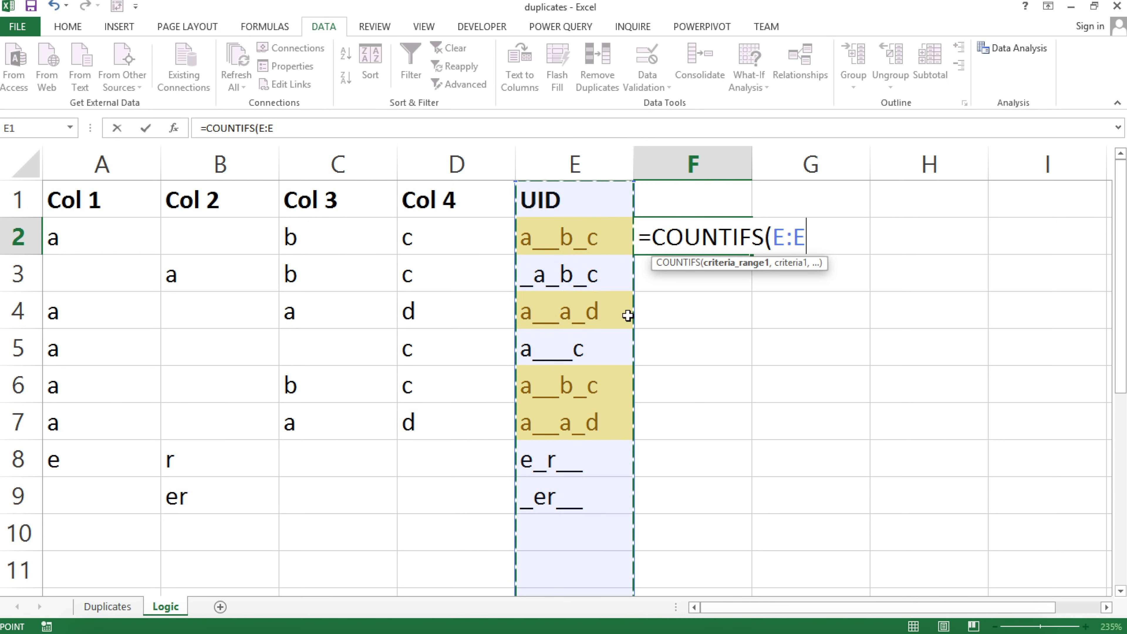
pyautogui.press('F4')
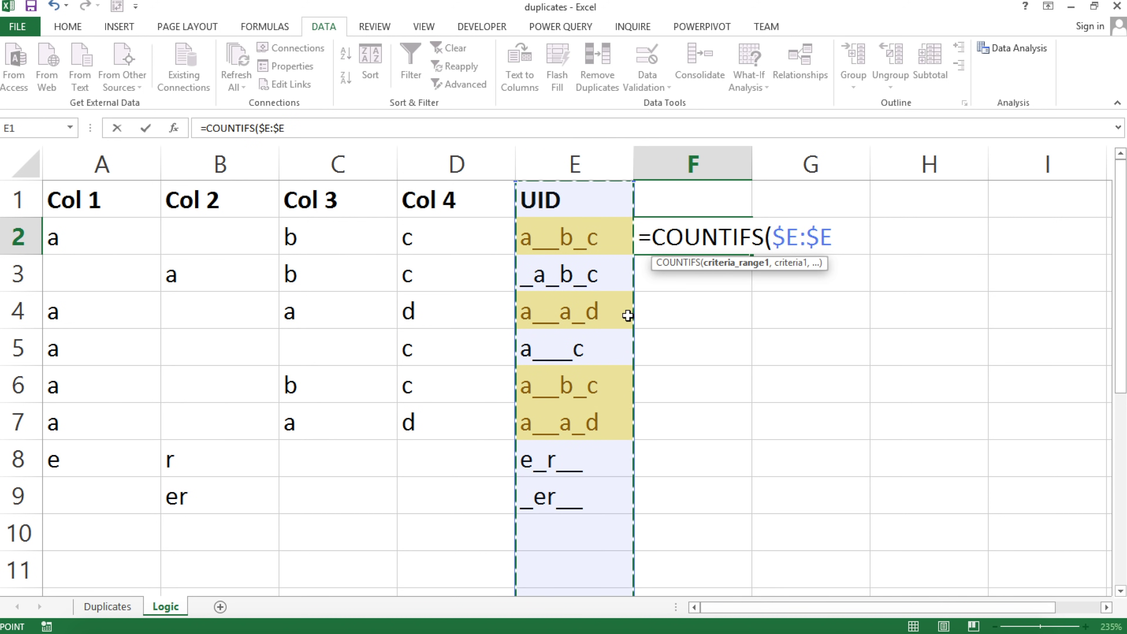
pyautogui.write(',')
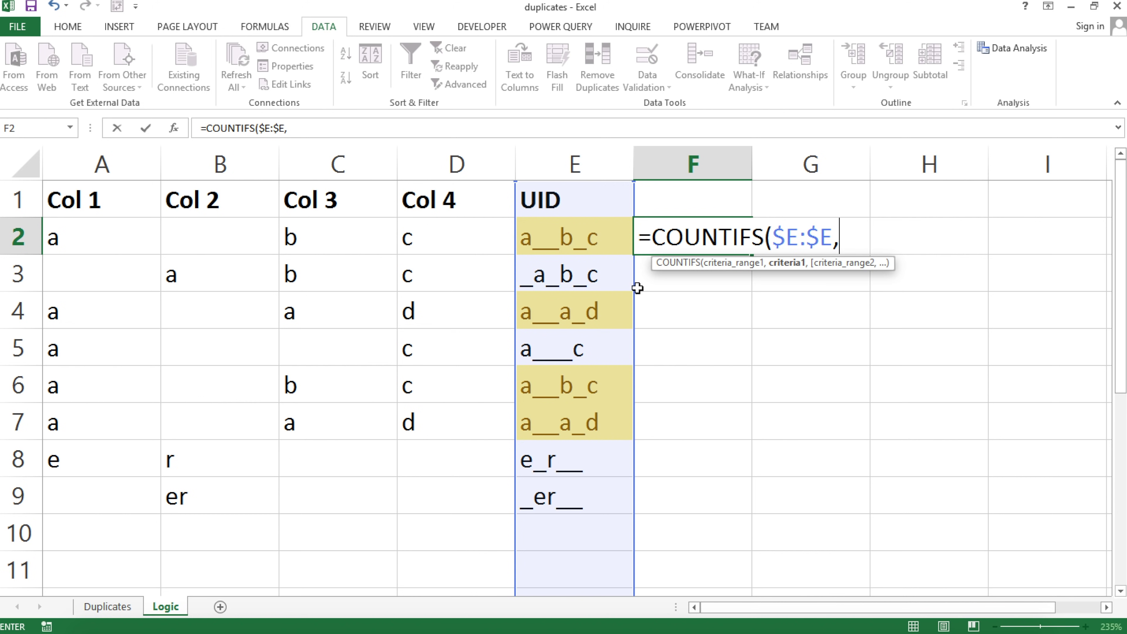
pyautogui.click(556, 231)
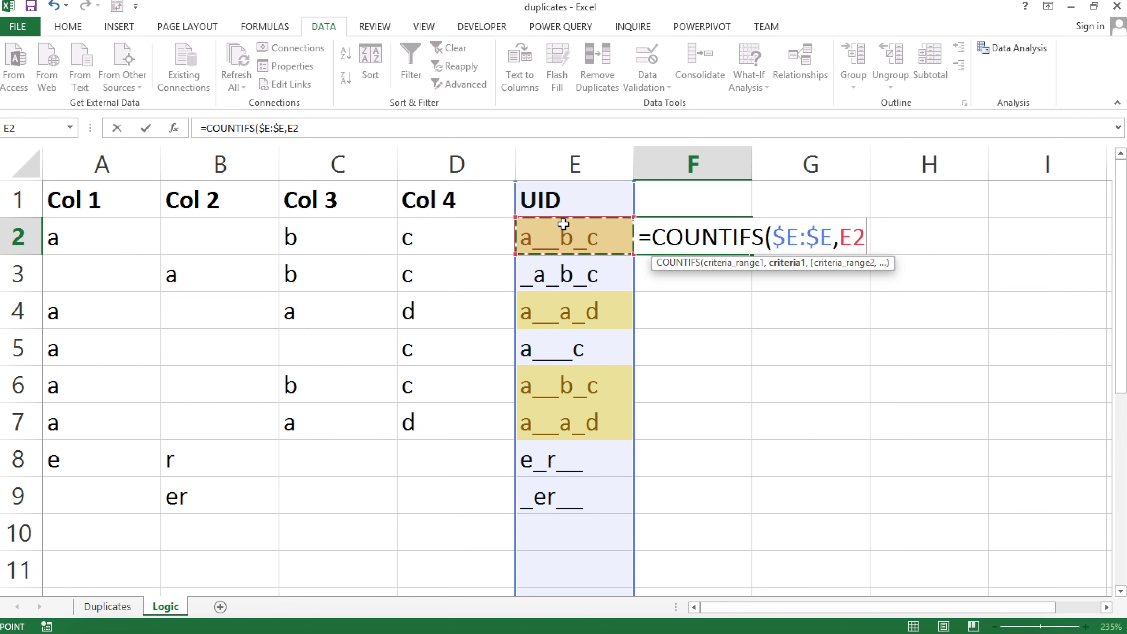
pyautogui.write(')')
pyautogui.press('Return')
# Fill the count formula down to F9 and review the formulas in F2 through F6
pyautogui.click(742, 249)
pyautogui.doubleClick(753, 254)
pyautogui.click(719, 240)
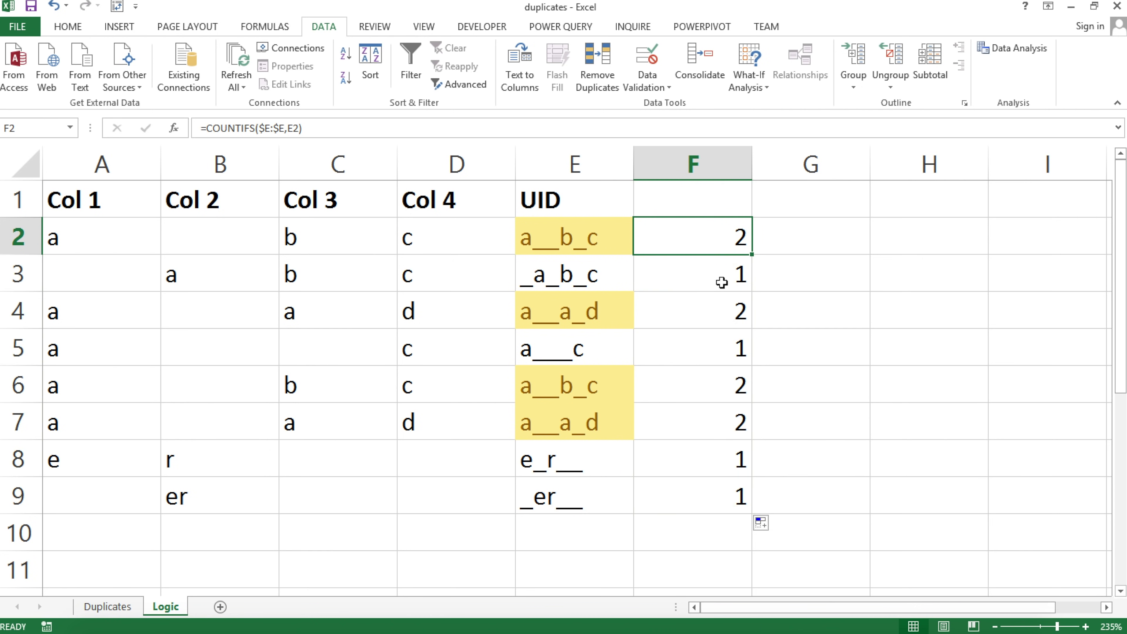
pyautogui.click(709, 279)
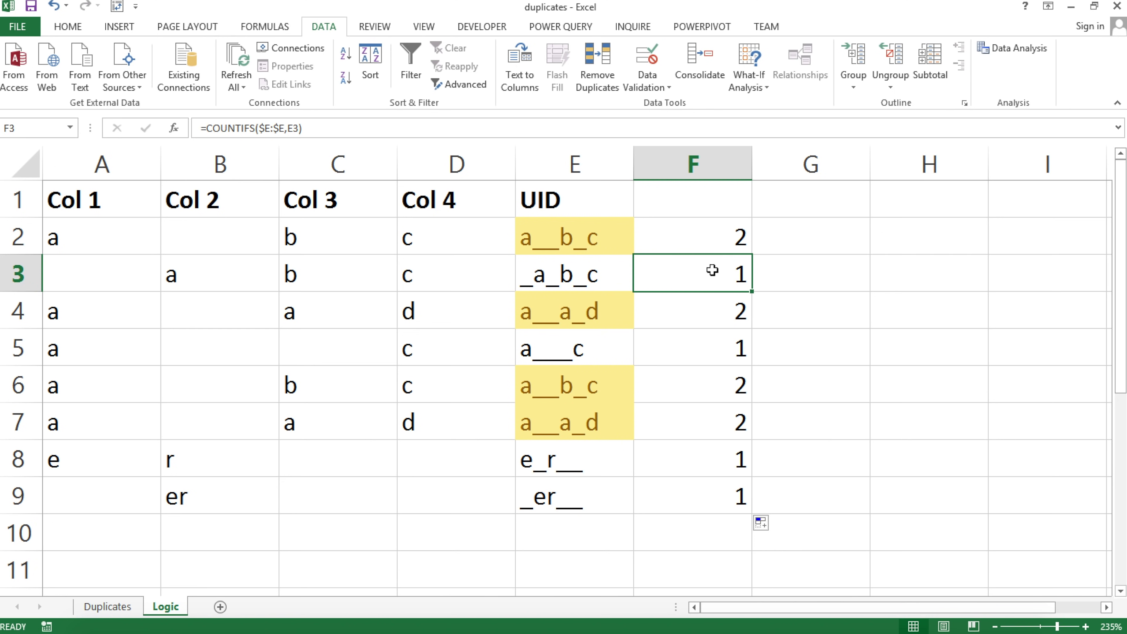
pyautogui.click(704, 235)
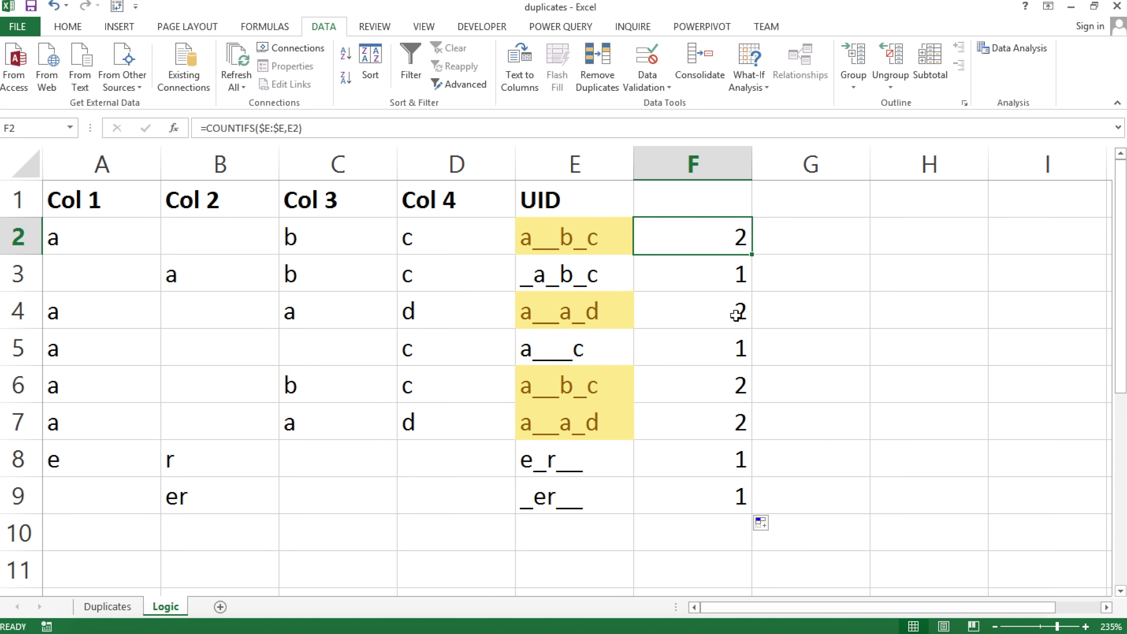
pyautogui.click(723, 318)
pyautogui.click(722, 394)
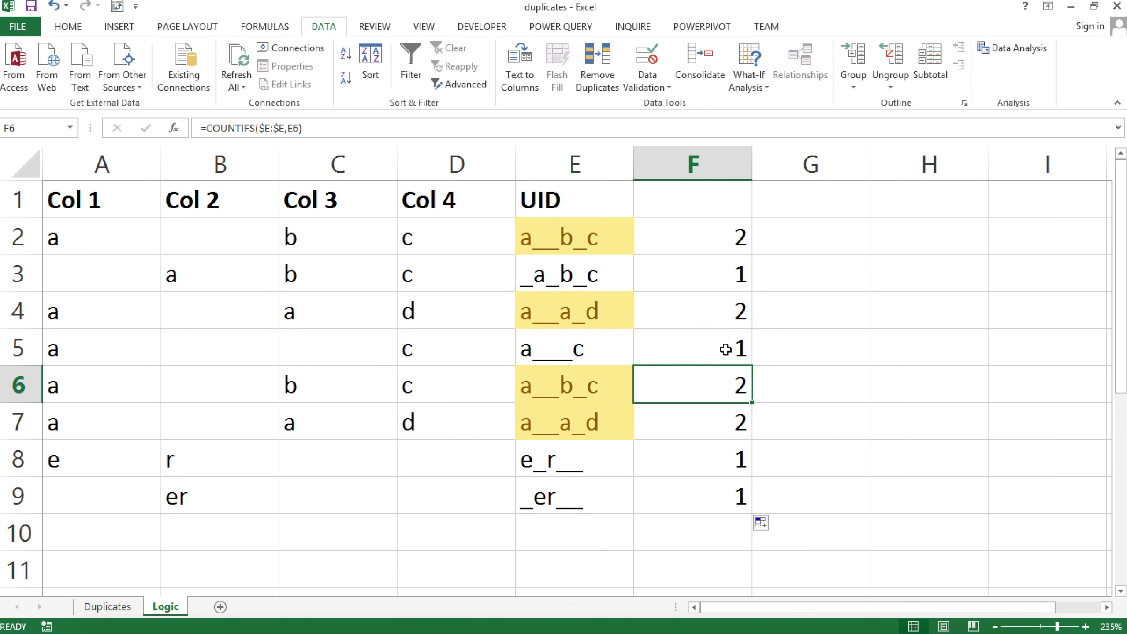
pyautogui.click(693, 348)
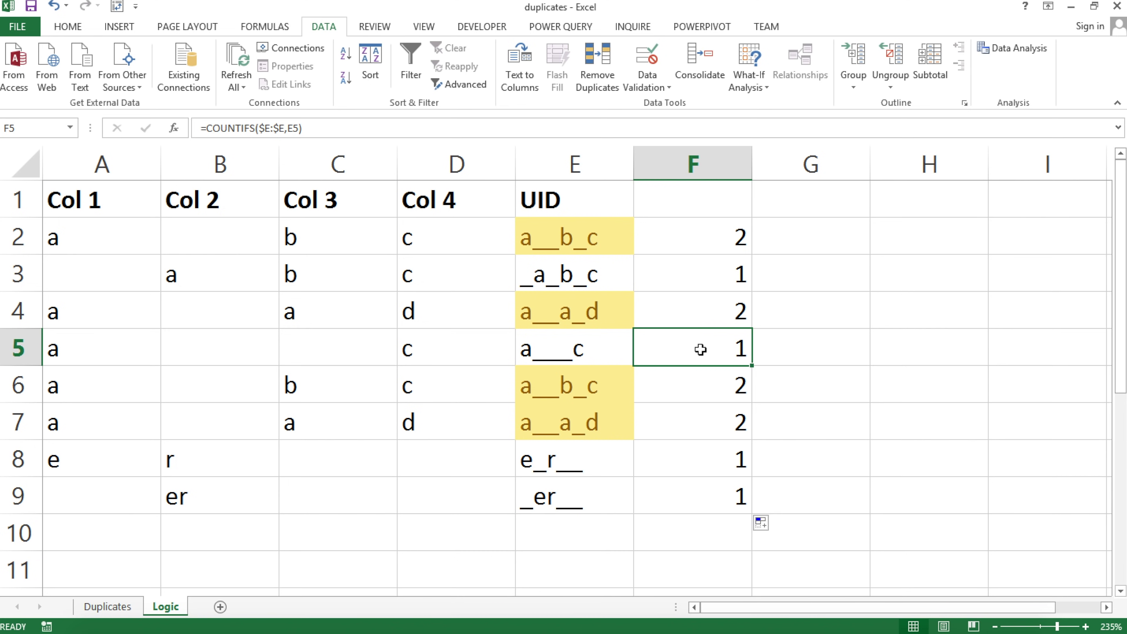
pyautogui.click(716, 395)
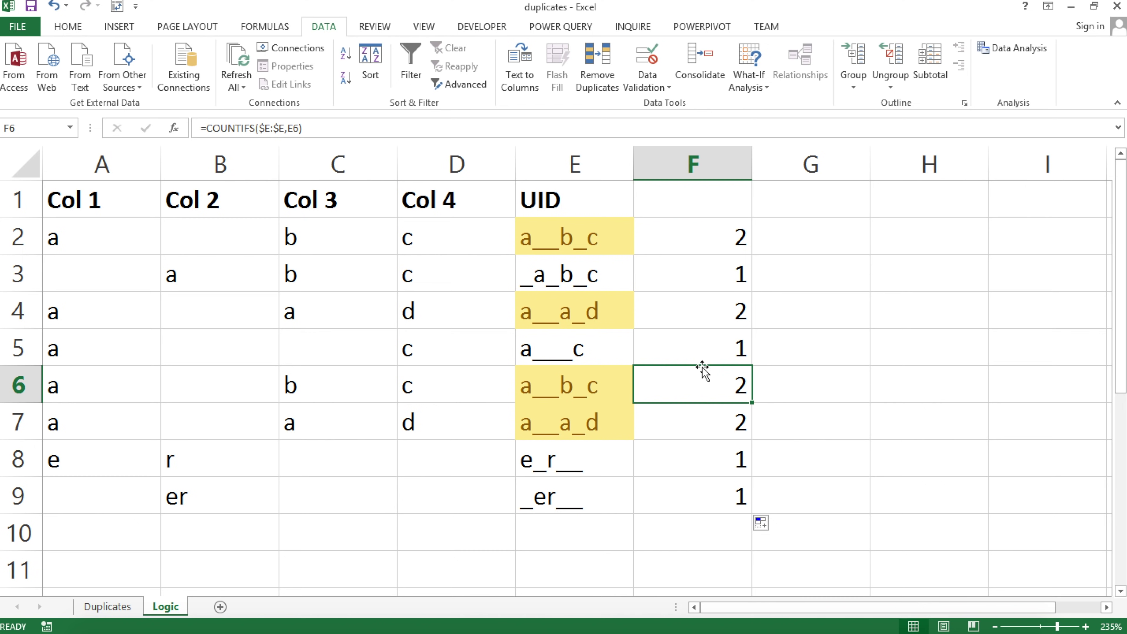
pyautogui.click(711, 273)
pyautogui.doubleClick(712, 240)
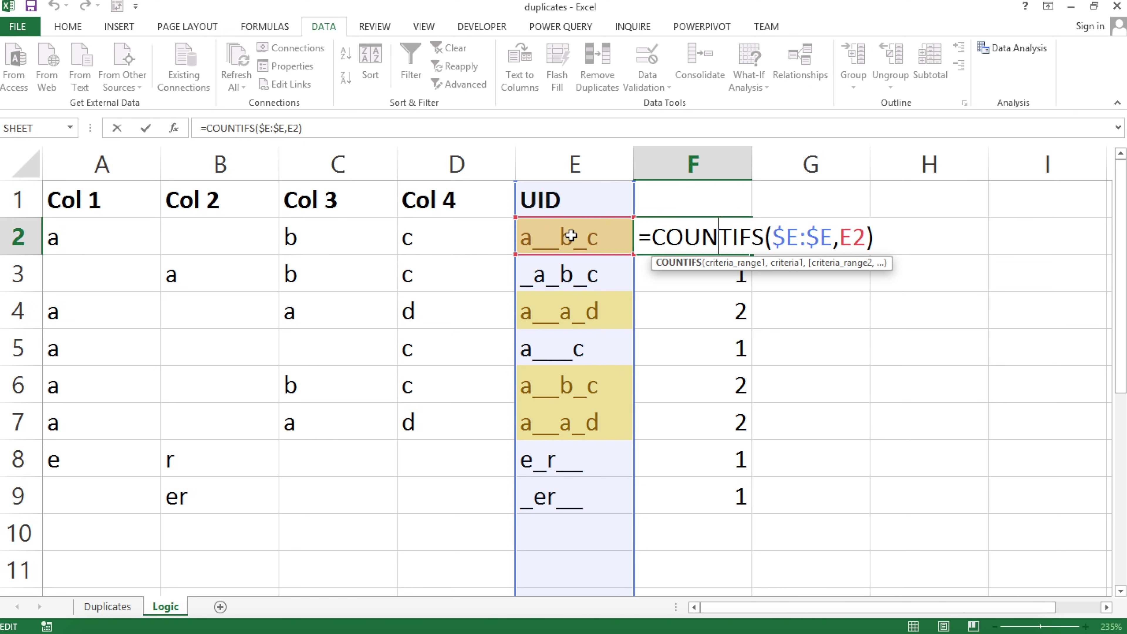
# Change F2 to =COUNTIFS($E:$E,E2)>1 and fill it down to F9
pyautogui.moveTo(651, 238); pyautogui.dragTo(880, 235)
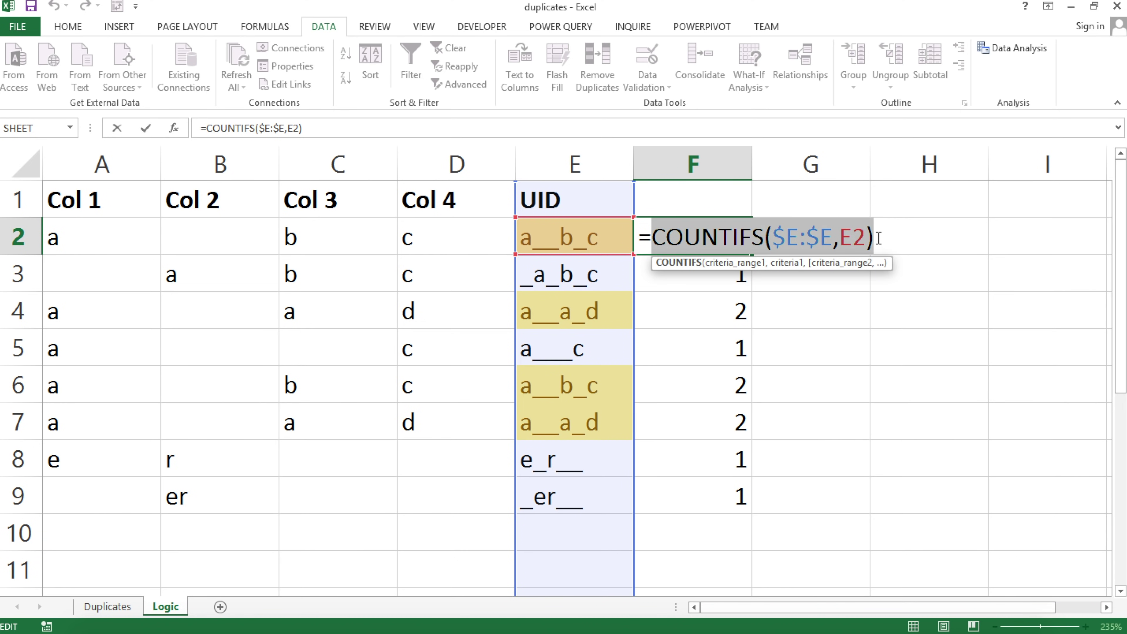
pyautogui.click(893, 238)
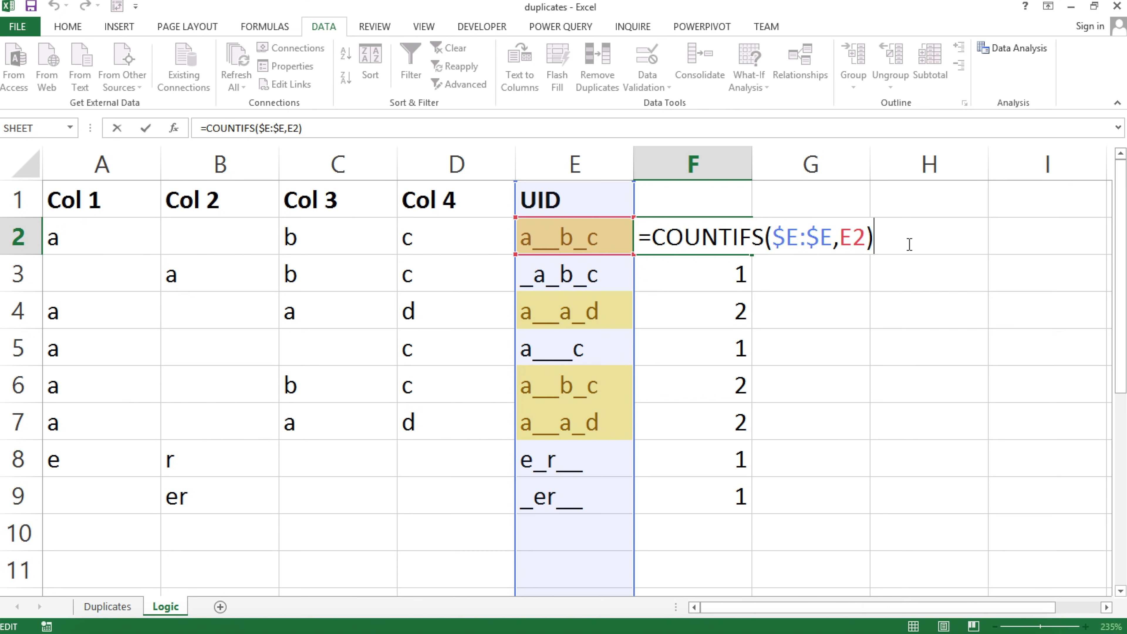
pyautogui.write('>1')
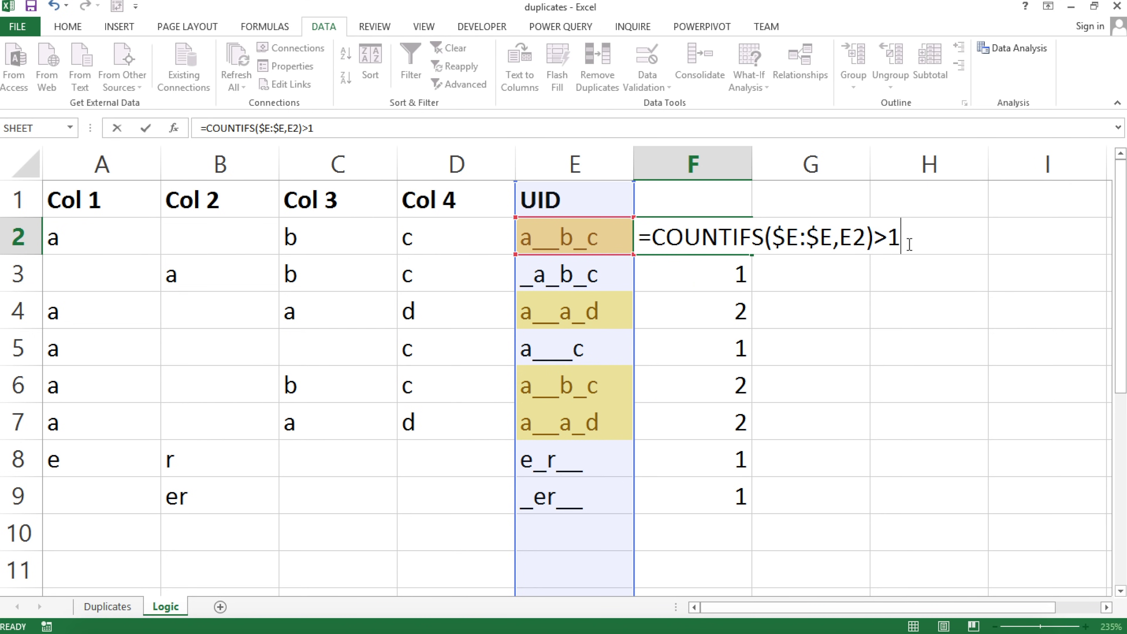
pyautogui.press('Return')
pyautogui.click(715, 235)
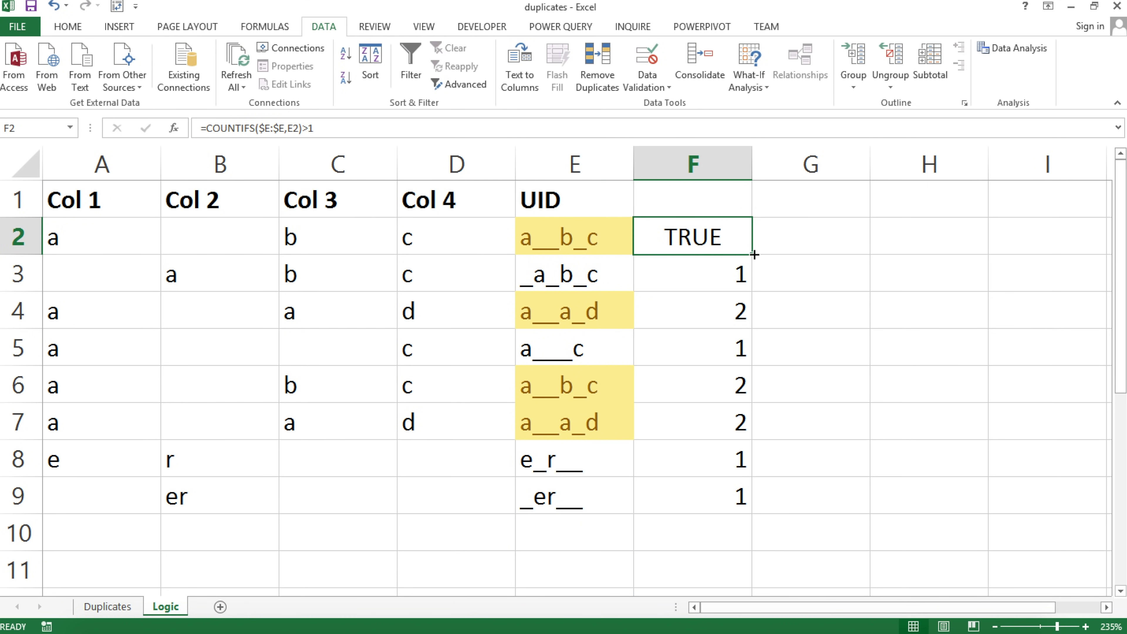
pyautogui.doubleClick(752, 254)
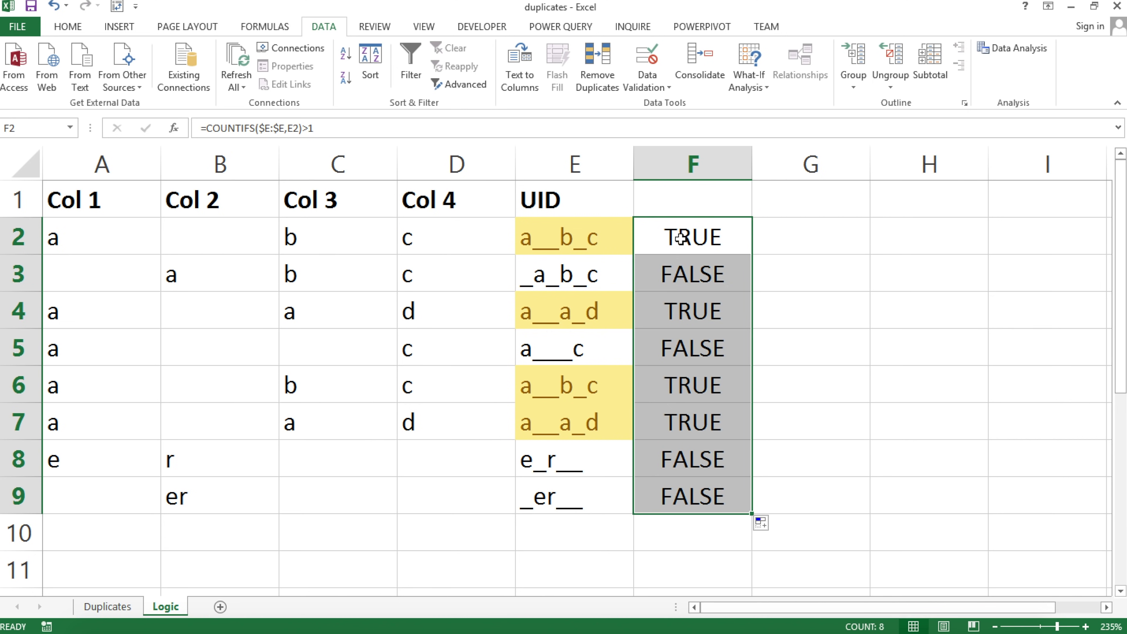
pyautogui.doubleClick(688, 247)
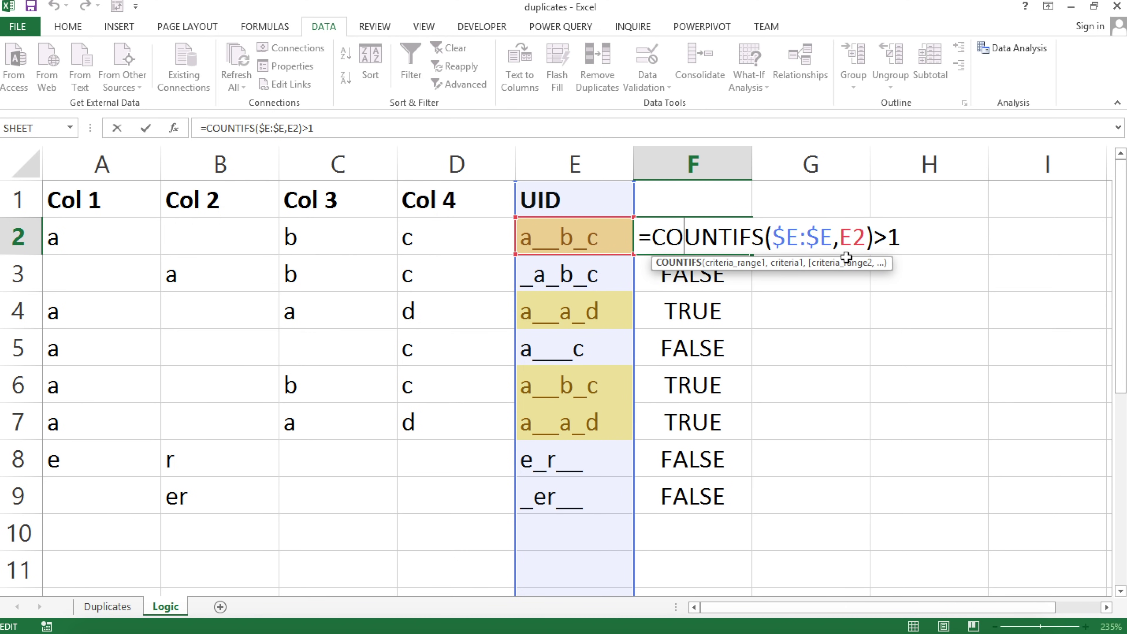
# Lock the criterion so F2 reads =COUNTIFS($E:$E,$E2)>1, and refill column F
pyautogui.click(845, 240)
pyautogui.write('$')
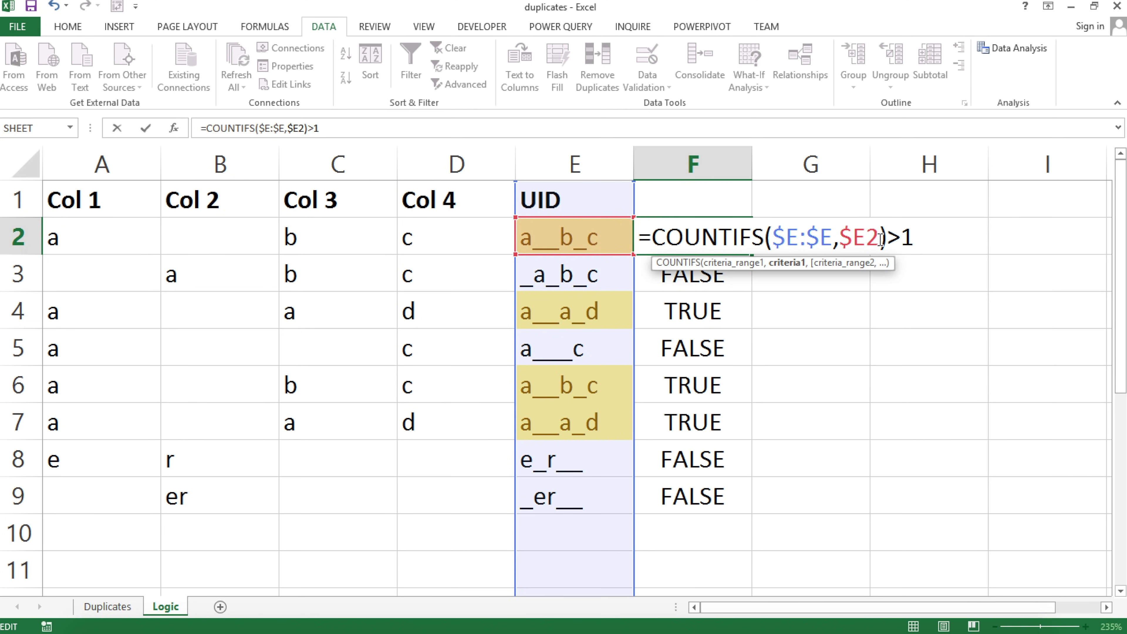
pyautogui.click(775, 234)
pyautogui.click(813, 235)
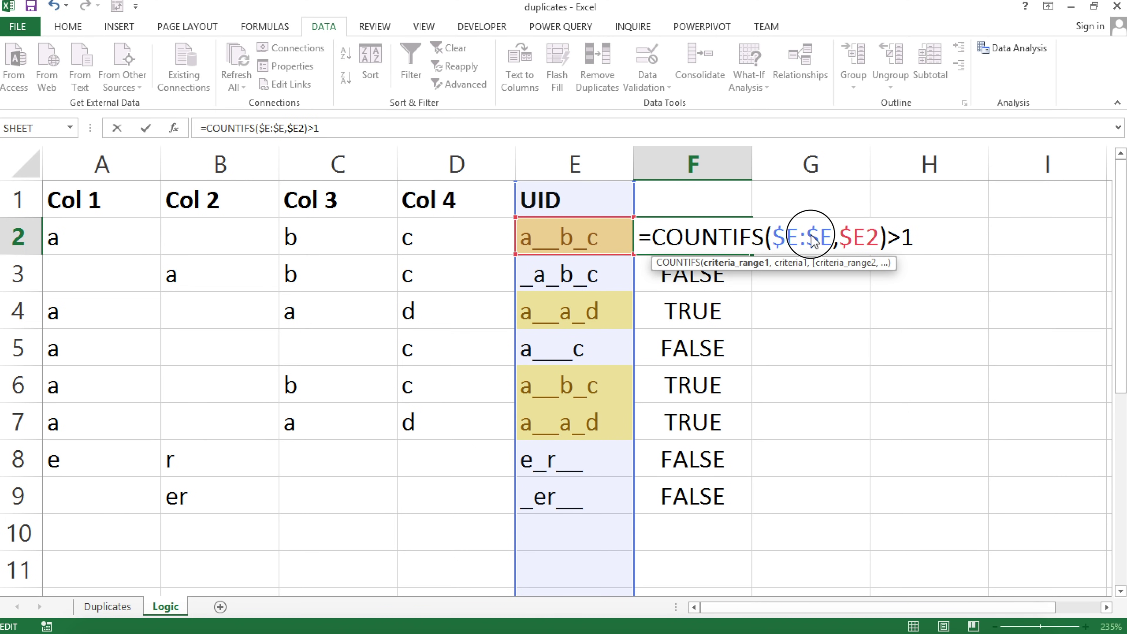
pyautogui.press('Right')
pyautogui.press('Right')
pyautogui.press('Right')
pyautogui.press('Right')
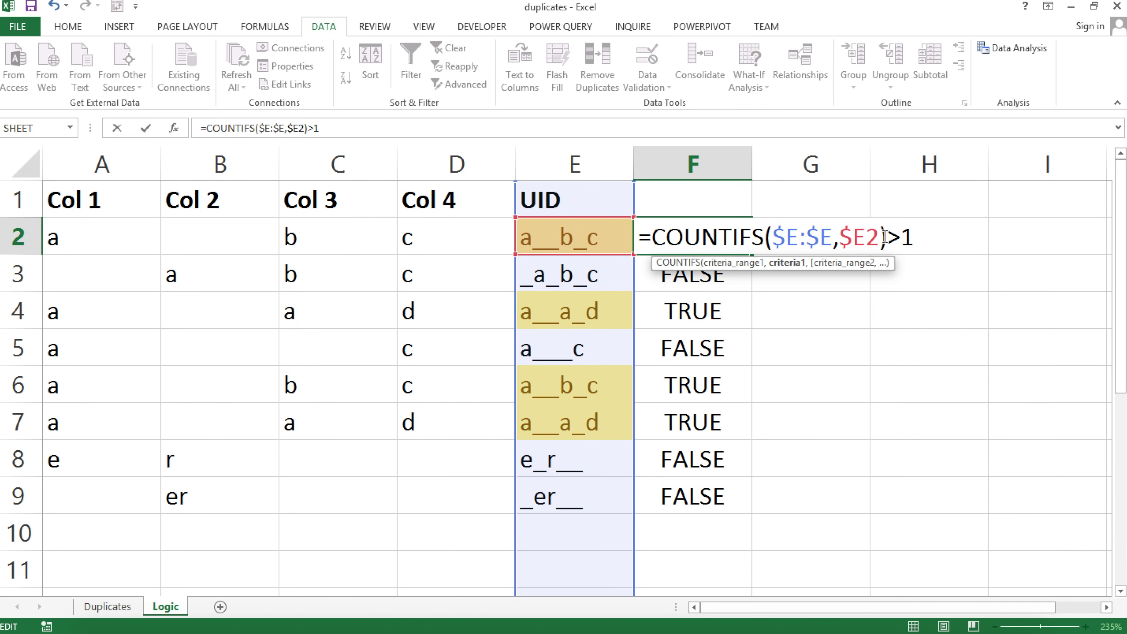
pyautogui.press('Return')
pyautogui.click(737, 237)
pyautogui.doubleClick(752, 254)
# Copy F2's formula text without changing it, then select the data rows A2:E9
pyautogui.click(720, 234)
pyautogui.doubleClick(720, 234)
pyautogui.moveTo(642, 235); pyautogui.dragTo(975, 240)
pyautogui.hotkey('ctrl', 'c')
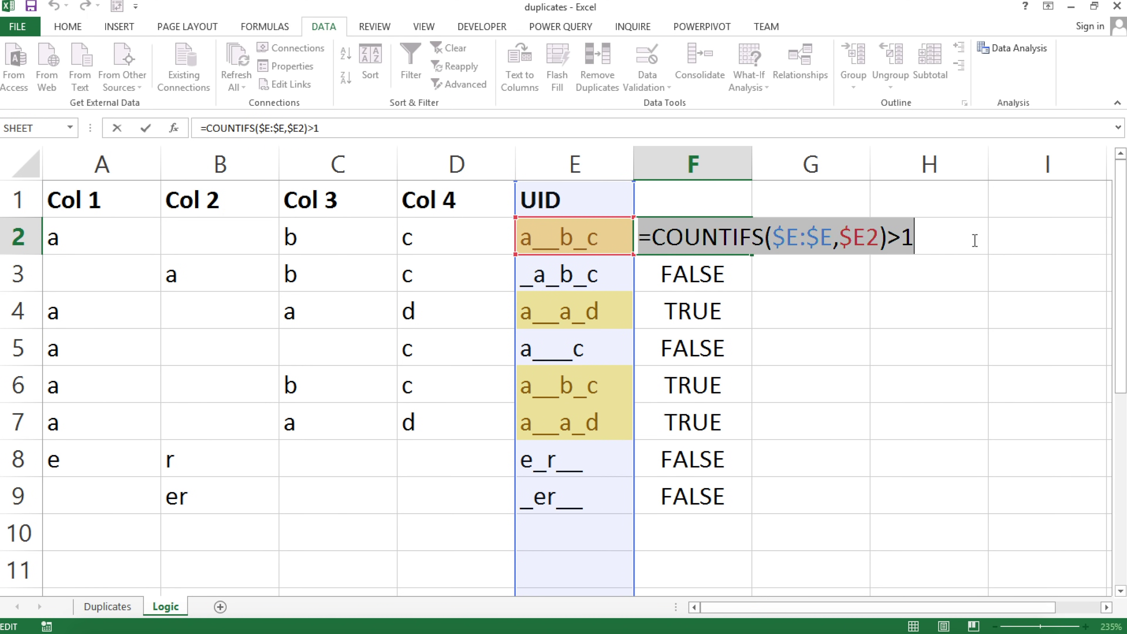
pyautogui.press('Escape')
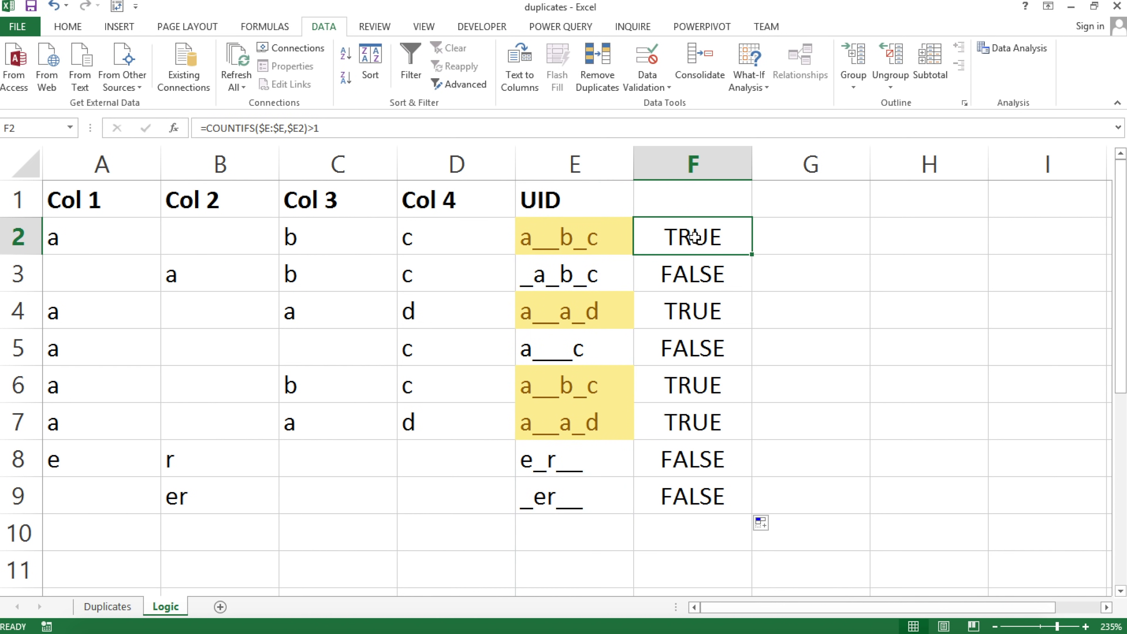
pyautogui.moveTo(793, 240)
pyautogui.mouseDown()
pyautogui.moveTo(597, 234)
pyautogui.moveTo(781, 236)
pyautogui.mouseUp()
pyautogui.moveTo(71, 236); pyautogui.dragTo(553, 514)
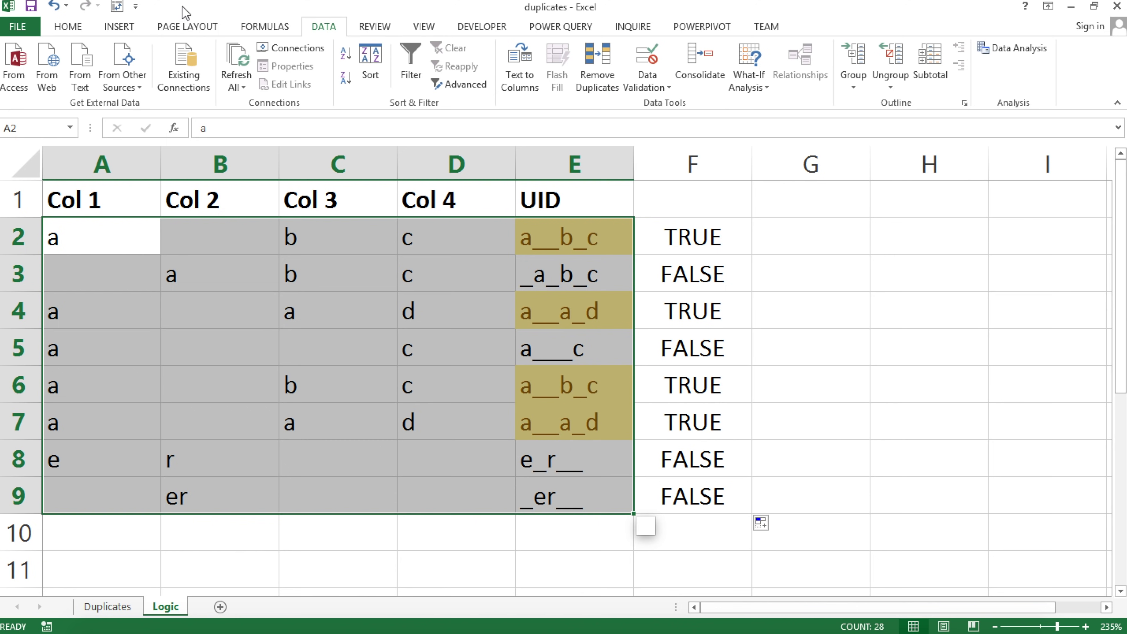
# Start a new formula-based conditional formatting rule using =COUNTIFS($E:$E,$E2)>1
pyautogui.click(71, 28)
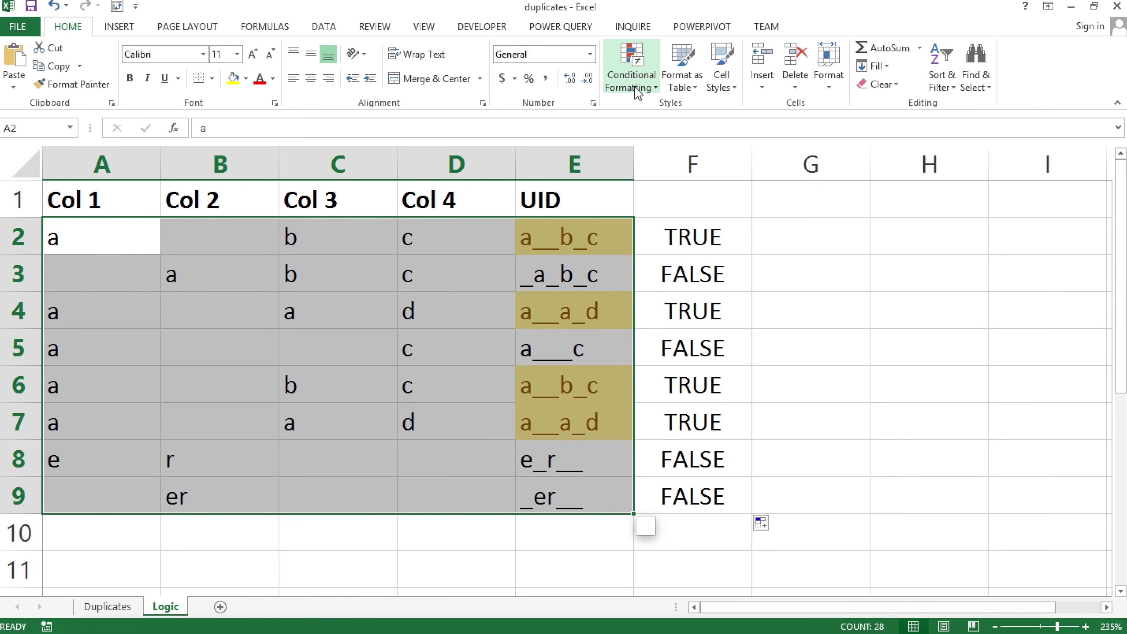
pyautogui.click(648, 87)
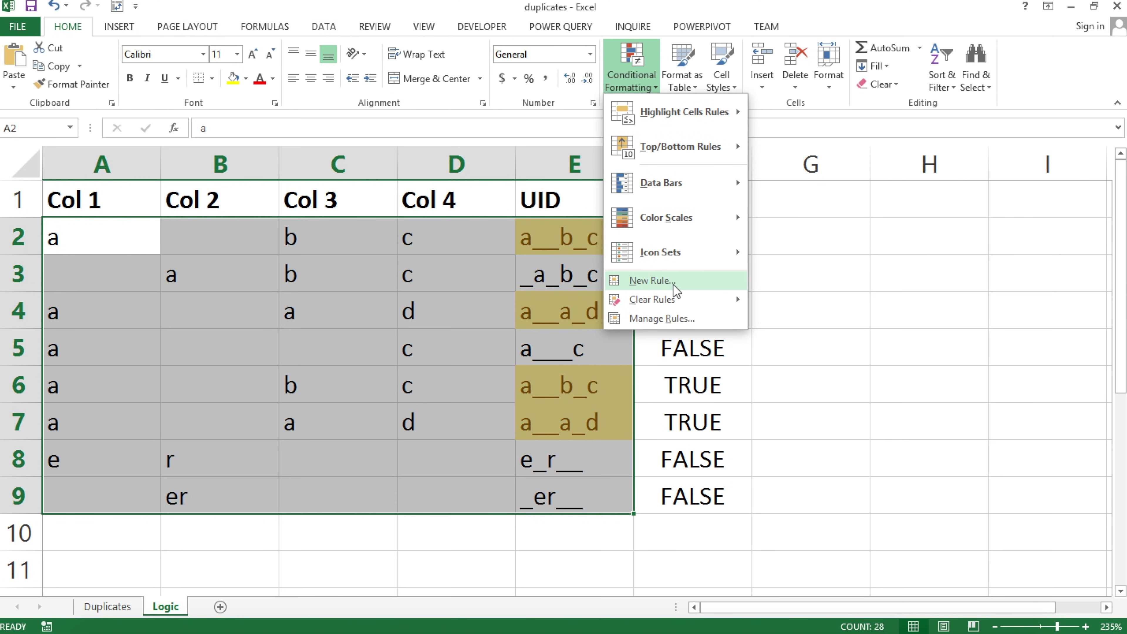
pyautogui.click(661, 281)
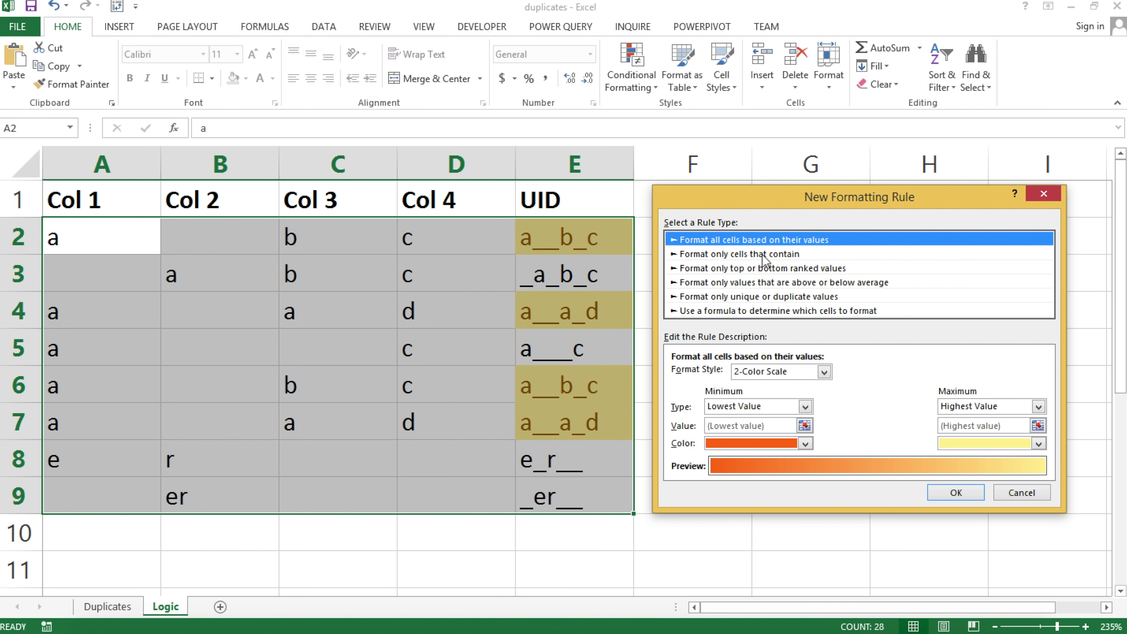
pyautogui.click(747, 313)
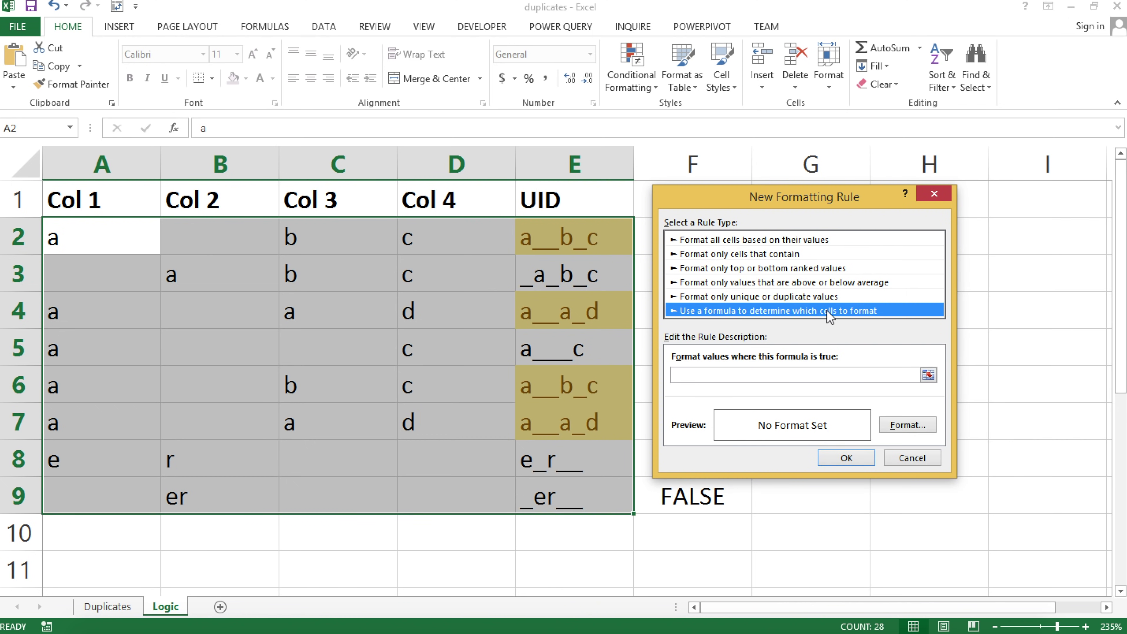
pyautogui.click(730, 380)
pyautogui.hotkey('ctrl', 'v')
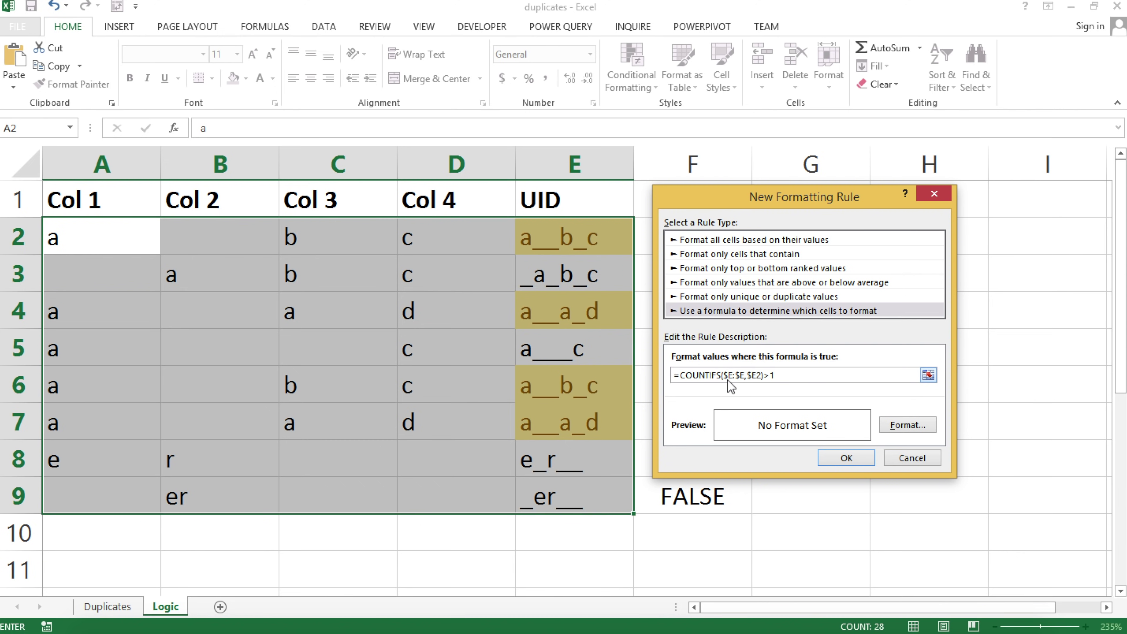
# Give the rule a light orange fill and apply it to A2:E9
pyautogui.click(908, 425)
pyautogui.click(809, 158)
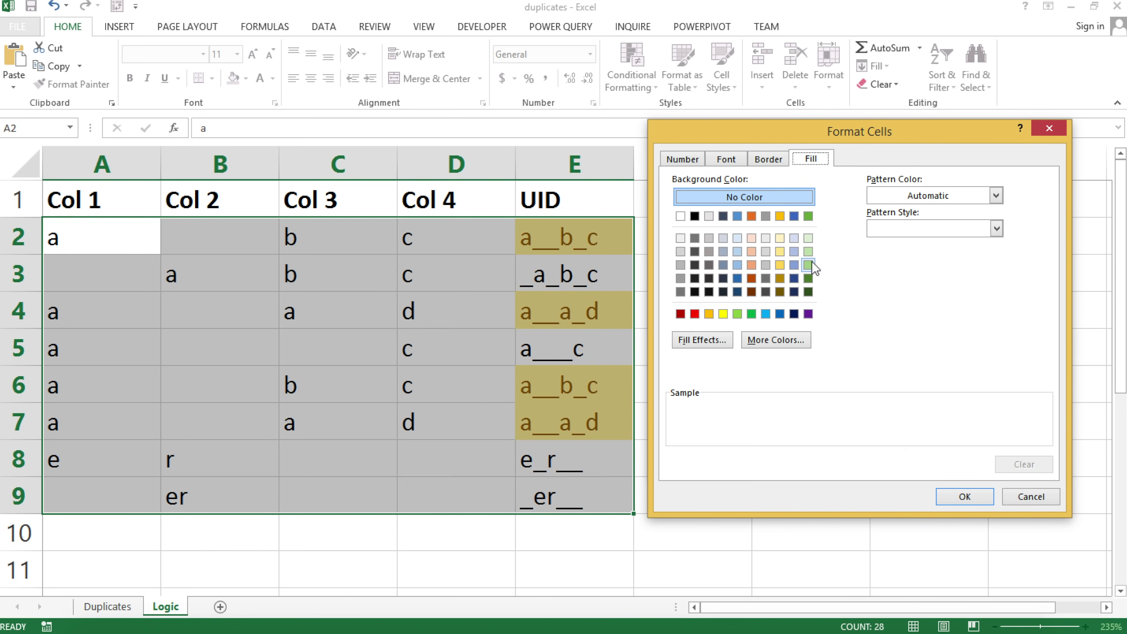
pyautogui.click(751, 251)
pyautogui.click(955, 497)
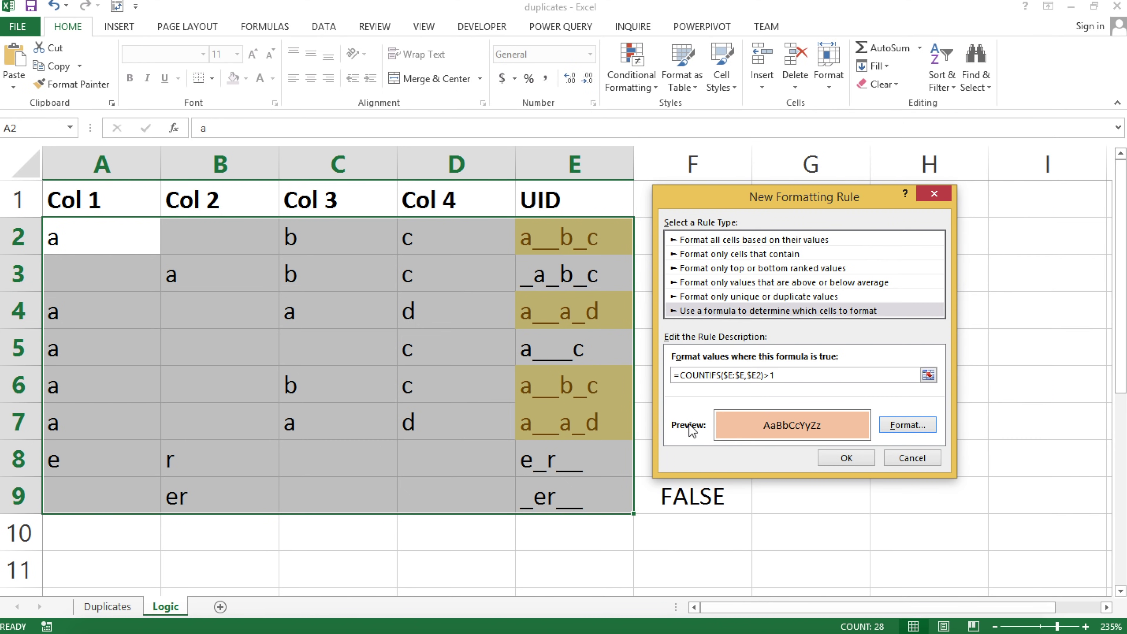
pyautogui.click(851, 458)
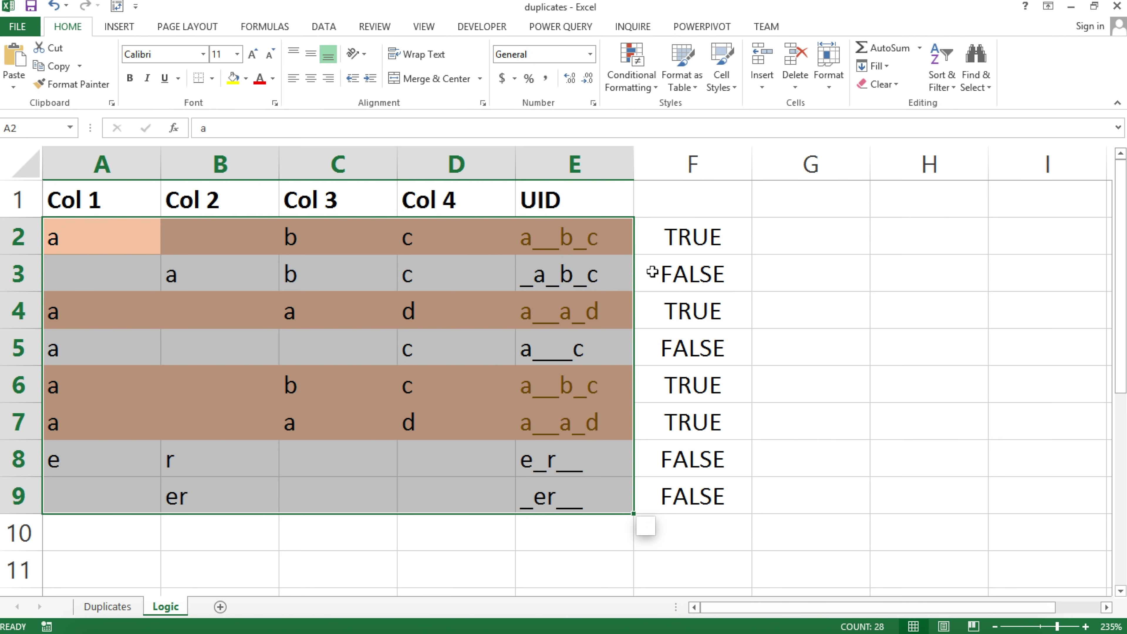
pyautogui.doubleClick(705, 245)
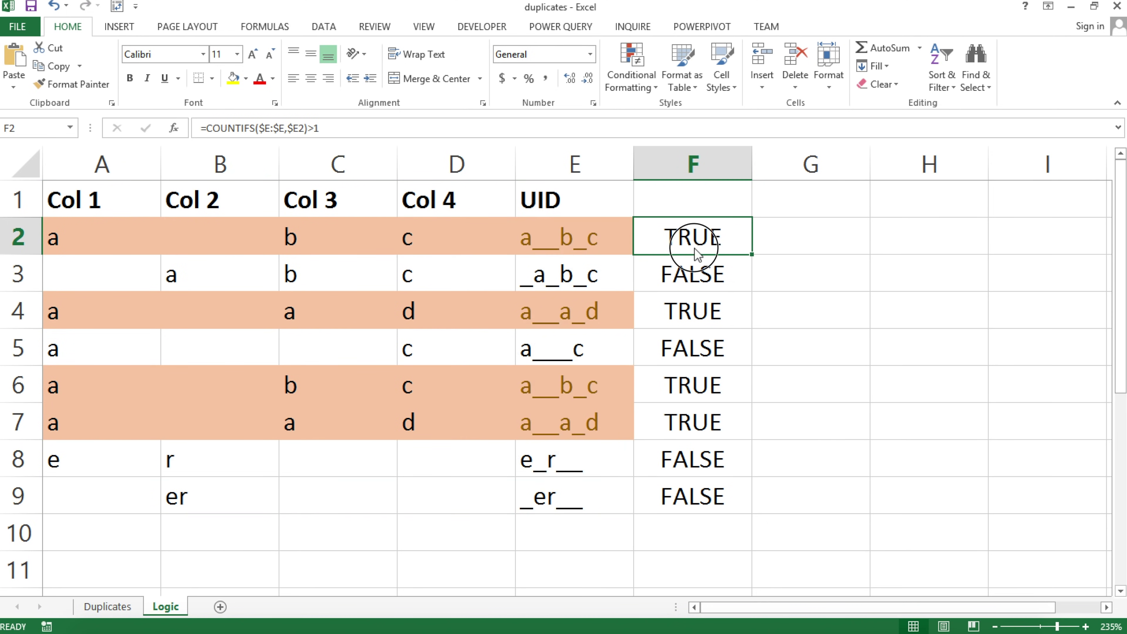
pyautogui.press('Return')
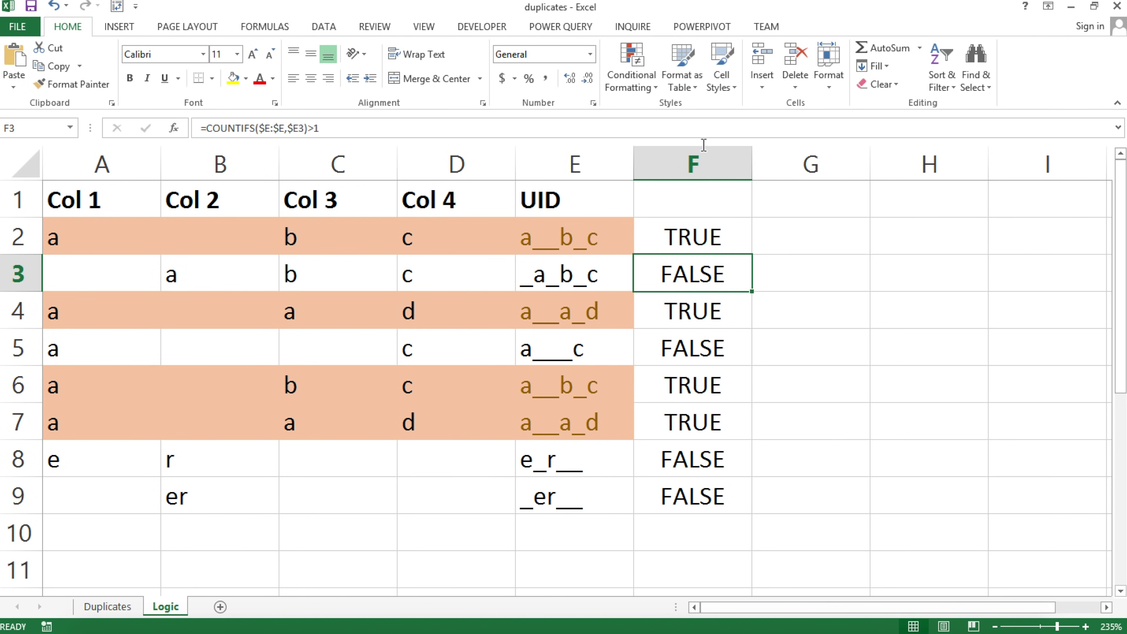
# Clear all contents of column F, then select E2
pyautogui.click(706, 162)
pyautogui.rightClick(704, 155)
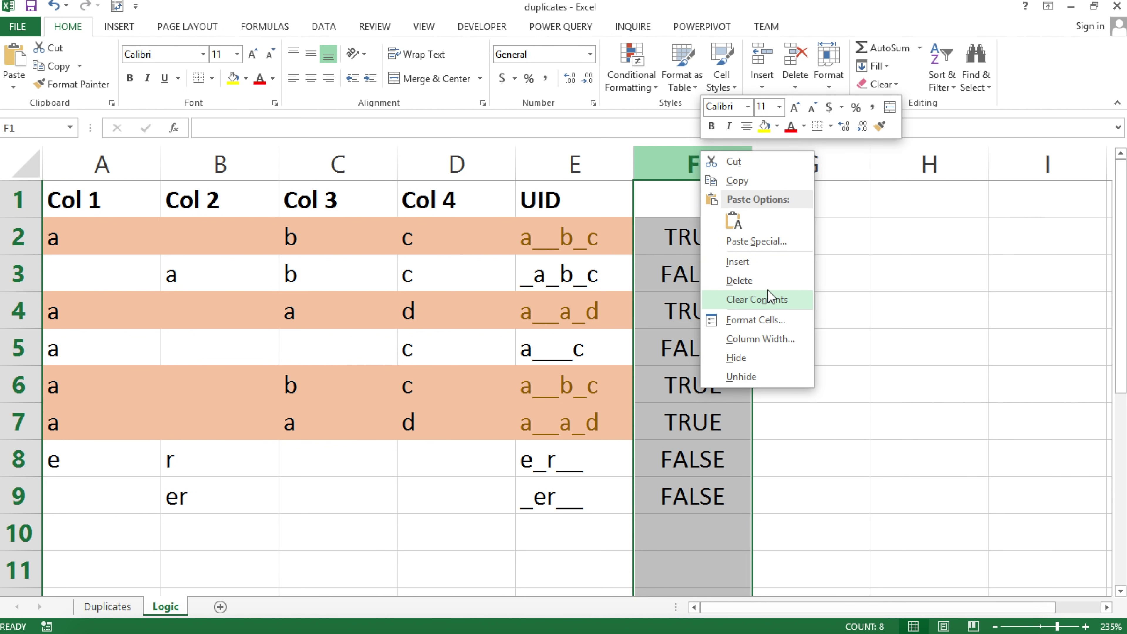
pyautogui.click(774, 298)
pyautogui.click(583, 246)
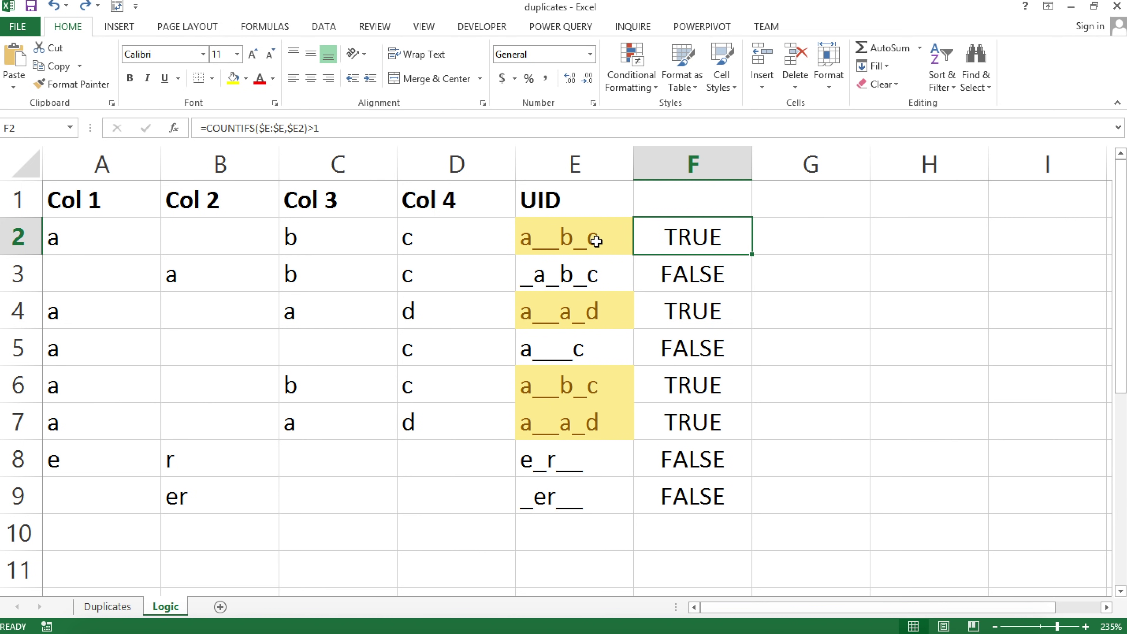
# Compare rows 2 and 6 by selecting each row in turn
pyautogui.moveTo(573, 239); pyautogui.dragTo(195, 236)
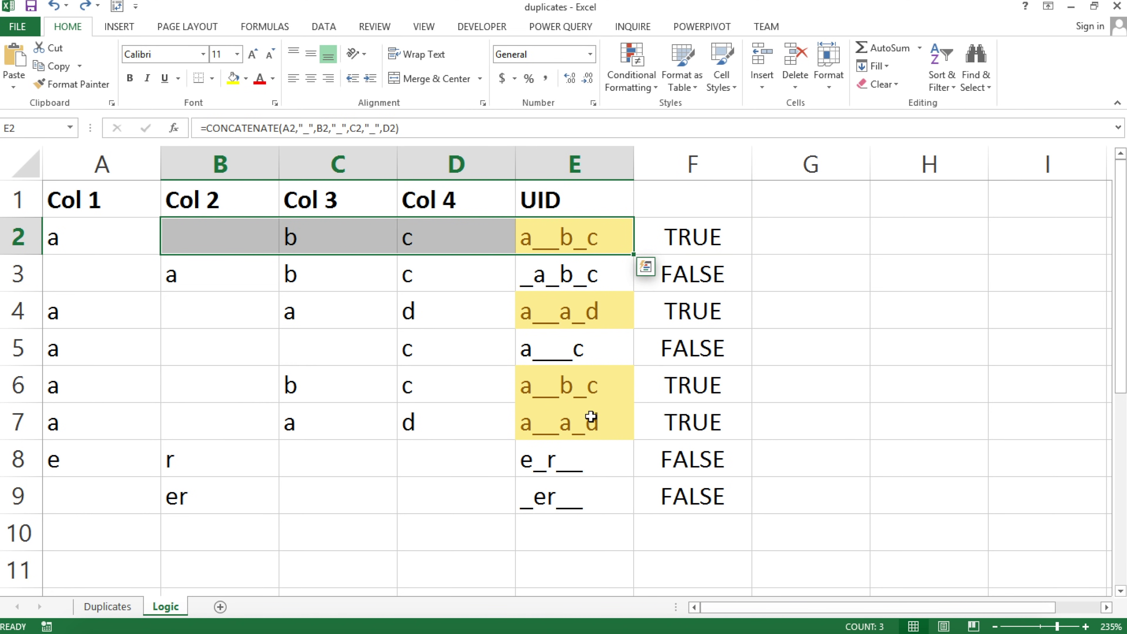
pyautogui.moveTo(574, 387); pyautogui.dragTo(95, 386)
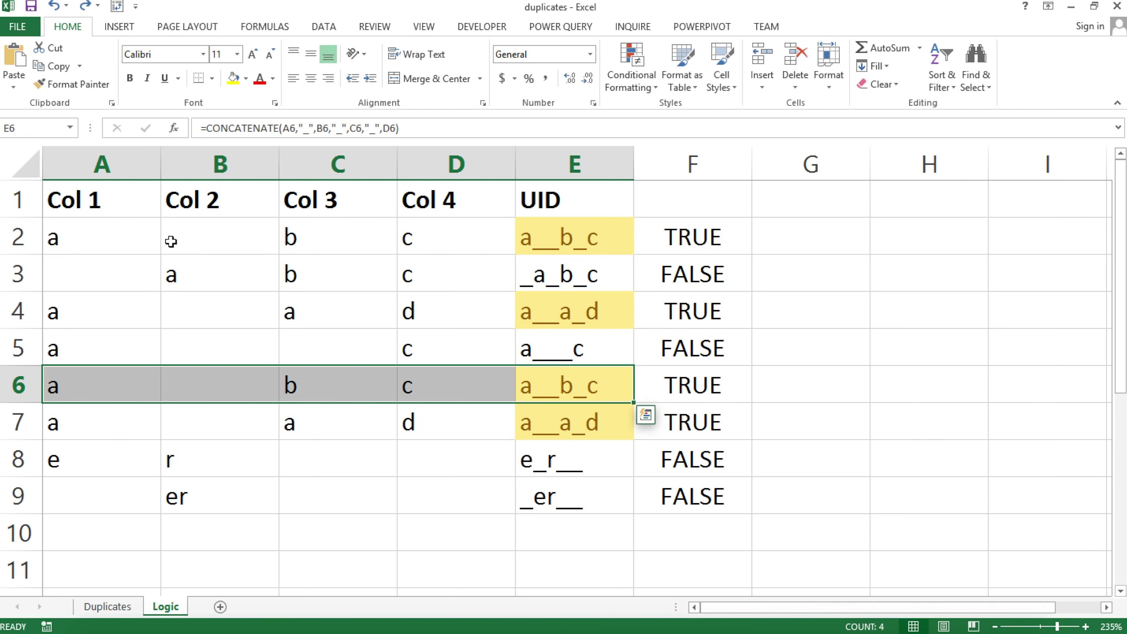
pyautogui.moveTo(110, 235); pyautogui.dragTo(580, 245)
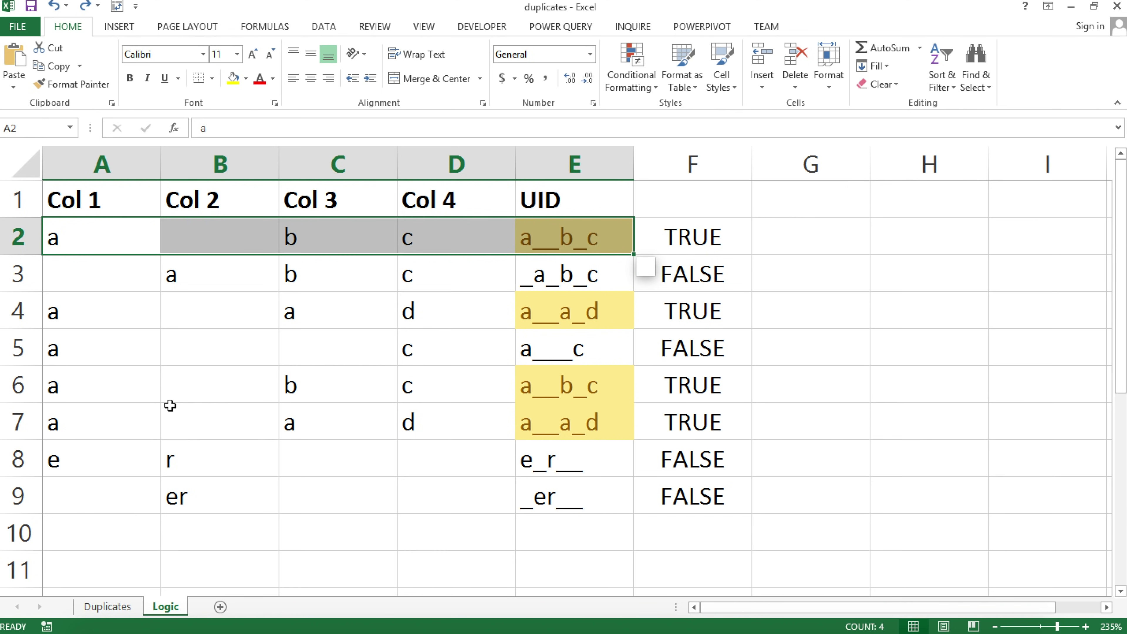
pyautogui.moveTo(88, 391); pyautogui.dragTo(599, 385)
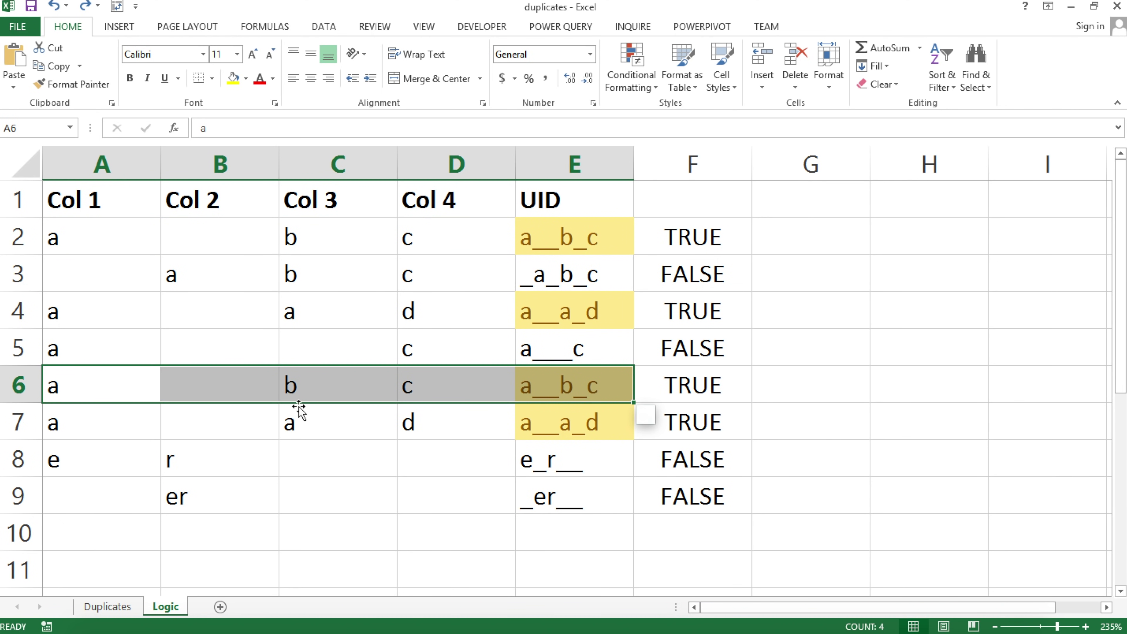
# Copy A6:D6 into row 8 and delete the TRUE/FALSE flags in F2:F9
pyautogui.moveTo(122, 388); pyautogui.dragTo(403, 383)
pyautogui.hotkey('ctrl', 'c')
pyautogui.click(133, 466)
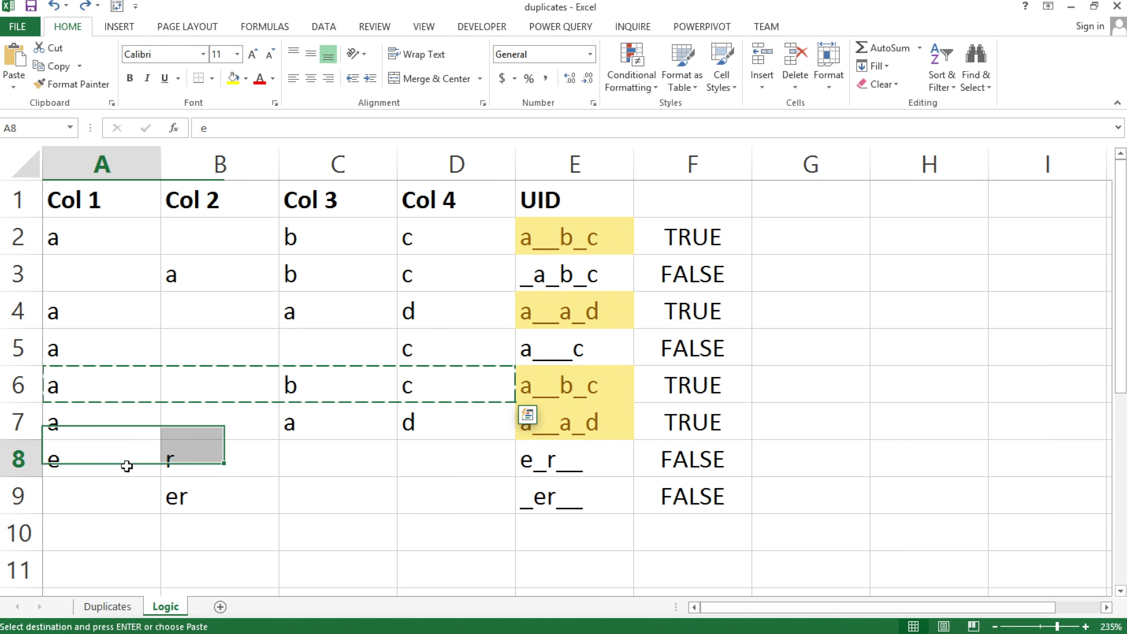
pyautogui.hotkey('ctrl', 'v')
pyautogui.press('Escape')
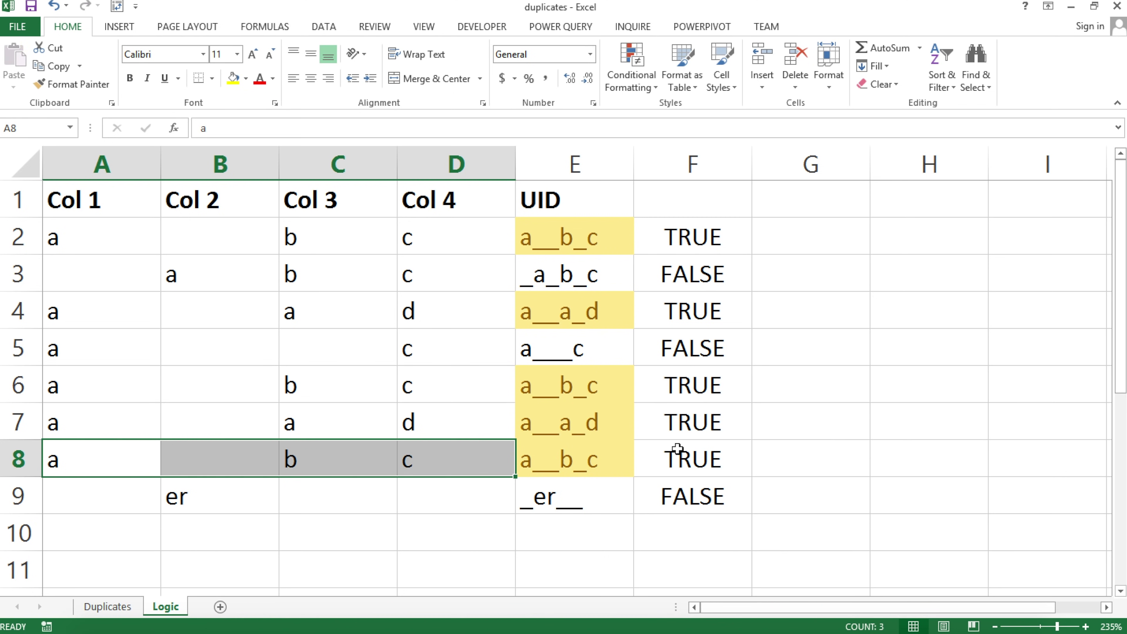
pyautogui.moveTo(692, 227); pyautogui.dragTo(693, 487)
pyautogui.press('Delete')
# Inspect E2's CONCATENATE UID formula without changing it
pyautogui.click(703, 240)
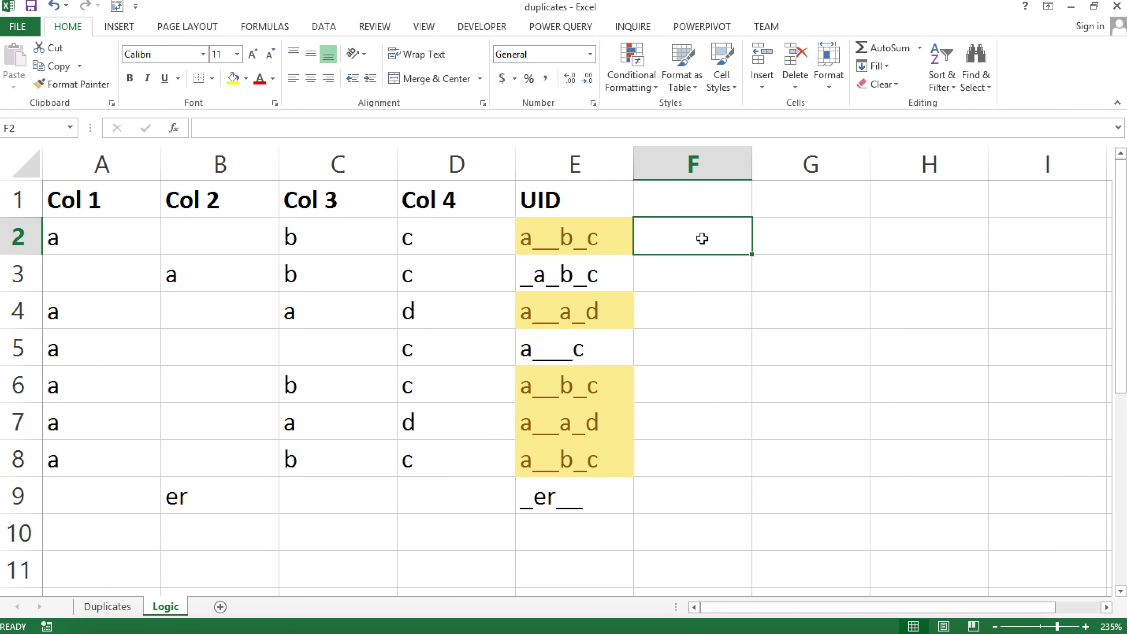
pyautogui.click(610, 245)
pyautogui.doubleClick(611, 240)
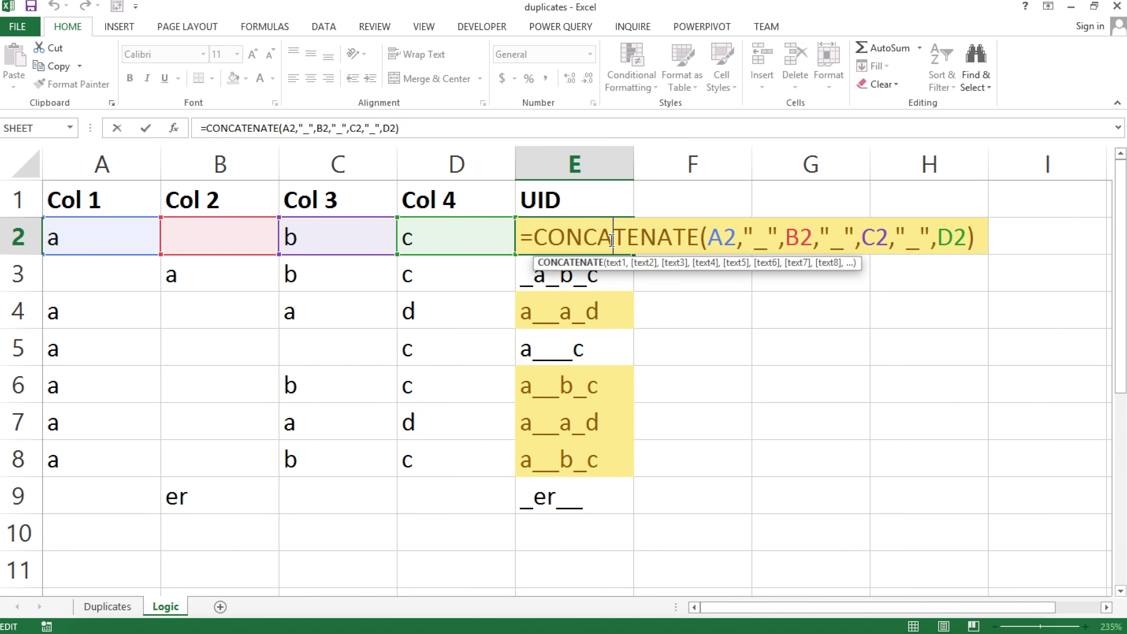
pyautogui.press('Return')
# Enter =COUNTIFS(E2:E2,E2) in F2
pyautogui.click(679, 239)
pyautogui.write('=coun')
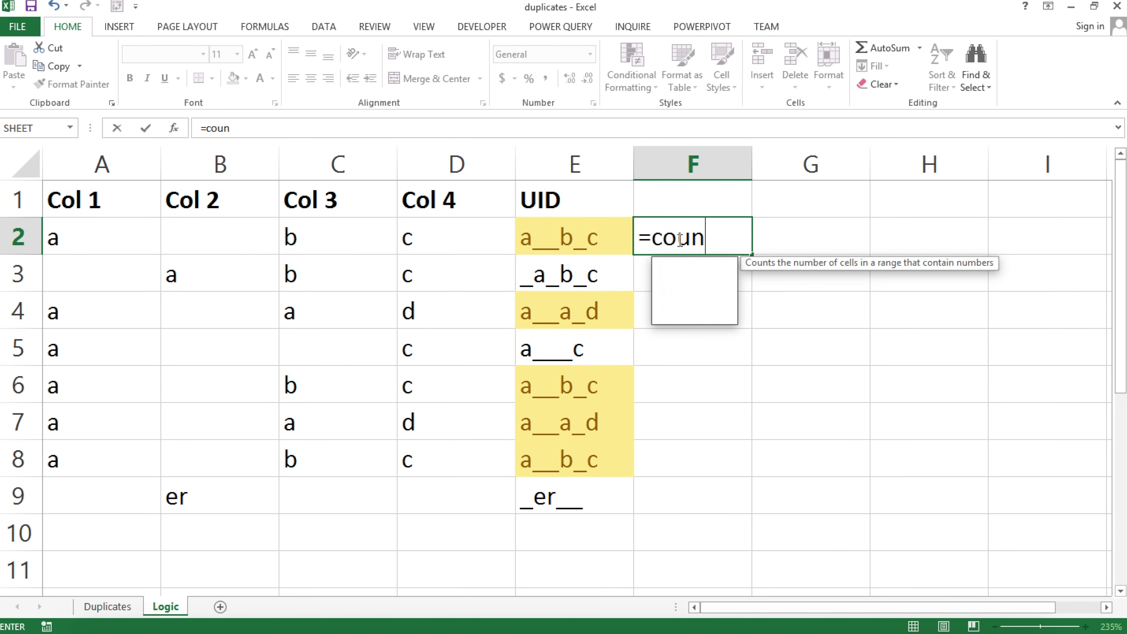
pyautogui.press('Down')
pyautogui.press('Down')
pyautogui.press('Down')
pyautogui.press('Down')
pyautogui.press('Tab')
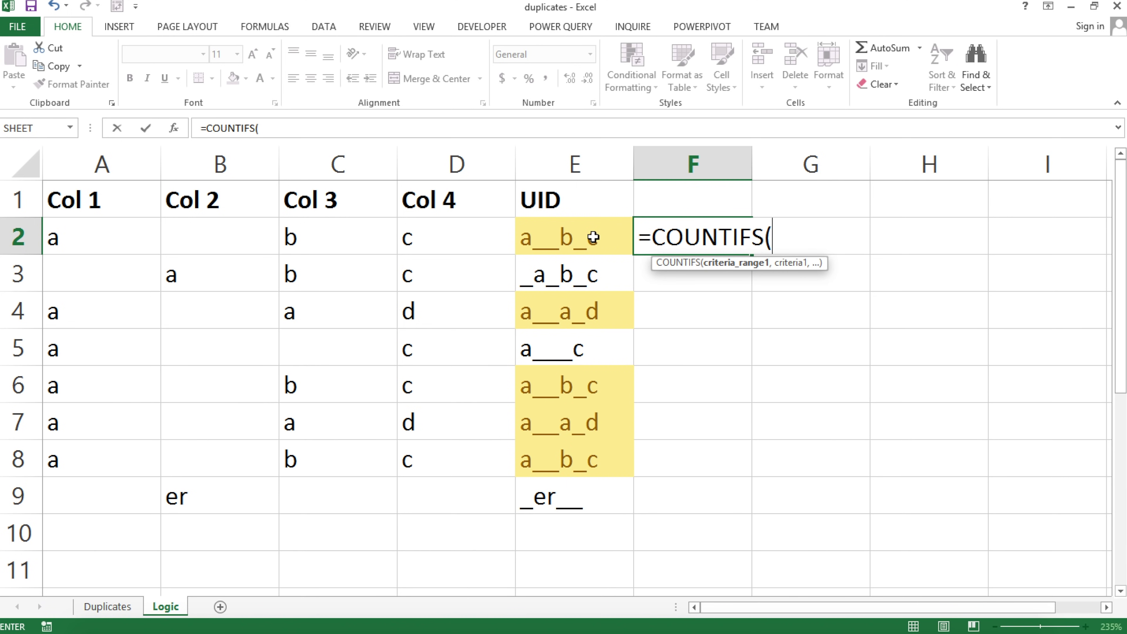
pyautogui.moveTo(582, 237); pyautogui.dragTo(581, 267)
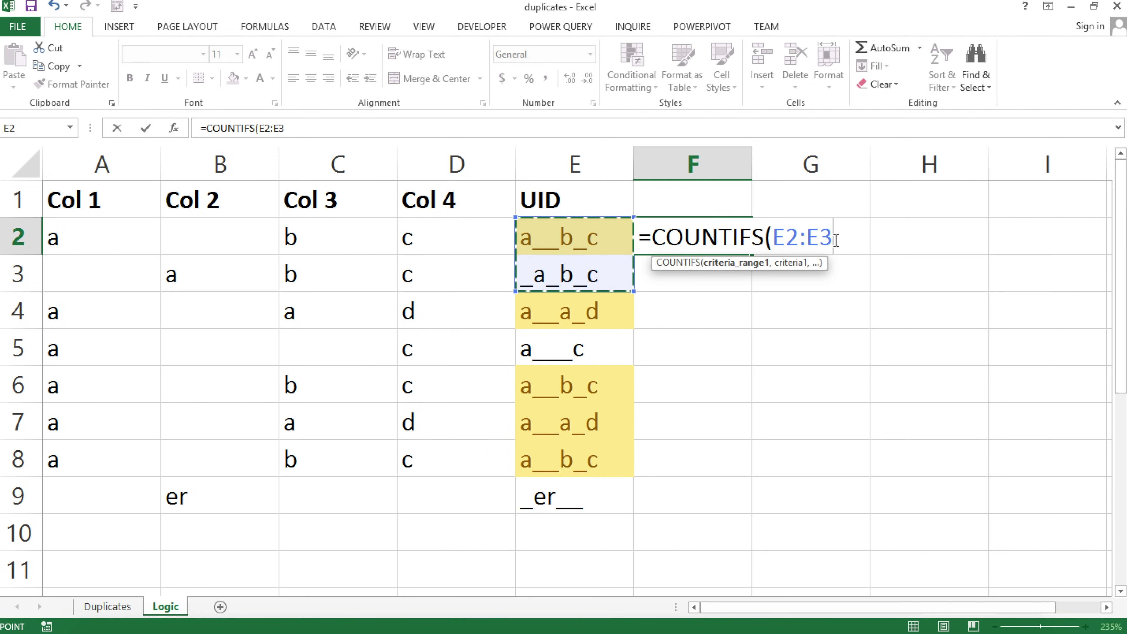
pyautogui.moveTo(835, 238); pyautogui.dragTo(826, 238)
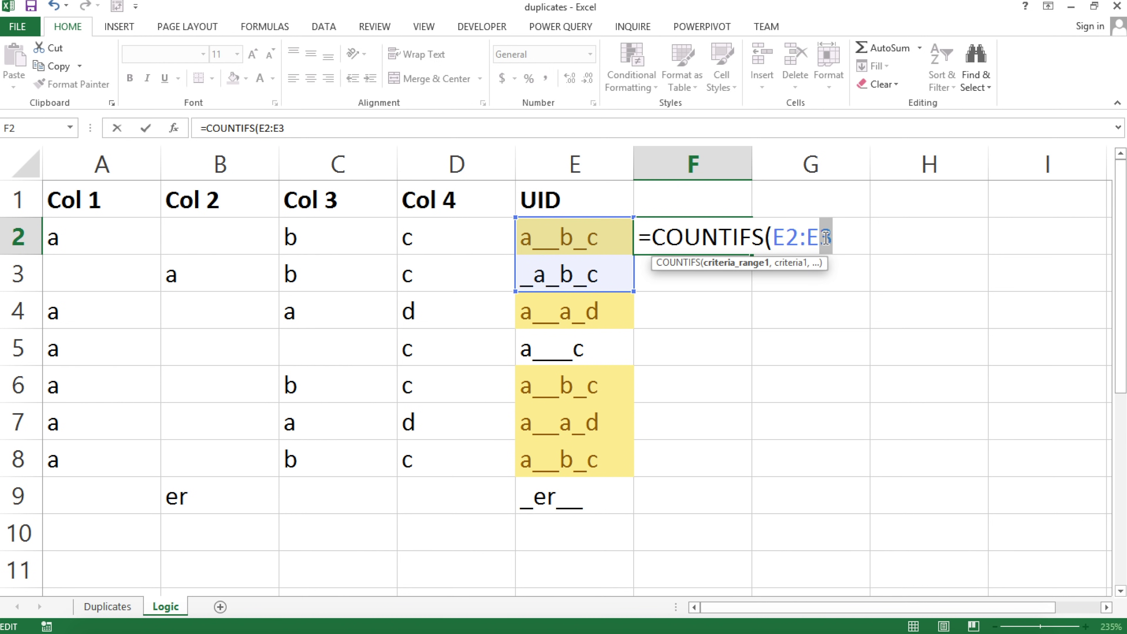
pyautogui.write('2')
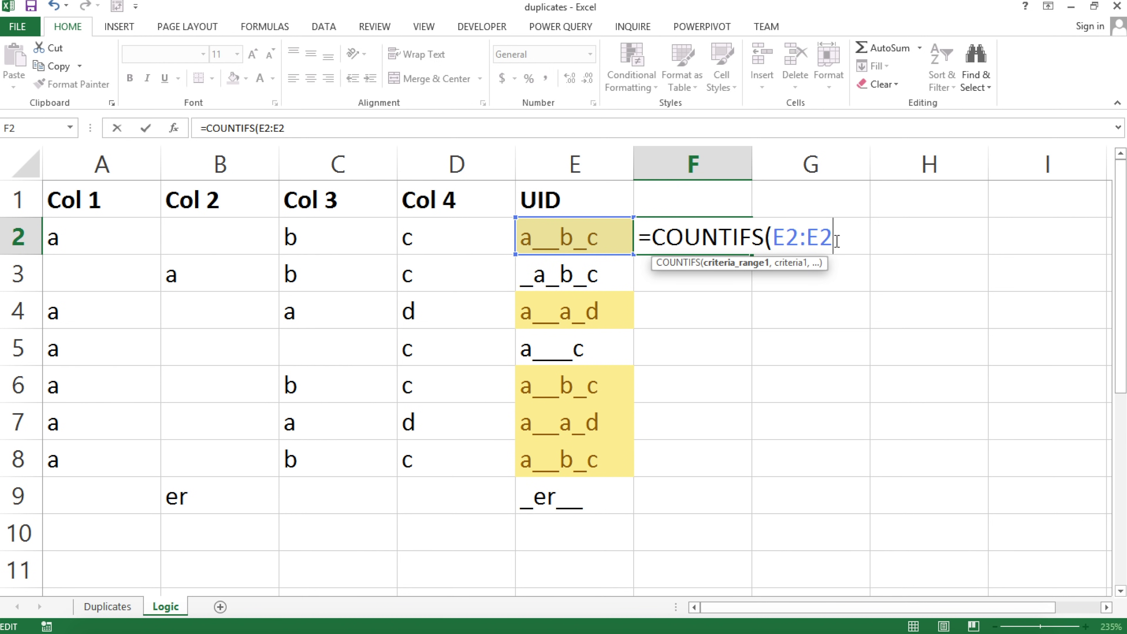
pyautogui.write(',')
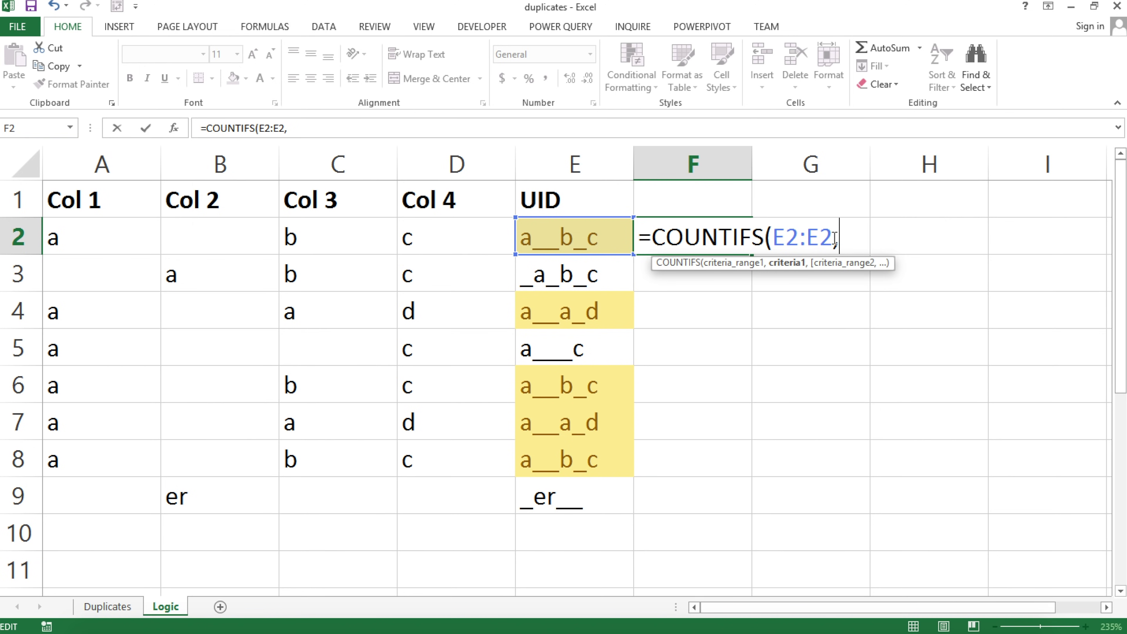
pyautogui.click(584, 237)
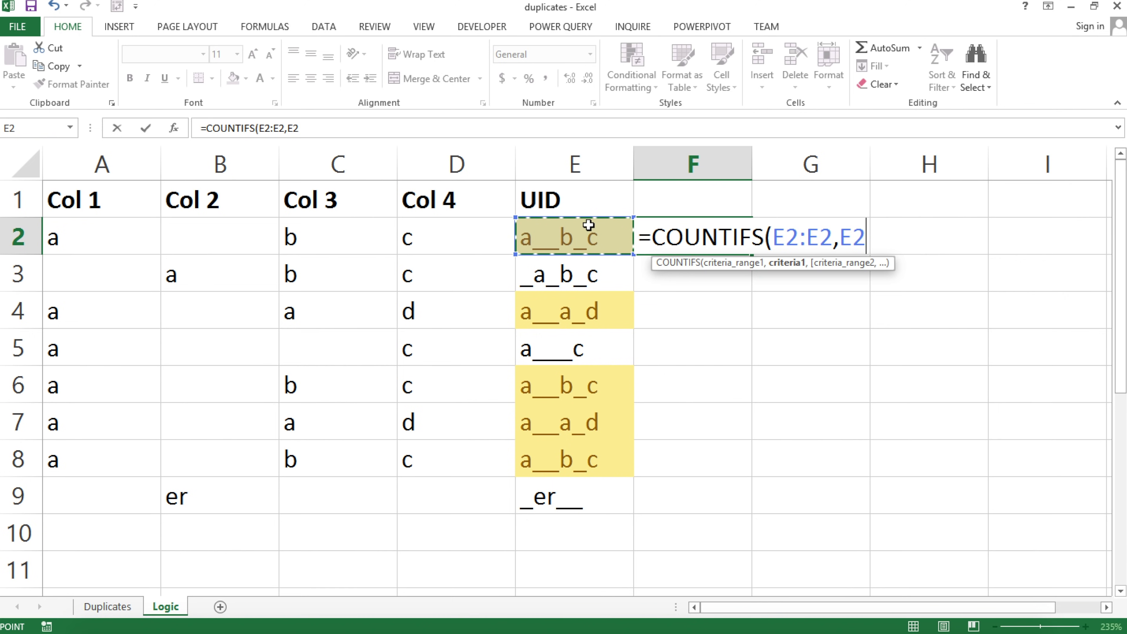
pyautogui.press('Return')
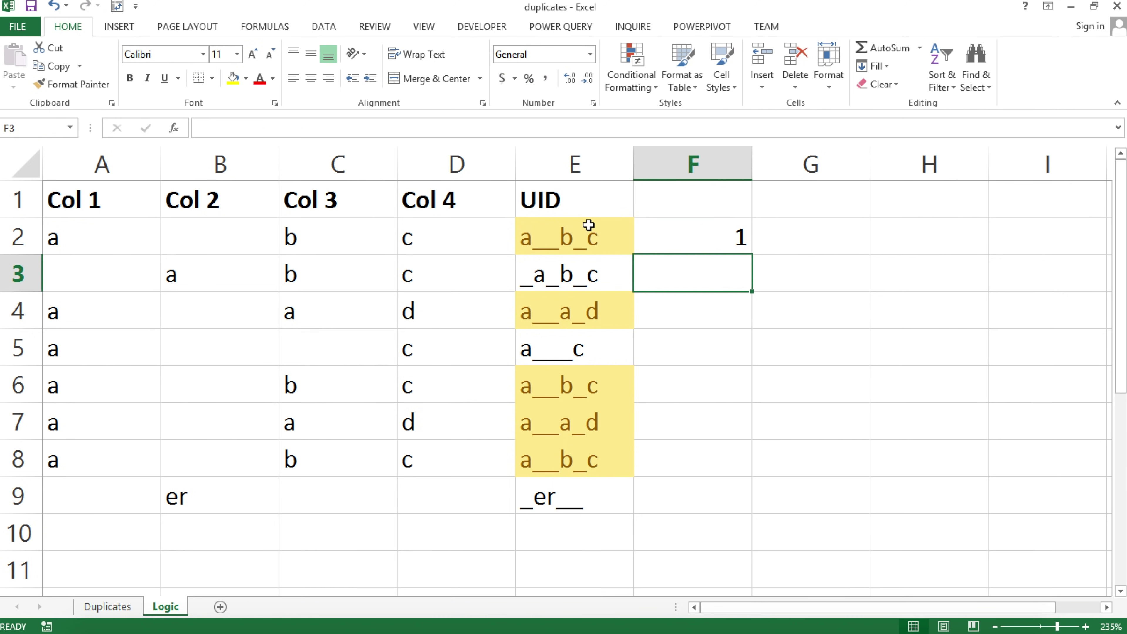
# Anchor the range's start row so F2 reads =COUNTIFS(E$2:E2,E2)
pyautogui.doubleClick(692, 243)
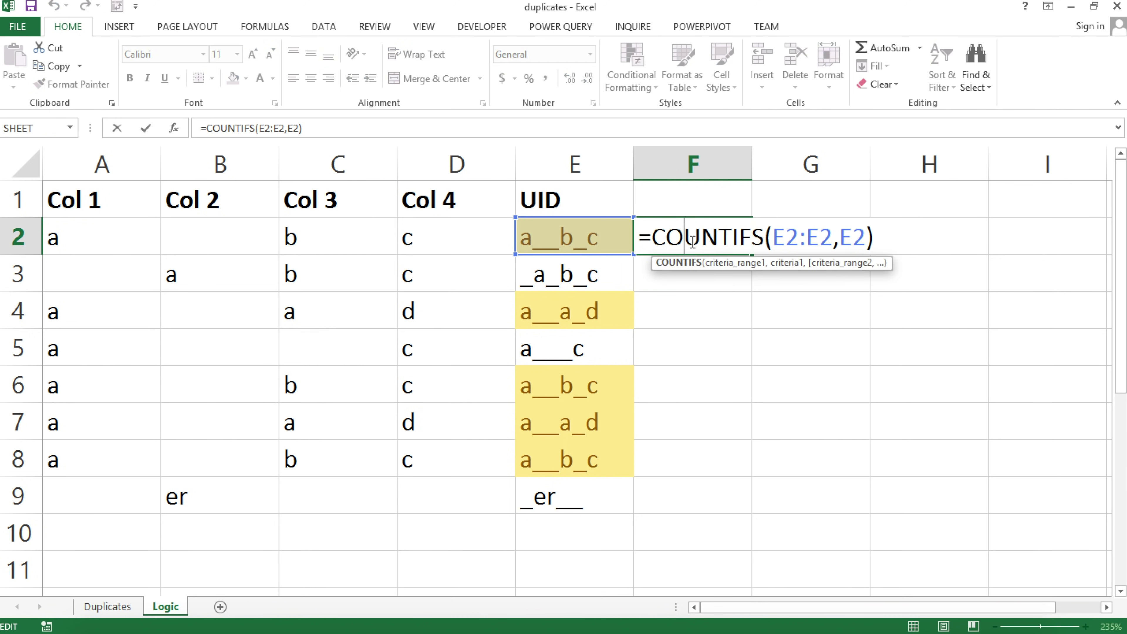
pyautogui.click(779, 238)
pyautogui.click(786, 237)
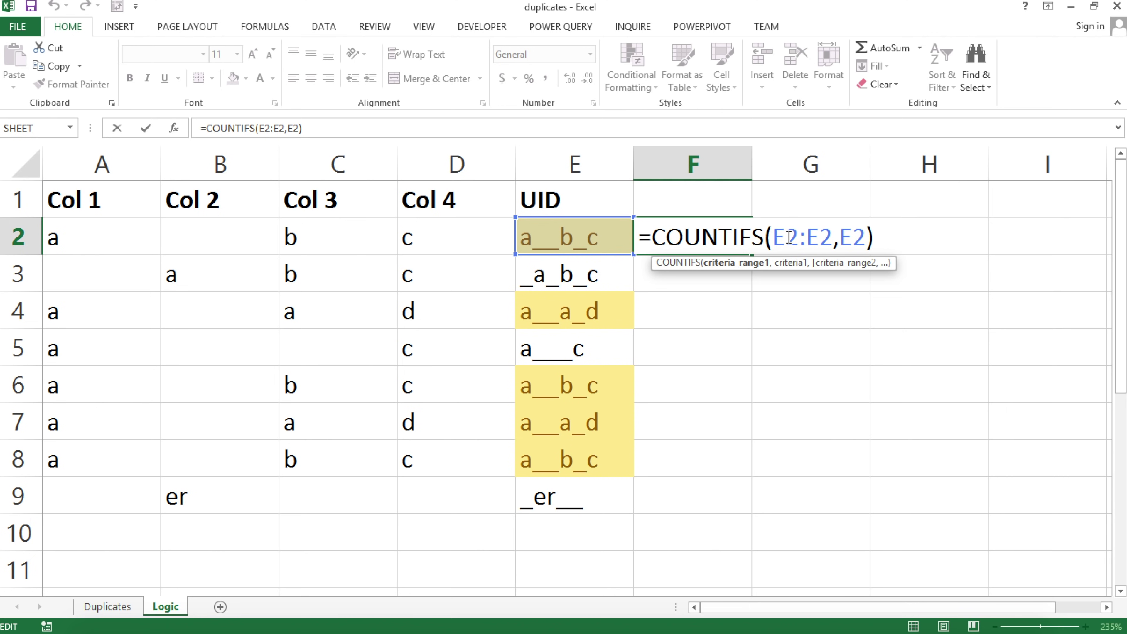
pyautogui.write('$')
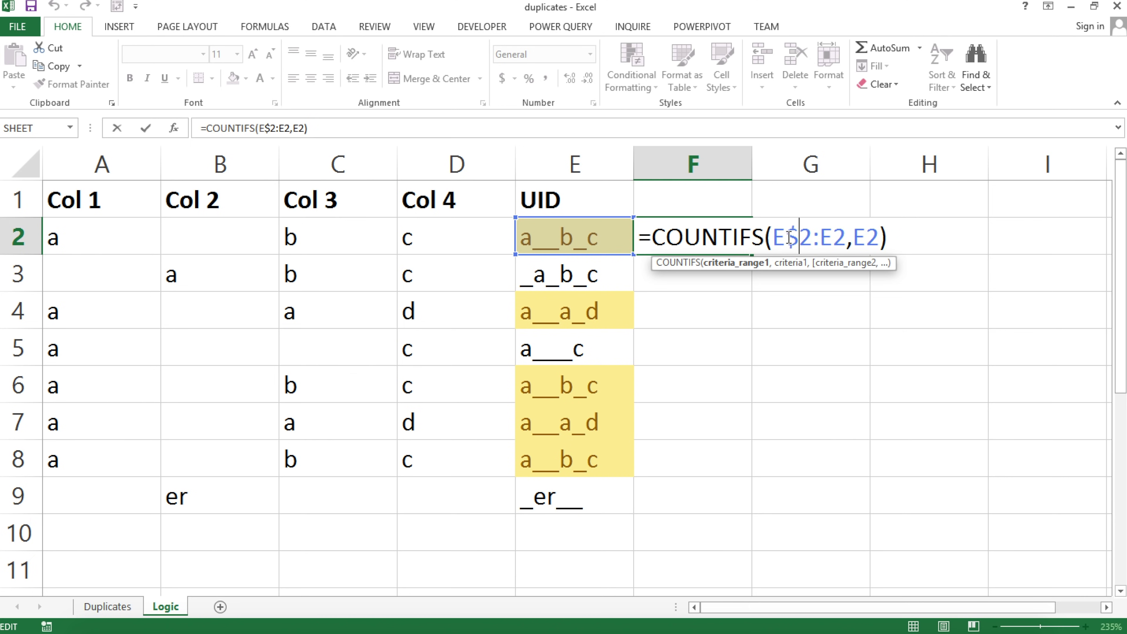
pyautogui.moveTo(811, 242)
pyautogui.mouseDown()
pyautogui.moveTo(789, 238)
pyautogui.moveTo(822, 242)
pyautogui.mouseUp()
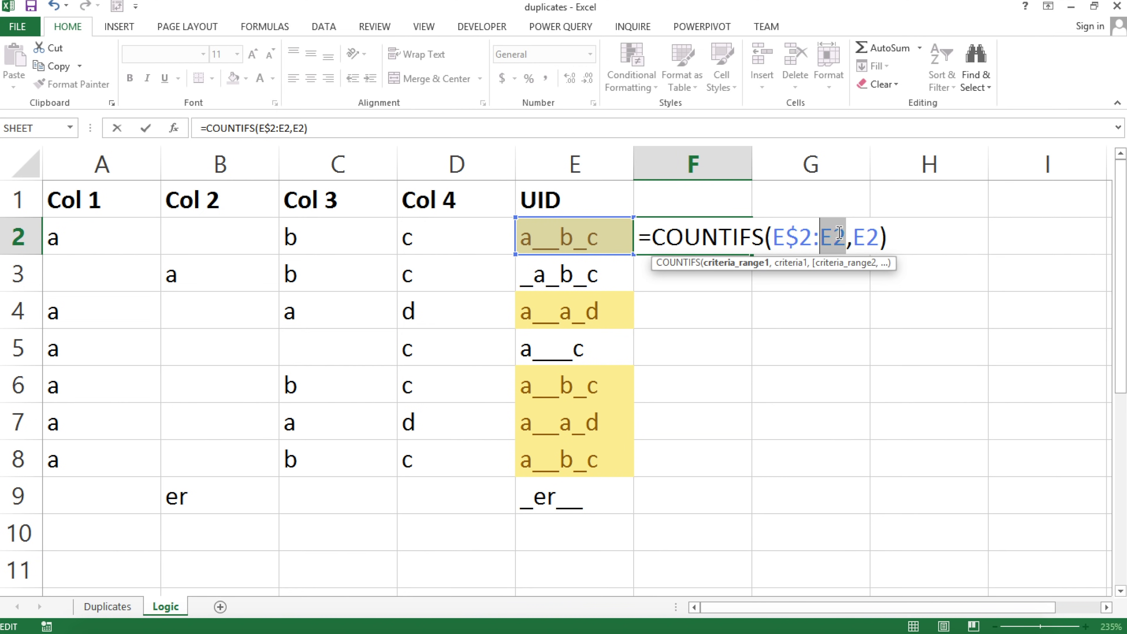
pyautogui.click(887, 238)
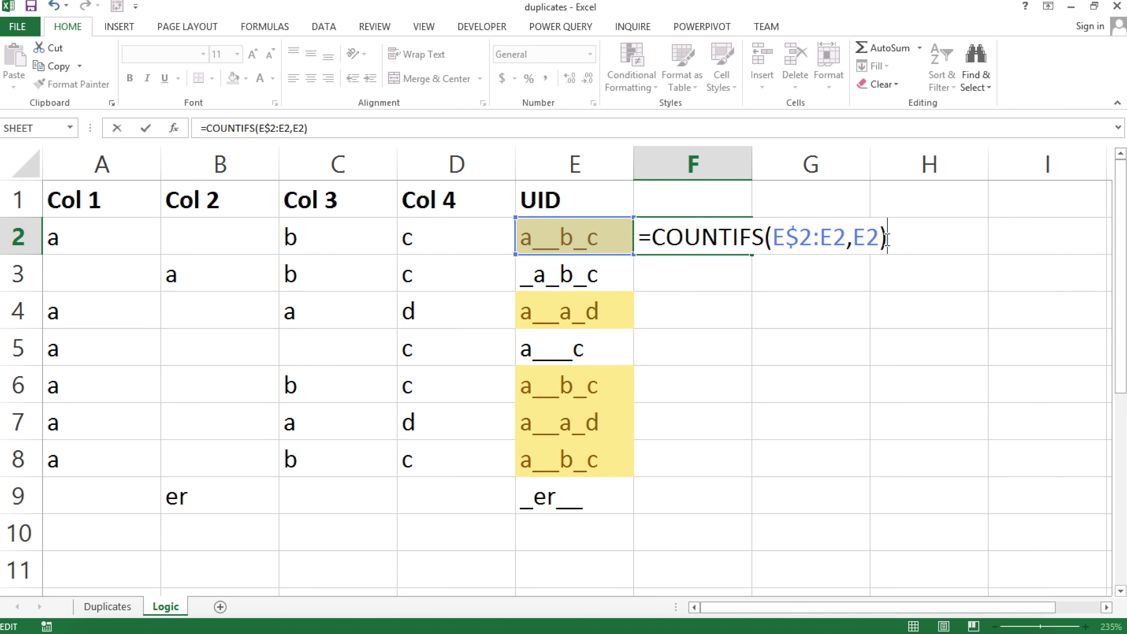
pyautogui.press('Return')
pyautogui.click(738, 236)
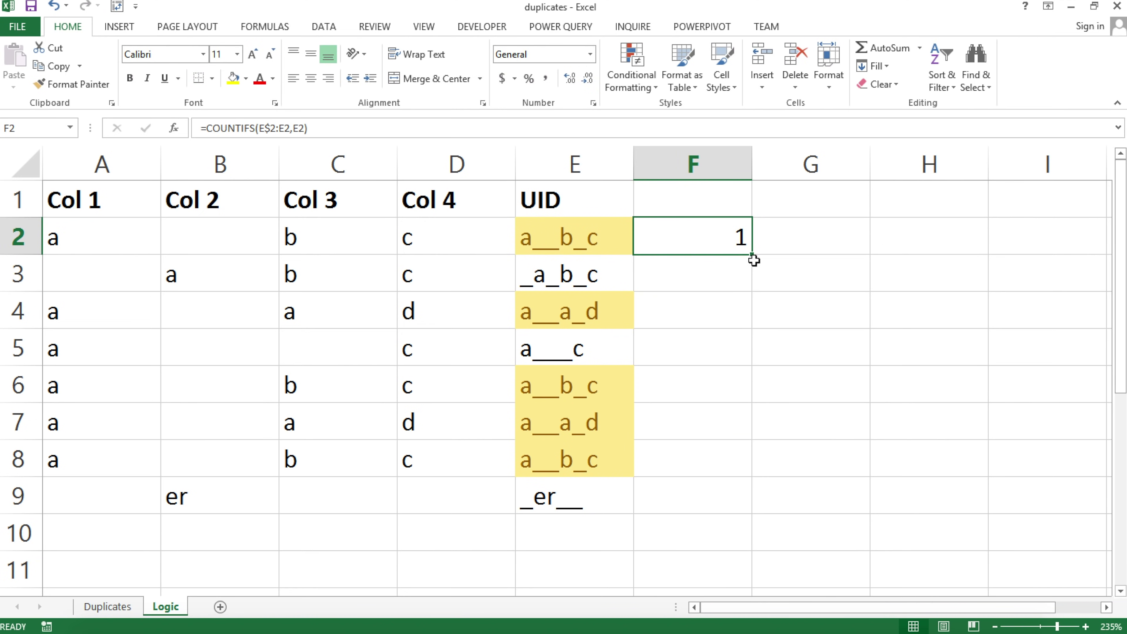
# Fill the running count down to F9 and inspect F2's formula
pyautogui.doubleClick(755, 256)
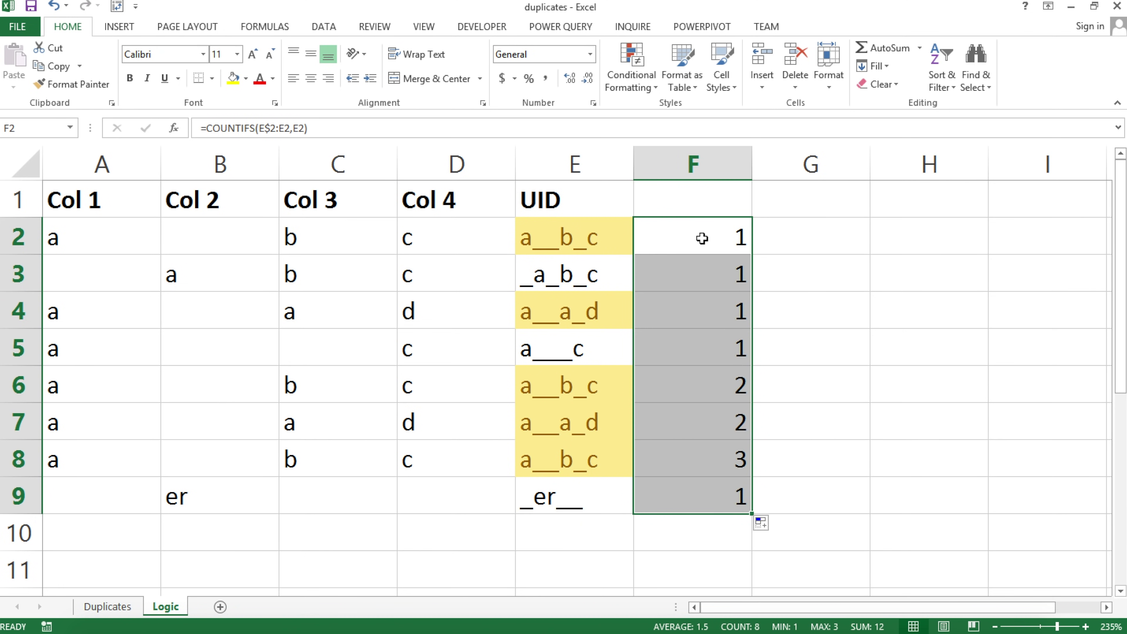
pyautogui.click(701, 239)
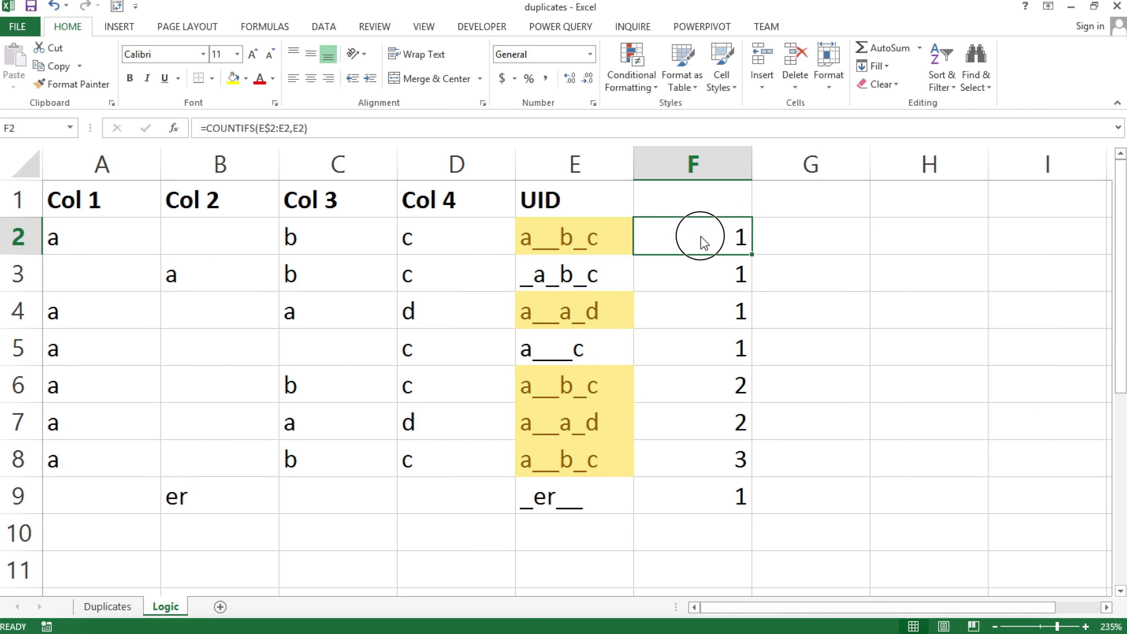
pyautogui.doubleClick(702, 238)
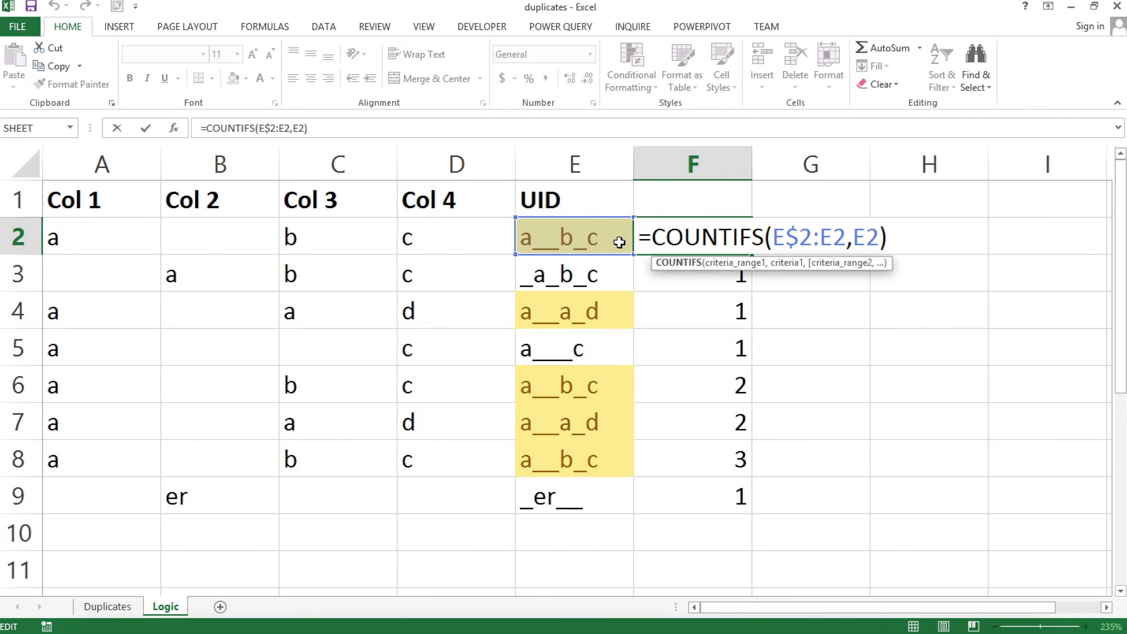
pyautogui.click(693, 241)
pyautogui.doubleClick(707, 242)
pyautogui.press('Escape')
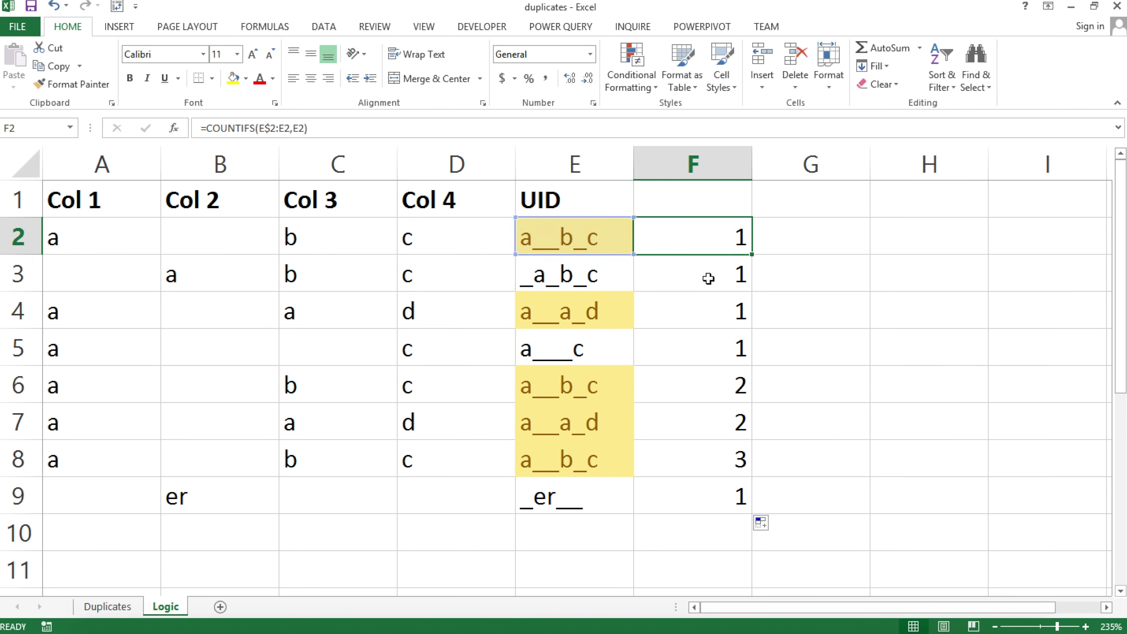
# Inspect the formulas in F3, F4, F6 and F8 to see their expanding ranges
pyautogui.doubleClick(710, 278)
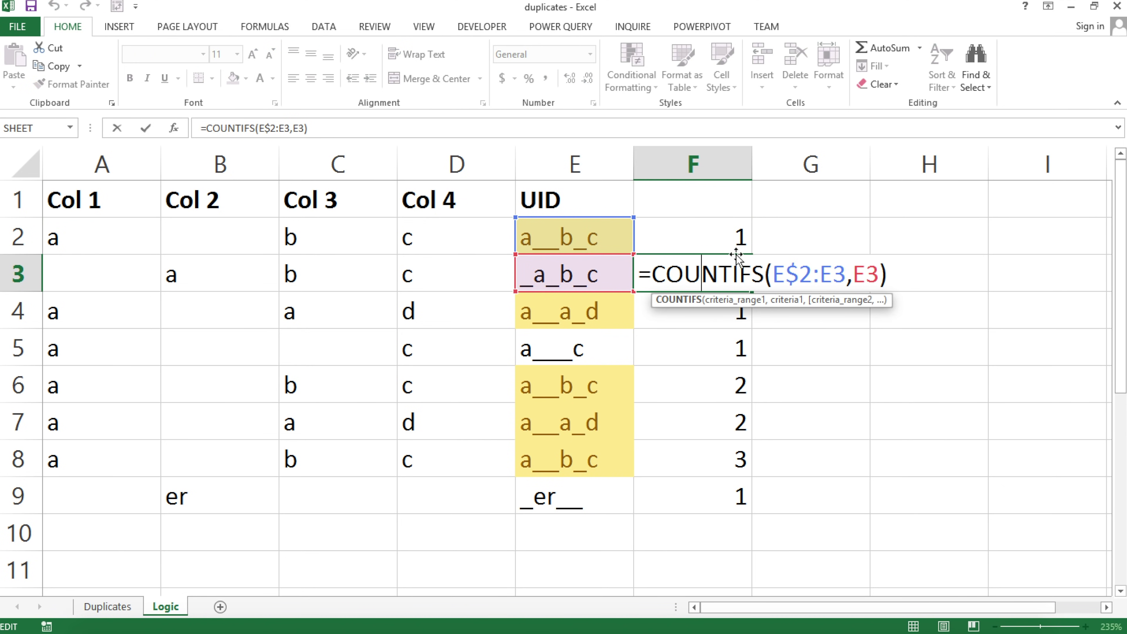
pyautogui.press('Escape')
pyautogui.doubleClick(722, 317)
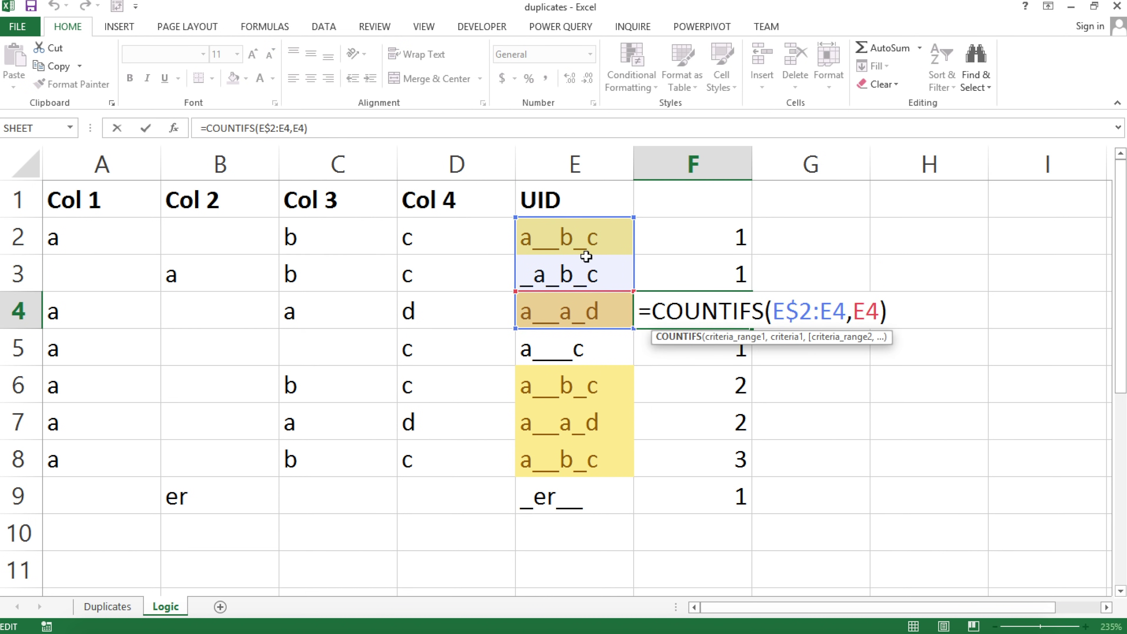
pyautogui.press('Escape')
pyautogui.click(701, 386)
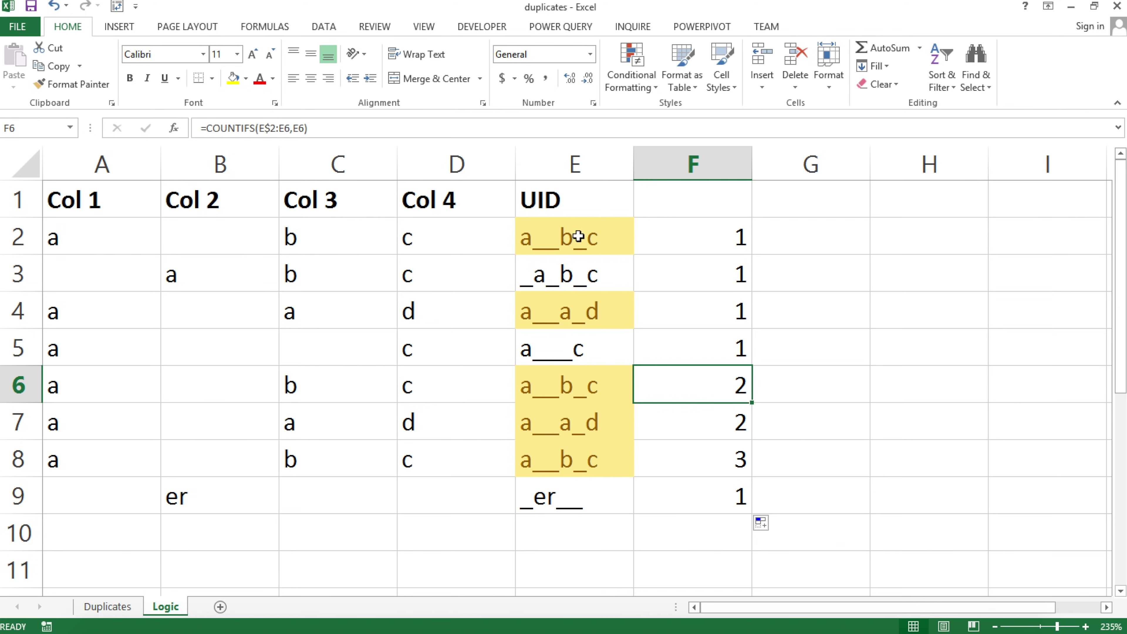
pyautogui.doubleClick(681, 387)
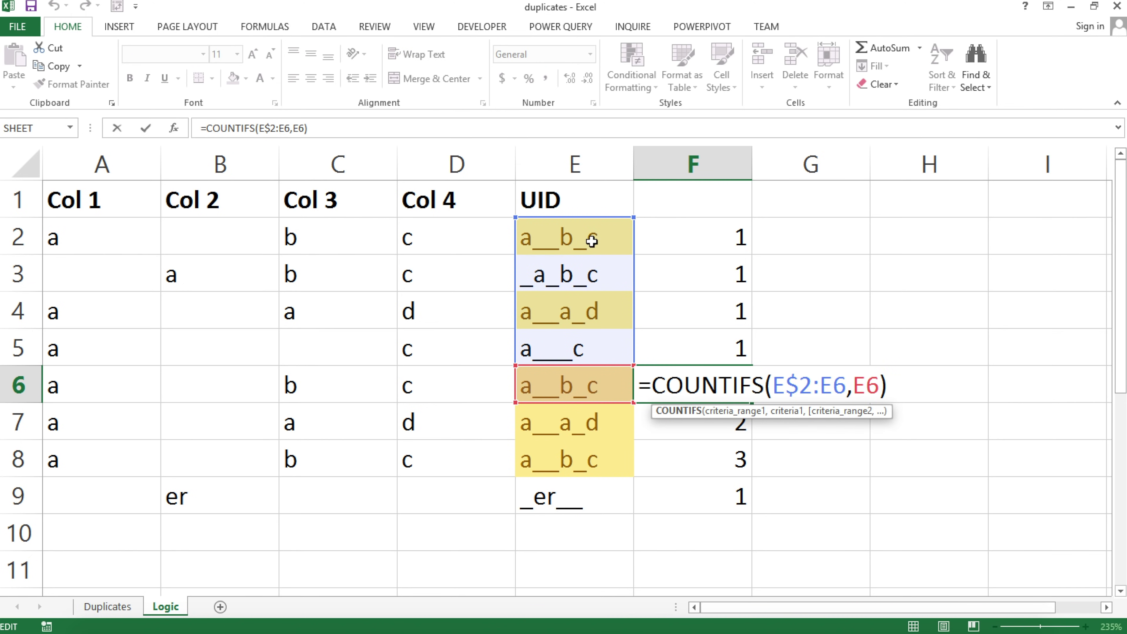
pyautogui.hotkey('ctrl', 'Return')
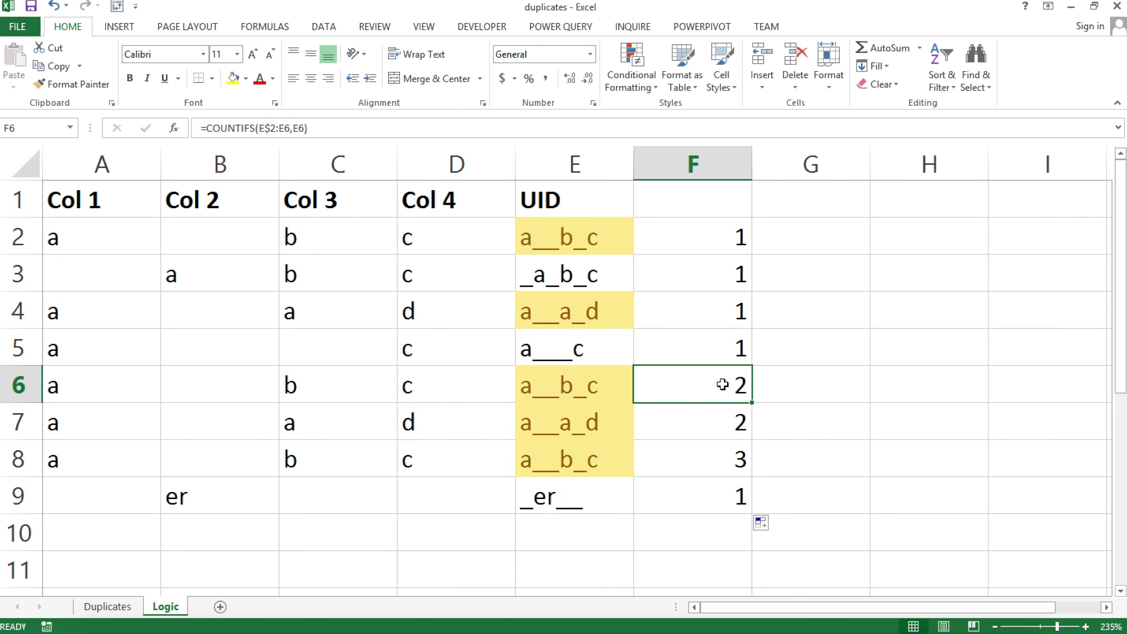
pyautogui.doubleClick(711, 457)
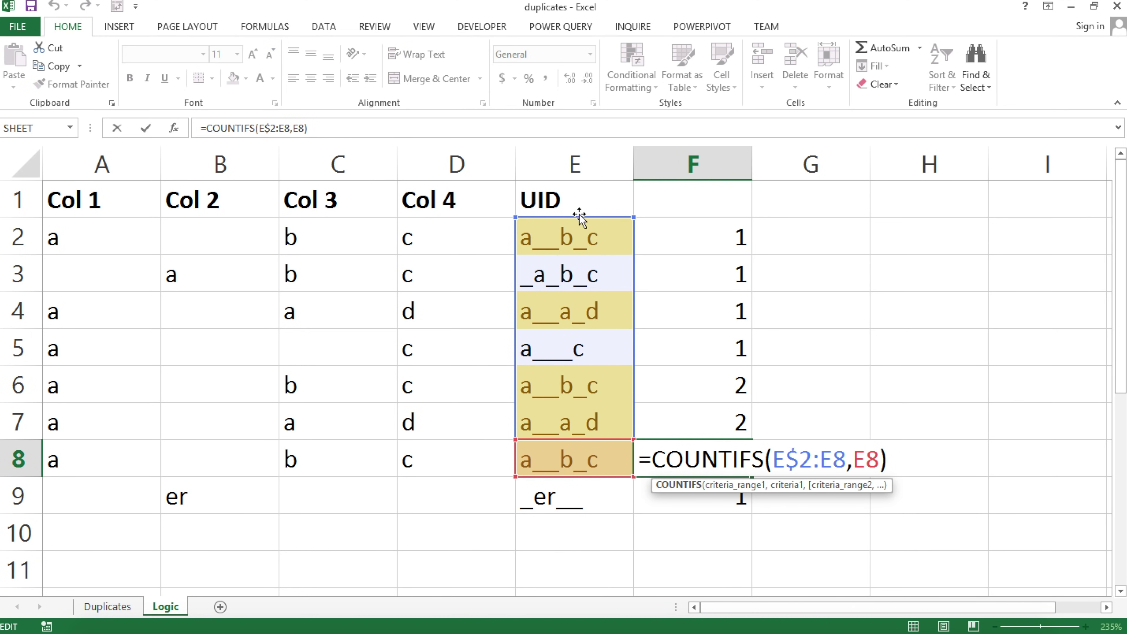
pyautogui.hotkey('ctrl', 'Return')
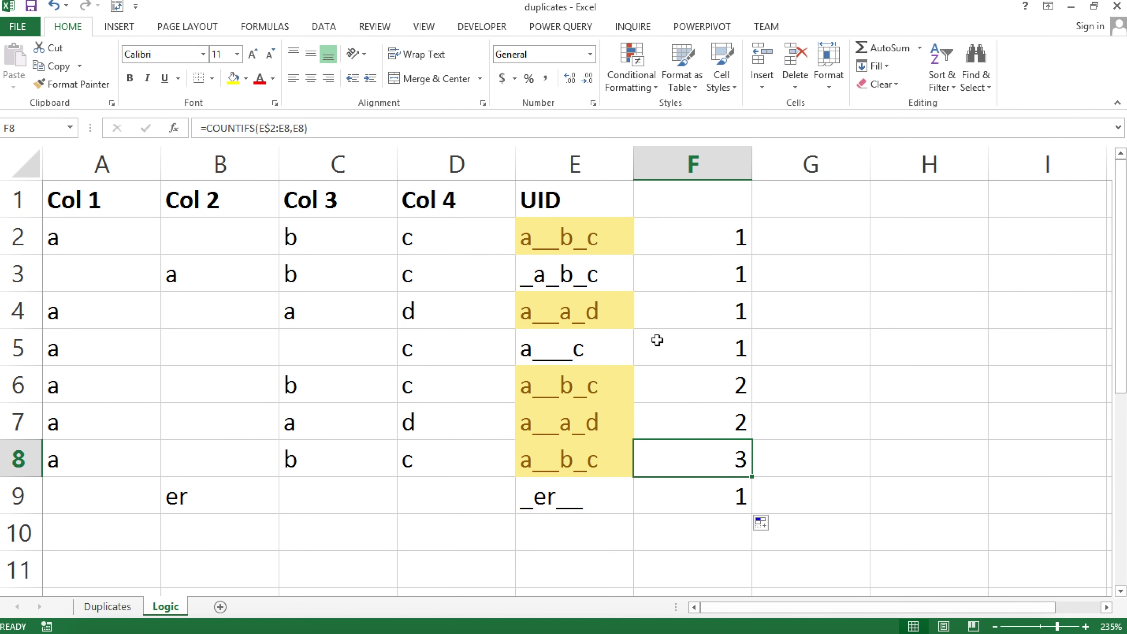
pyautogui.click(674, 243)
# Append >1 to F2's running count, fill it to F9, and check F6–F8
pyautogui.doubleClick(673, 243)
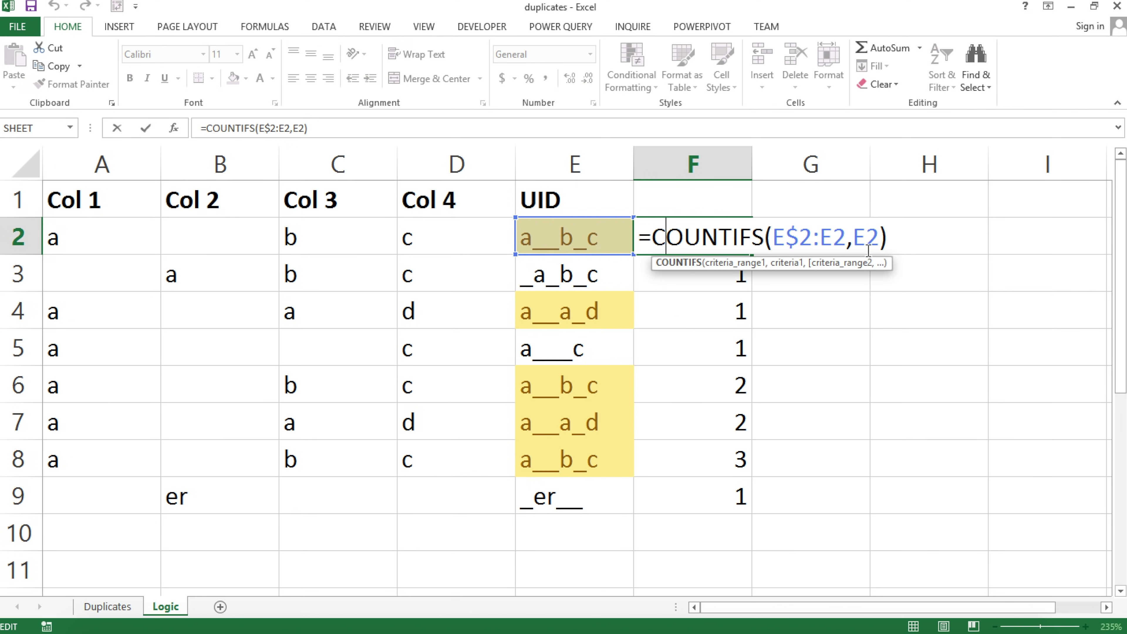
pyautogui.click(910, 246)
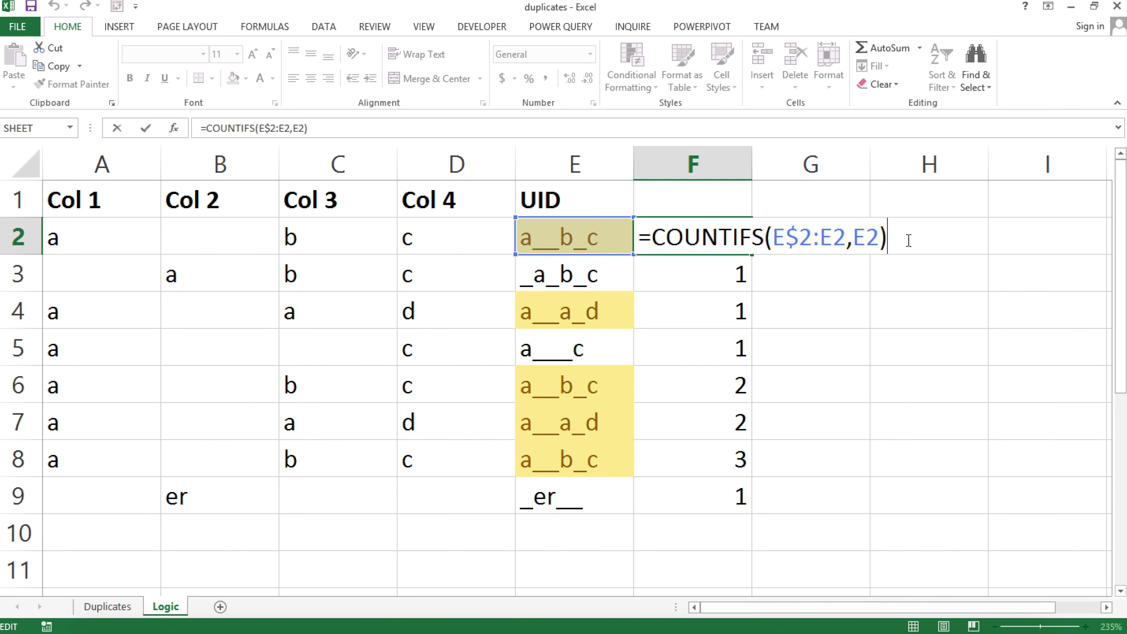
pyautogui.write('>1')
pyautogui.press('Return')
pyautogui.click(687, 238)
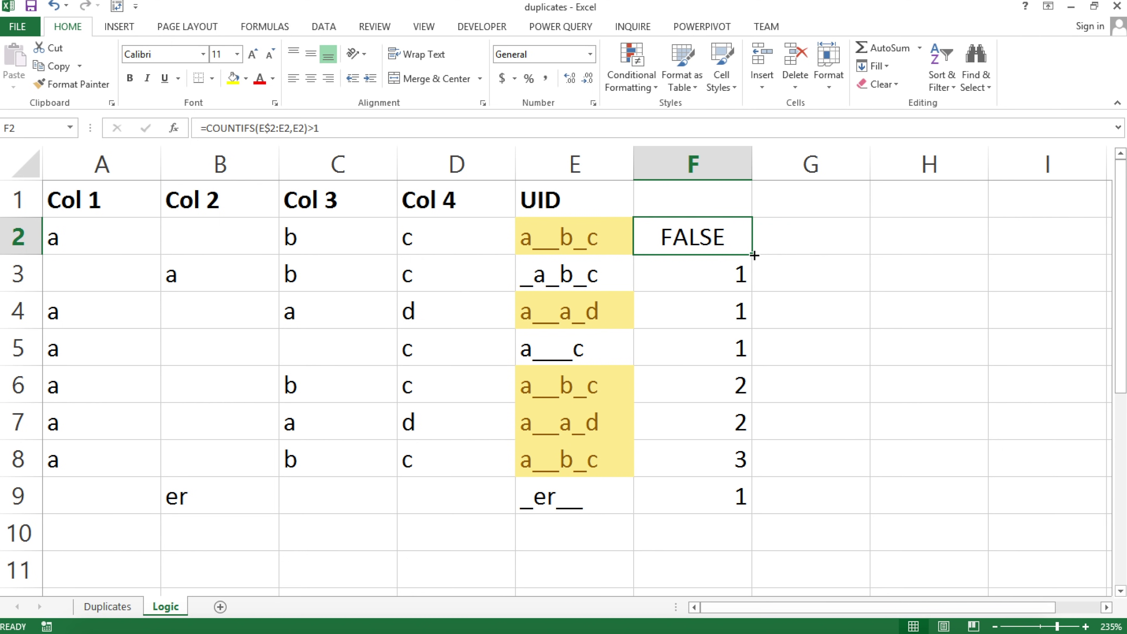
pyautogui.doubleClick(754, 255)
pyautogui.click(696, 382)
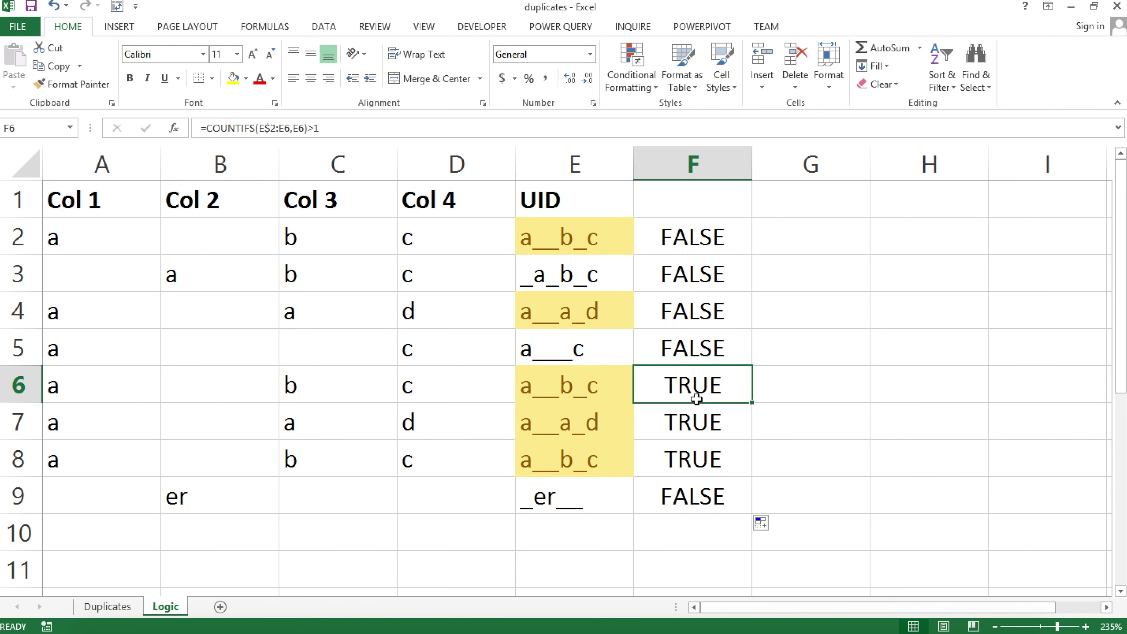
pyautogui.click(695, 425)
pyautogui.click(692, 457)
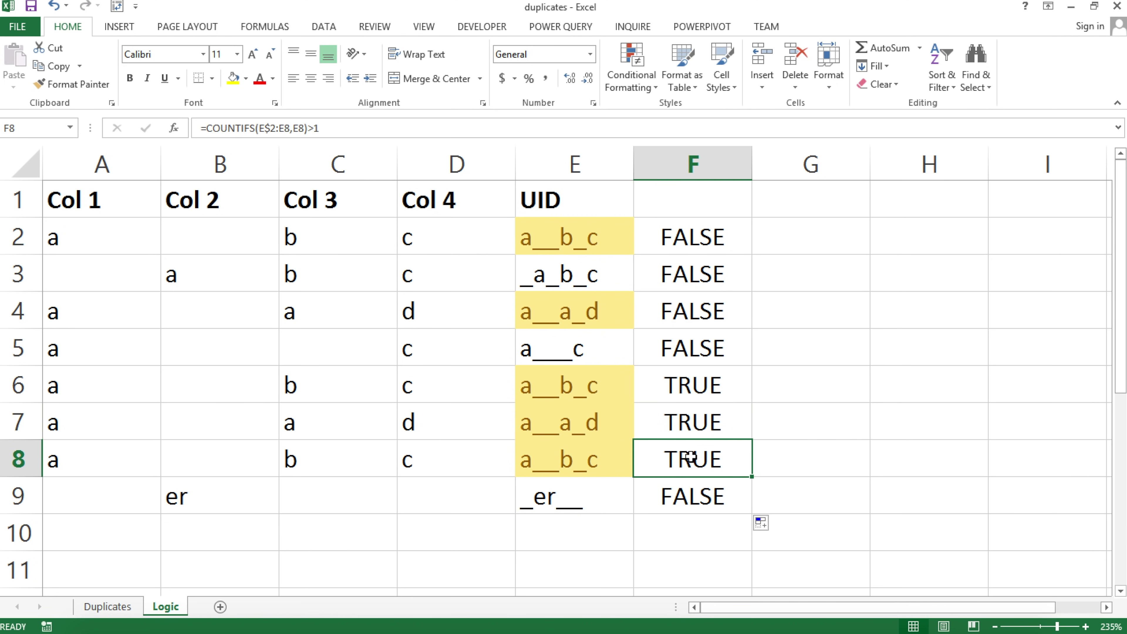
# Lock column E to make =COUNTIFS($E$2:$E2,$E2)>1 and refill it down to F9
pyautogui.doubleClick(692, 236)
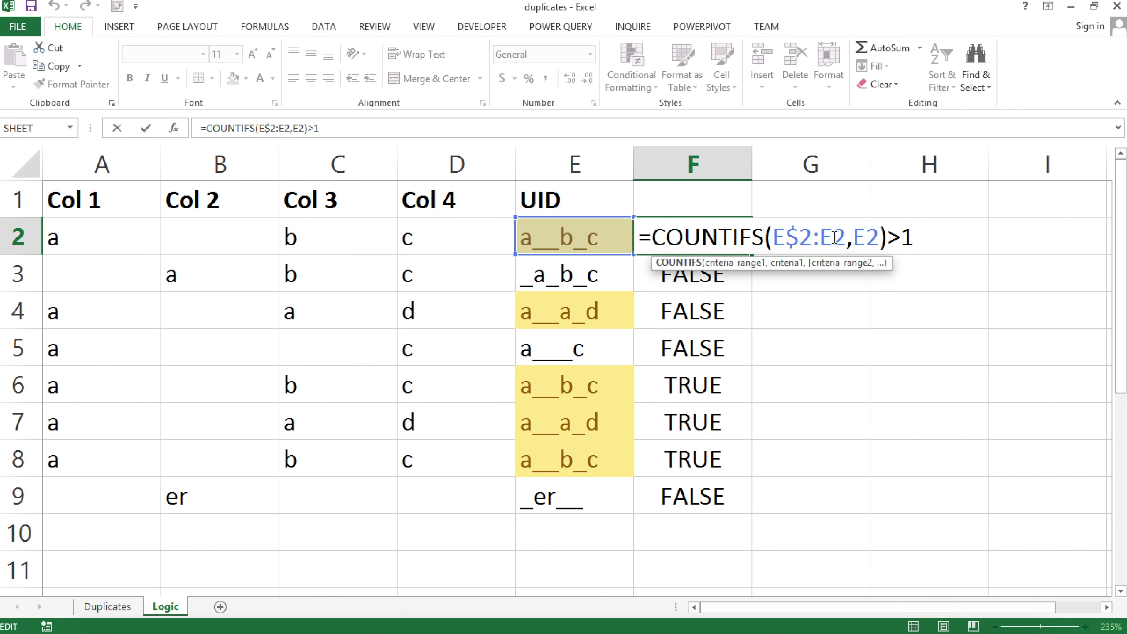
pyautogui.click(779, 238)
pyautogui.write('$')
pyautogui.press('Right')
pyautogui.press('Right')
pyautogui.press('Right')
pyautogui.press('Right')
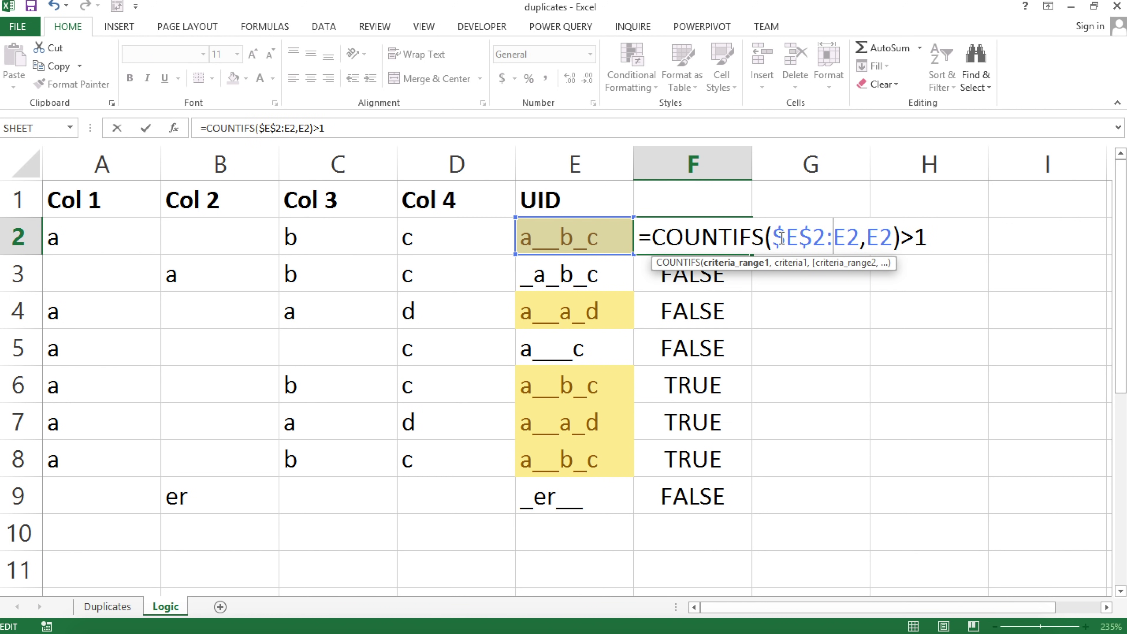
pyautogui.write('$')
pyautogui.press('Right')
pyautogui.press('Right')
pyautogui.press('Right')
pyautogui.write('$')
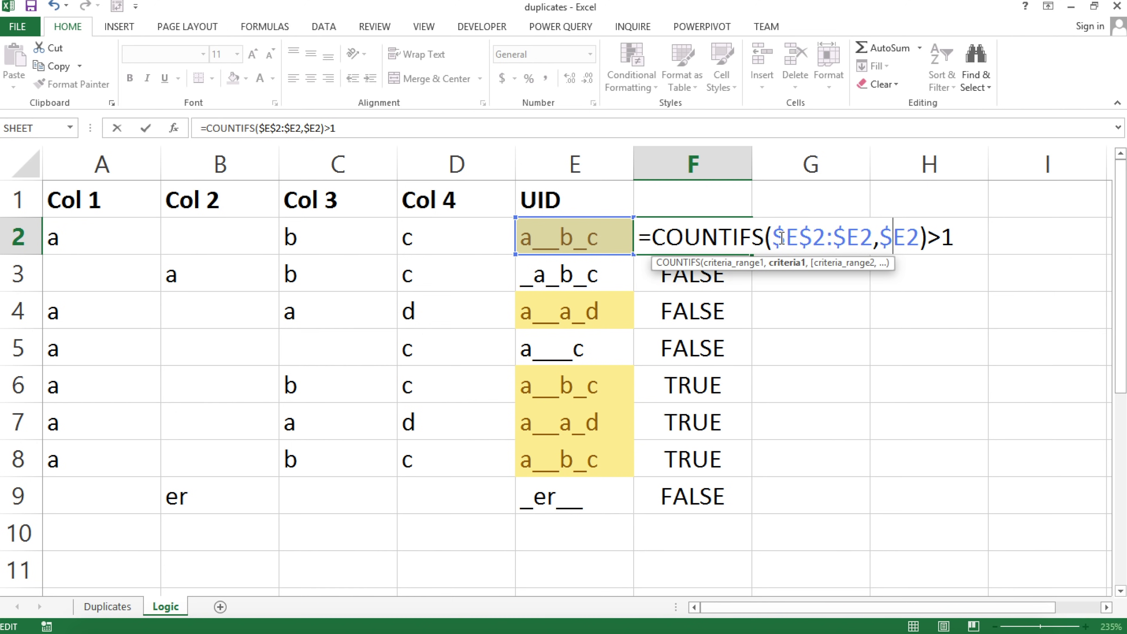
pyautogui.press('Return')
pyautogui.click(717, 231)
pyautogui.doubleClick(751, 256)
# Copy F2's formula text without changing the cell
pyautogui.click(706, 235)
pyautogui.doubleClick(706, 235)
pyautogui.moveTo(639, 235); pyautogui.dragTo(1058, 242)
pyautogui.hotkey('ctrl', 'c')
pyautogui.press('Escape')
# Select A2:E9 and start a new formula rule =COUNTIFS($E$2:$E2,$E2)>1
pyautogui.moveTo(114, 234); pyautogui.dragTo(554, 509)
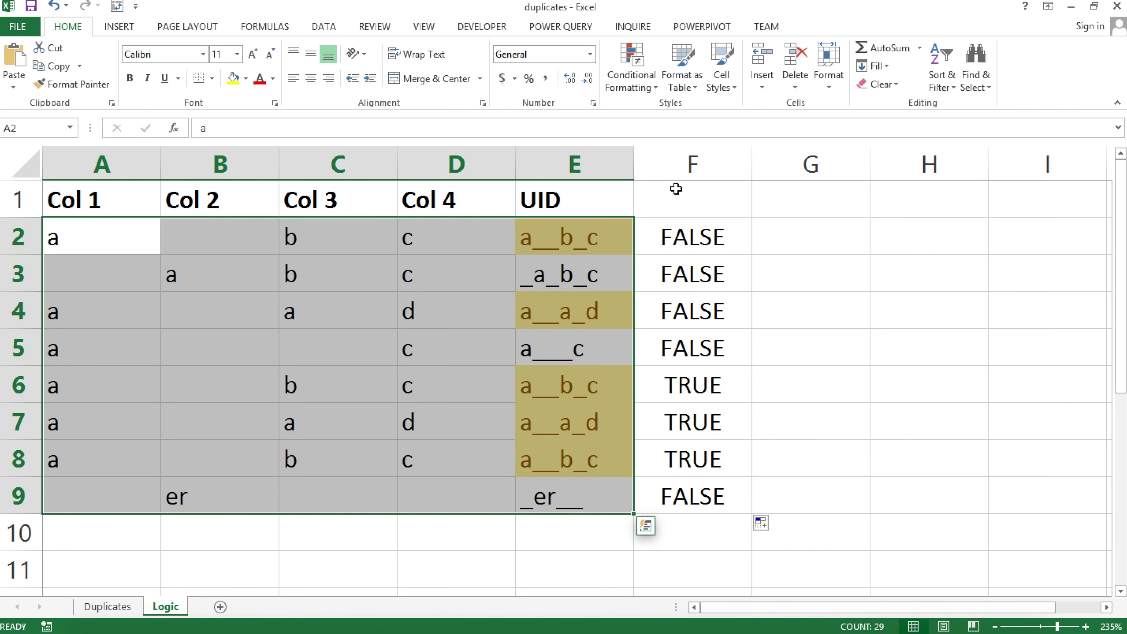
pyautogui.click(641, 82)
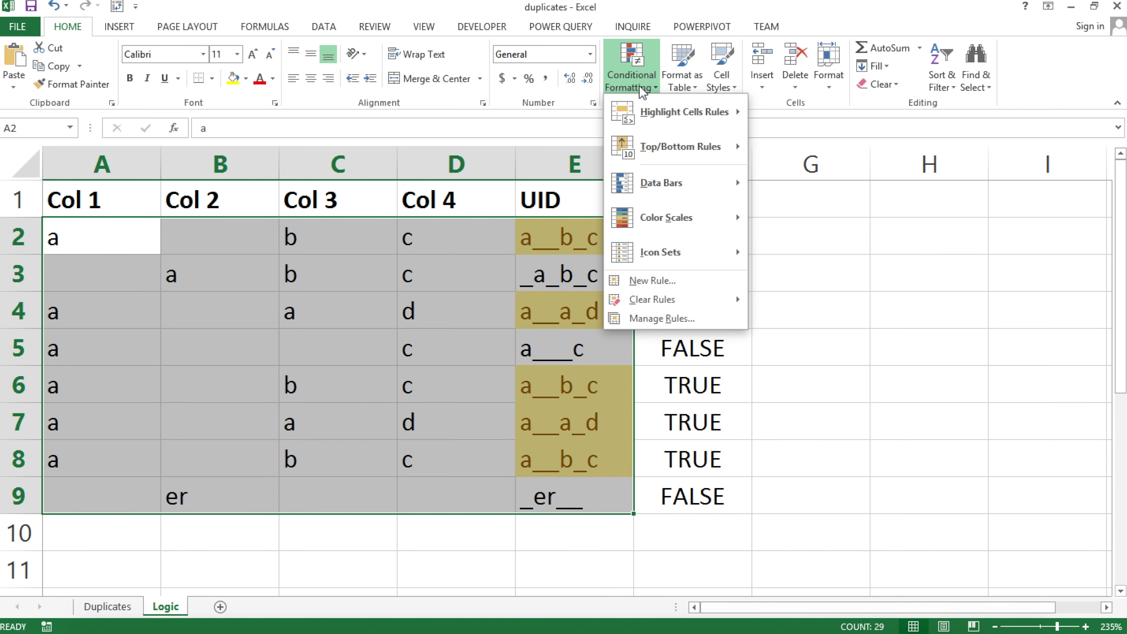
pyautogui.click(663, 282)
pyautogui.click(655, 294)
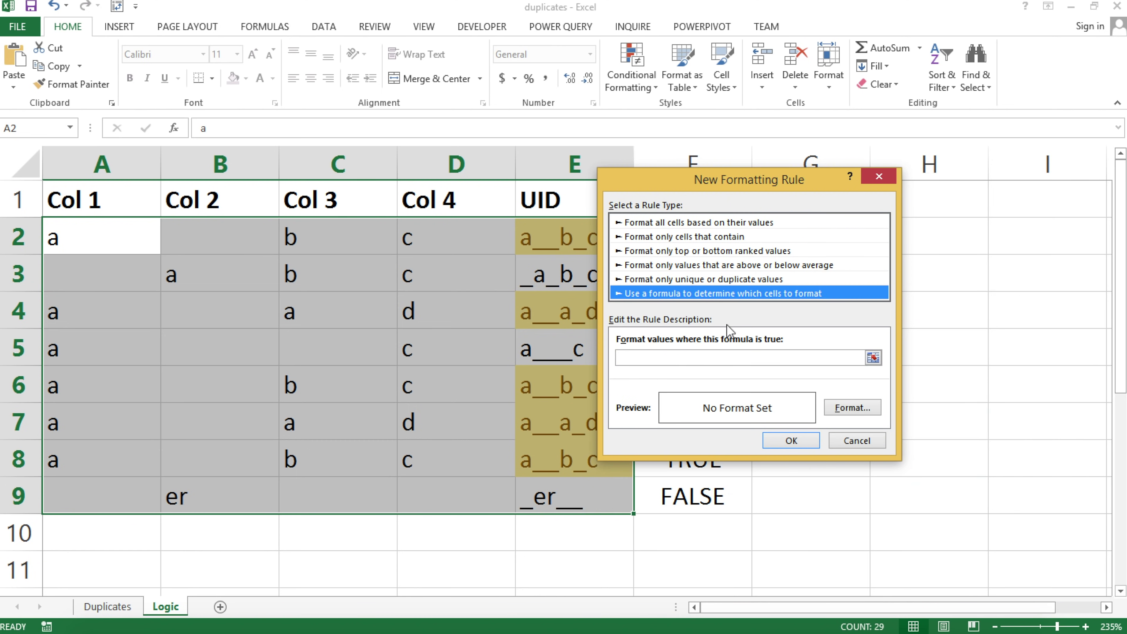
pyautogui.click(707, 358)
pyautogui.hotkey('ctrl', 'v')
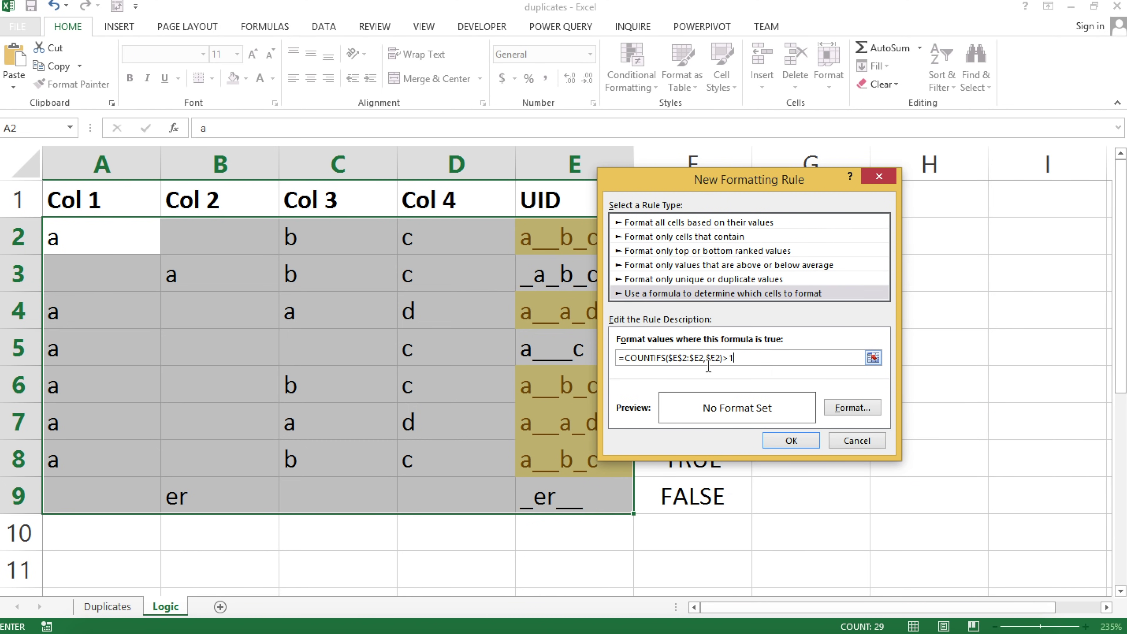
# Give the rule a blue fill, apply it, then go to the Duplicates sheet
pyautogui.click(855, 404)
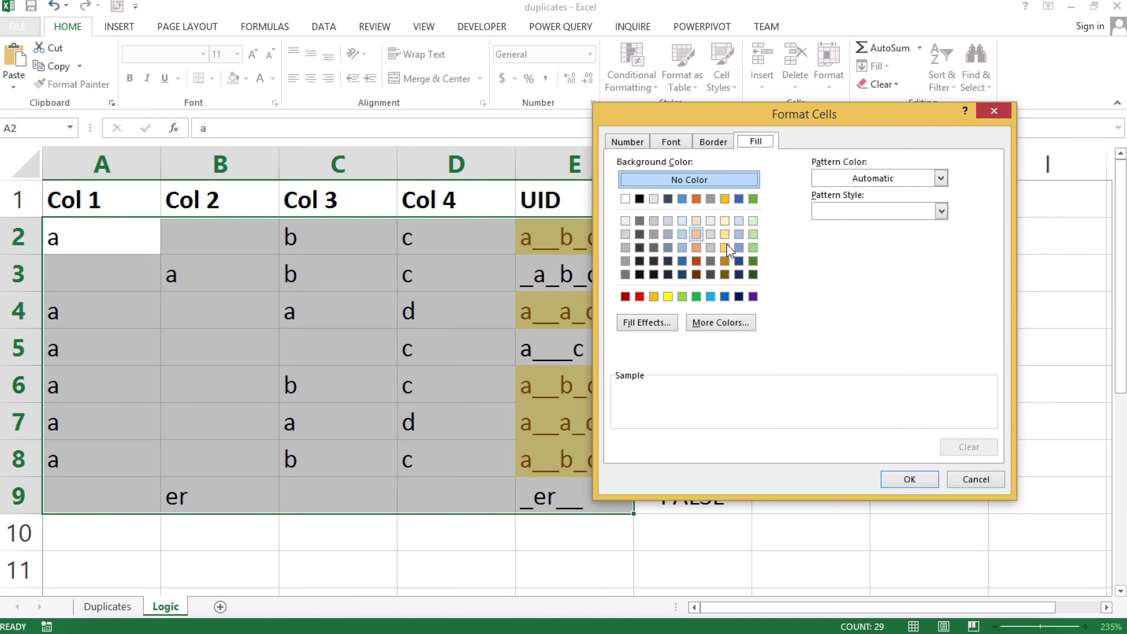
pyautogui.click(739, 247)
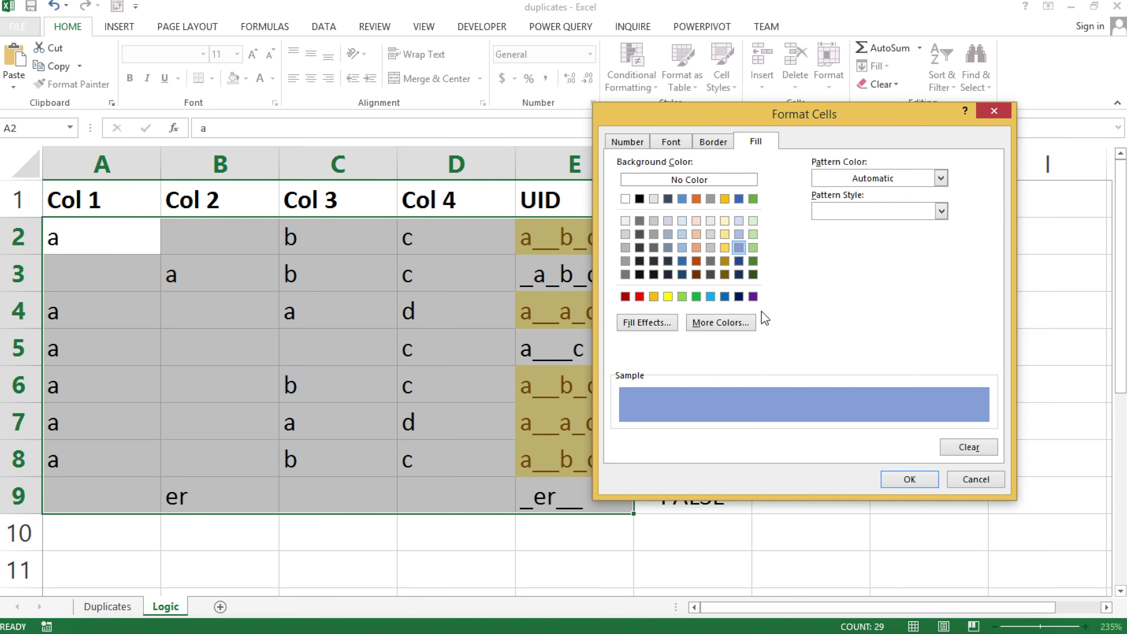
pyautogui.click(909, 474)
pyautogui.click(786, 439)
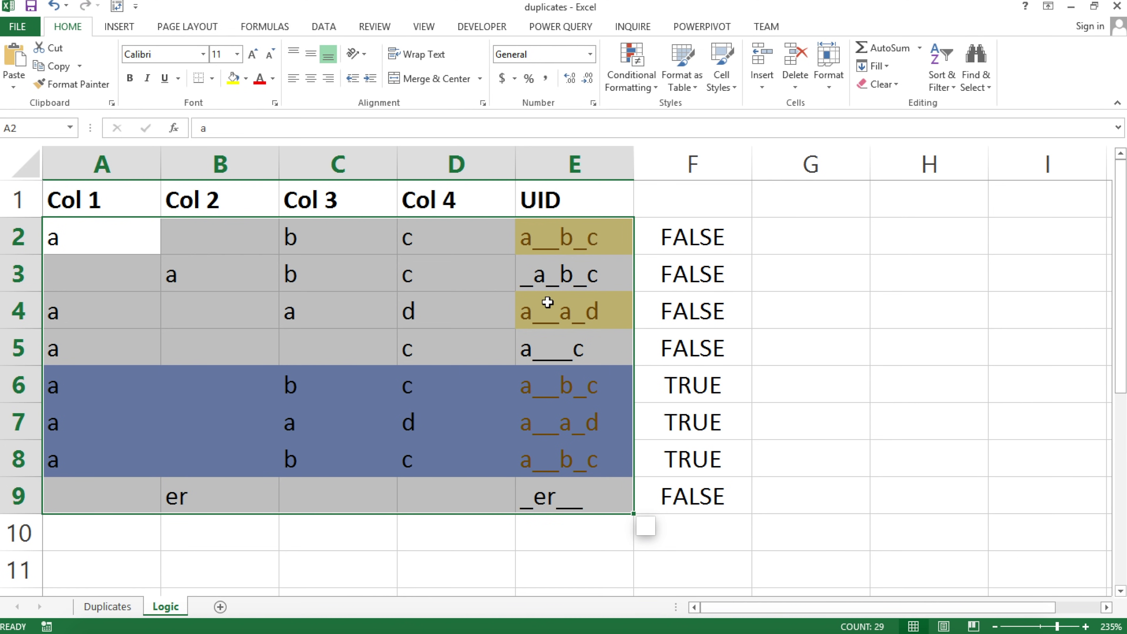
pyautogui.click(550, 311)
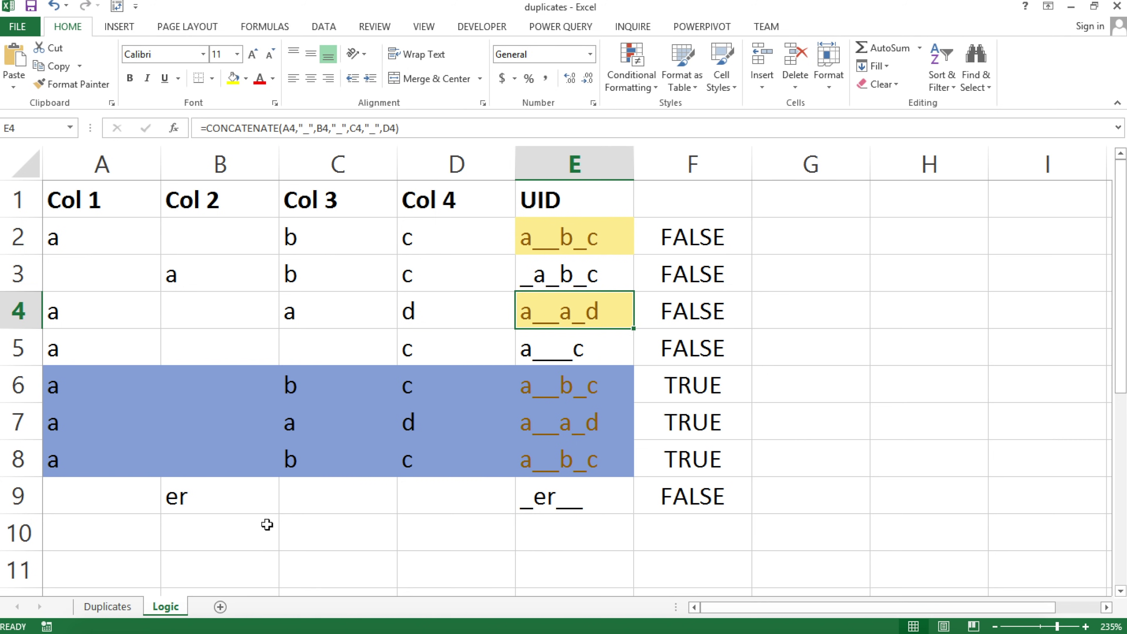
pyautogui.click(119, 612)
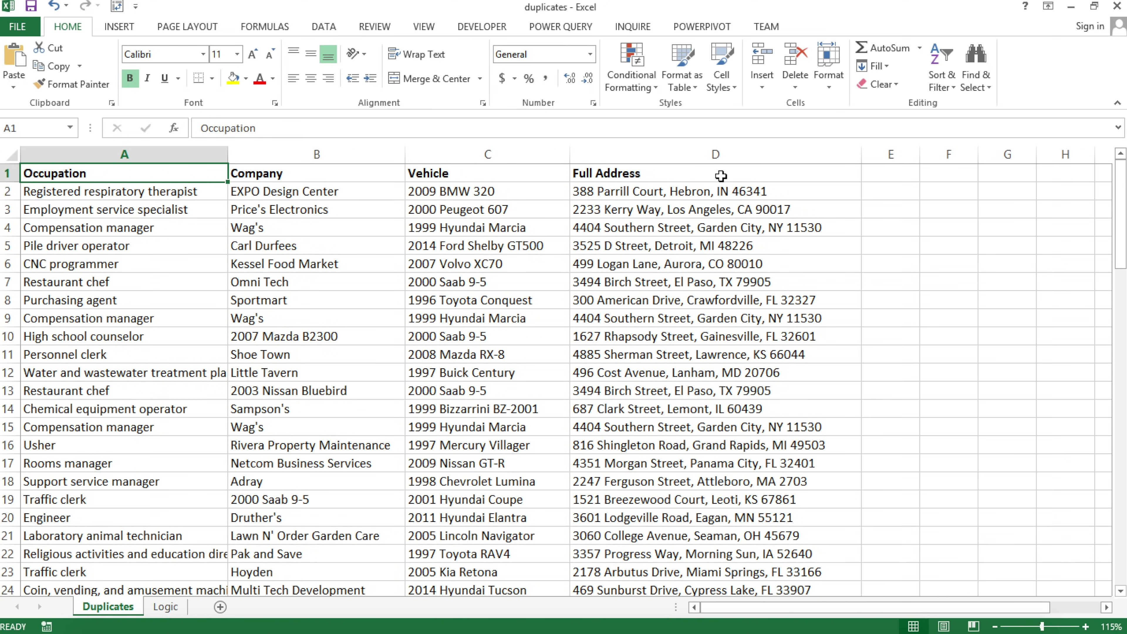
# Add the header 'UID' in cell E1
pyautogui.keyDown('ctrl'); pyautogui.scroll(-1, 722, 176); pyautogui.keyUp('ctrl')
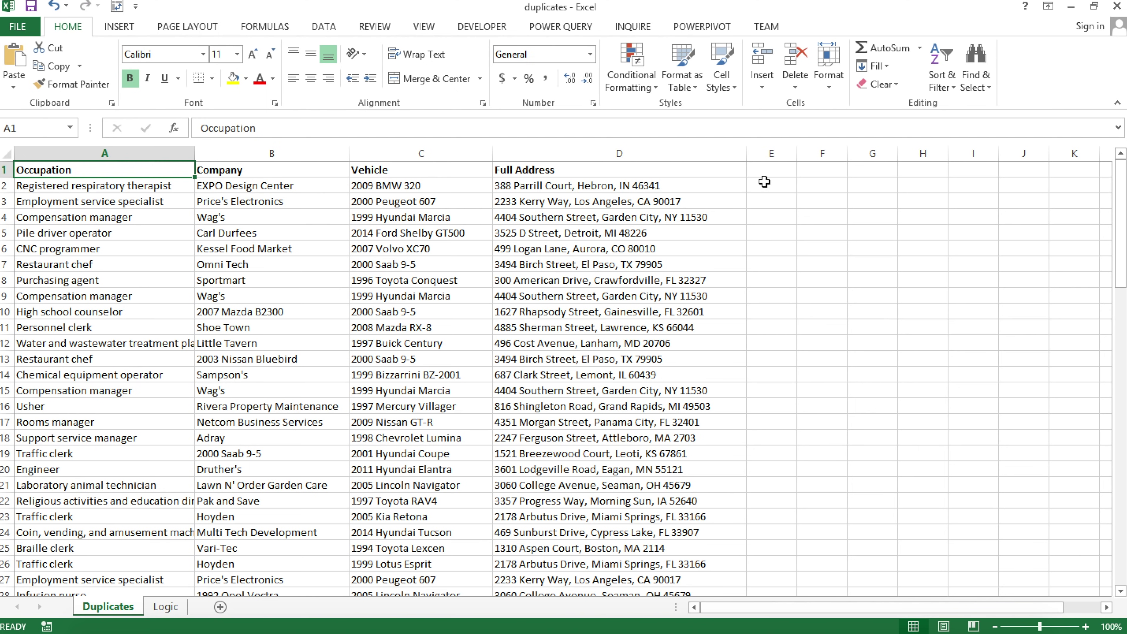
pyautogui.click(170, 186)
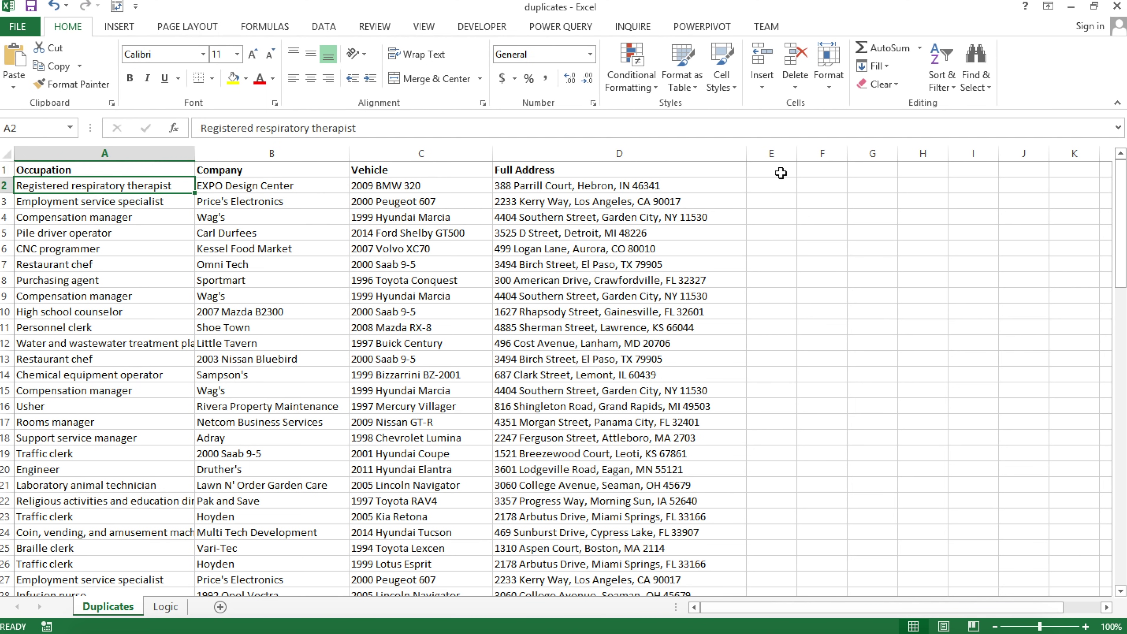
pyautogui.click(772, 173)
pyautogui.write('UID')
pyautogui.press('Return')
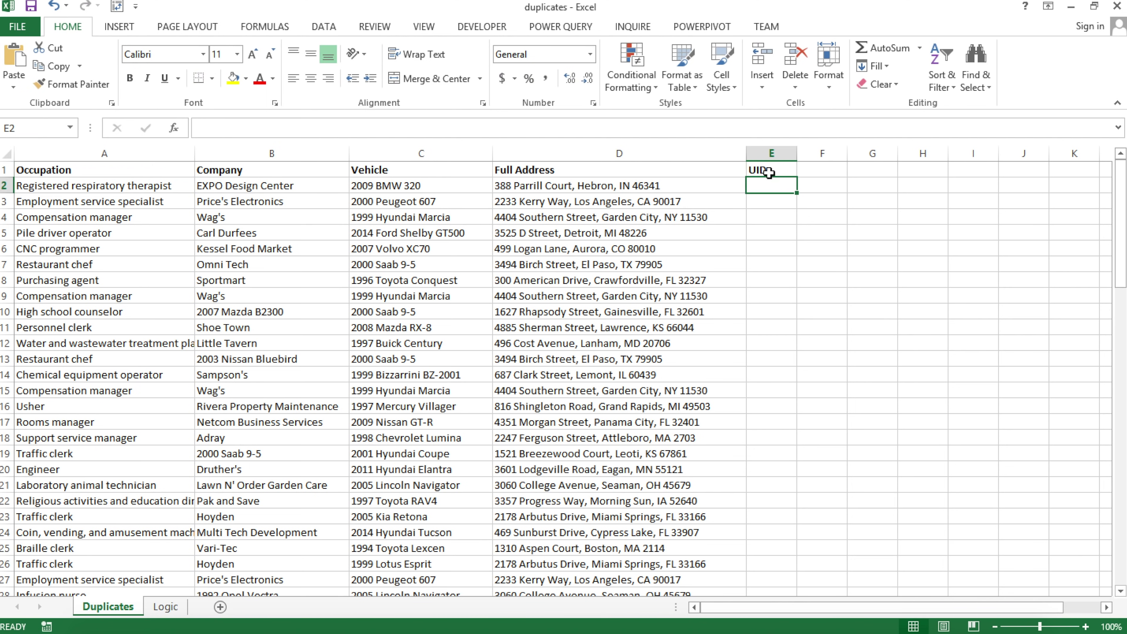
# Begin a CONCATENATE formula in E2 joining A2, B2 and C2 with underscores
pyautogui.write('=')
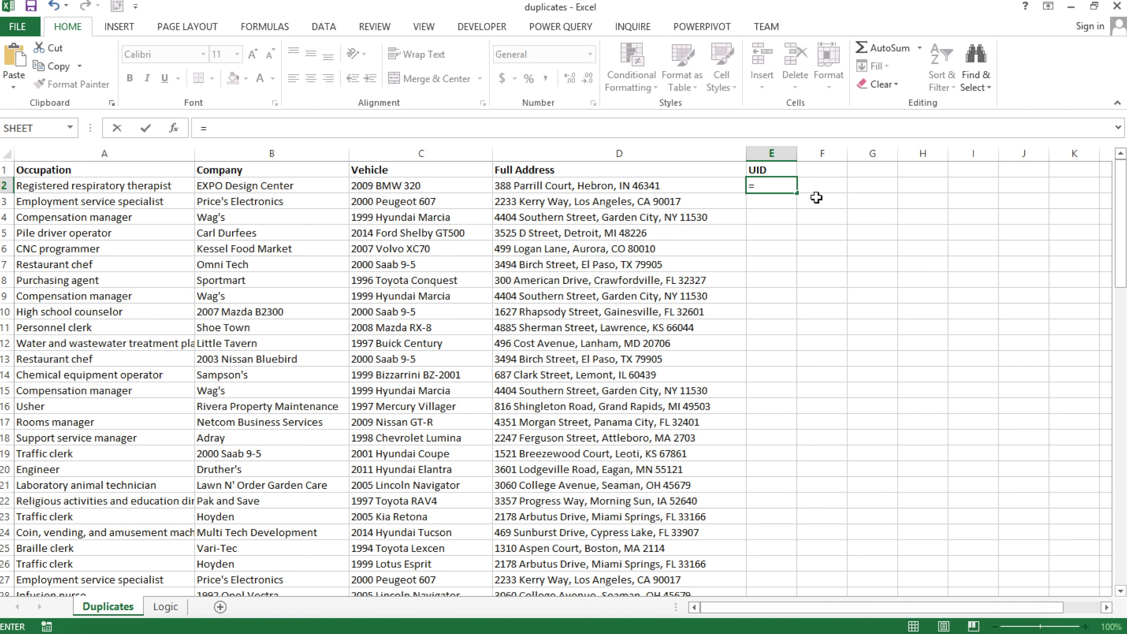
pyautogui.write('CONCATENATE(')
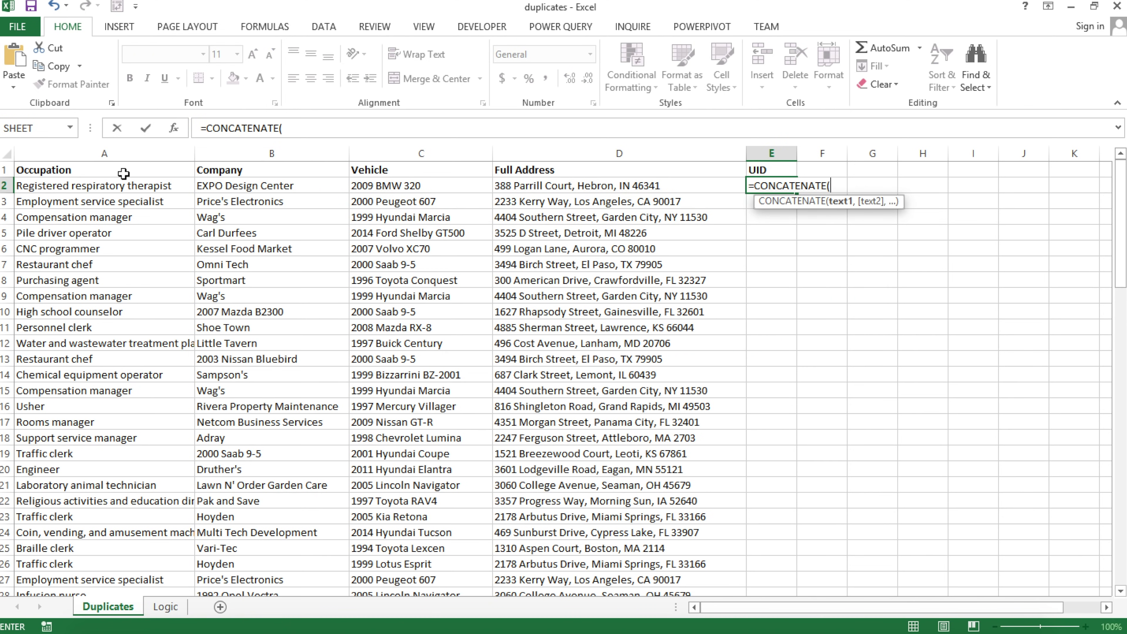
pyautogui.click(116, 185)
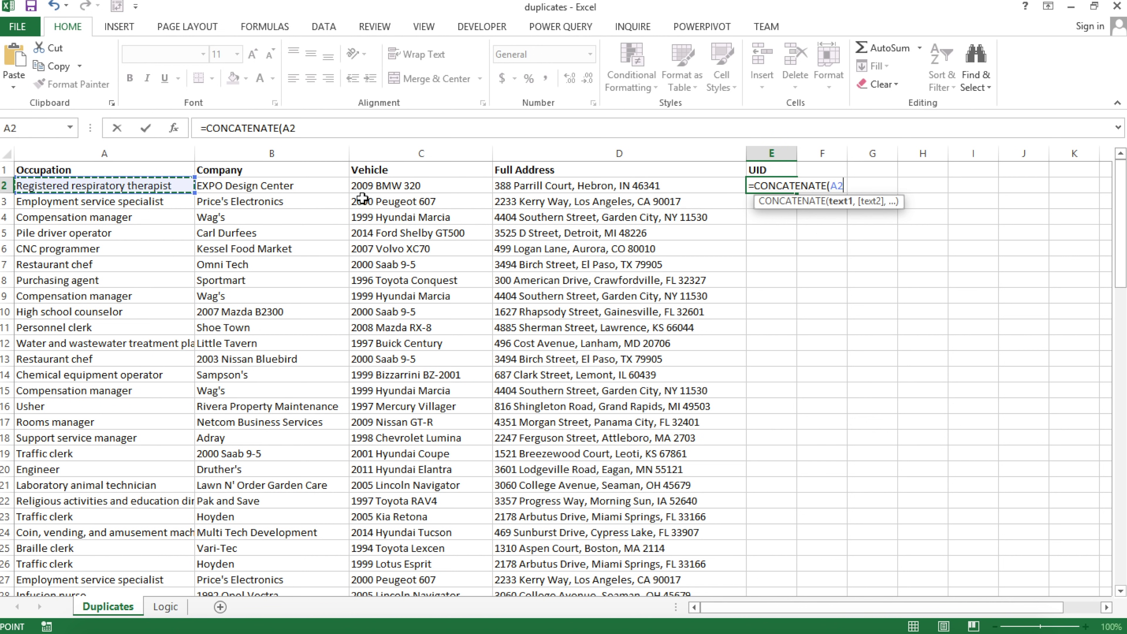
pyautogui.write(',')
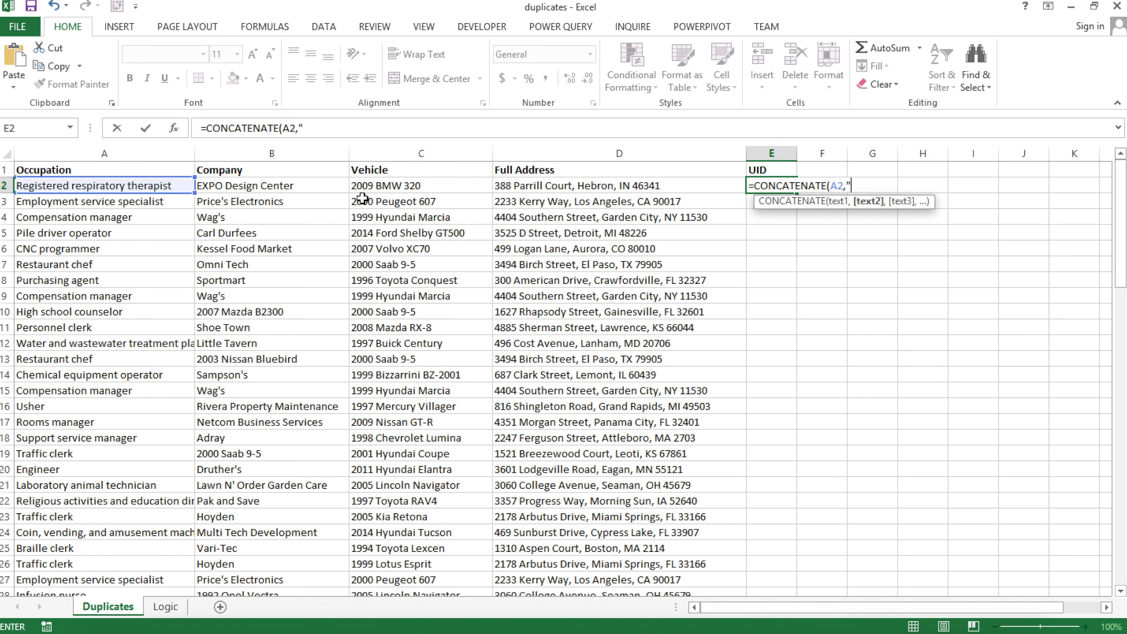
pyautogui.write('"_",')
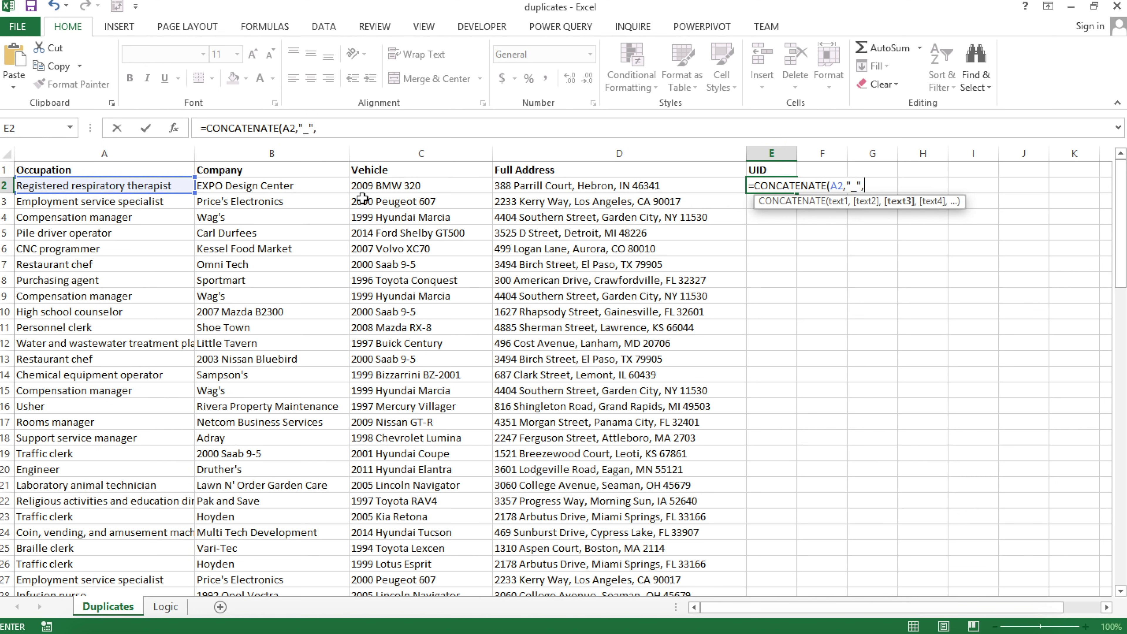
pyautogui.click(318, 186)
pyautogui.write(',')
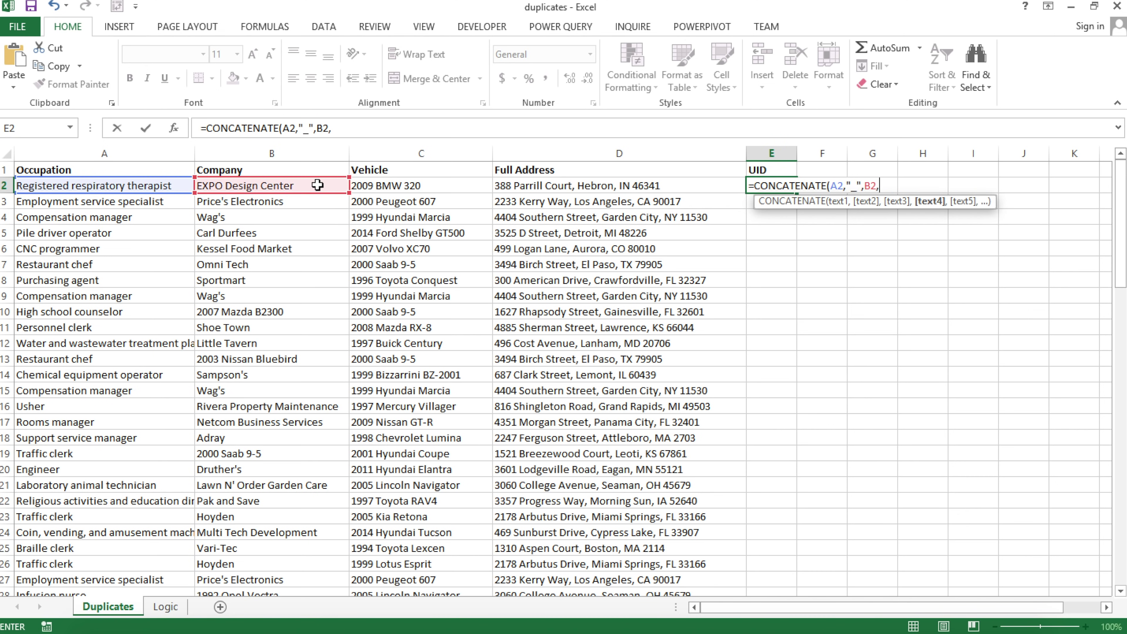
pyautogui.write('"_",')
pyautogui.click(405, 186)
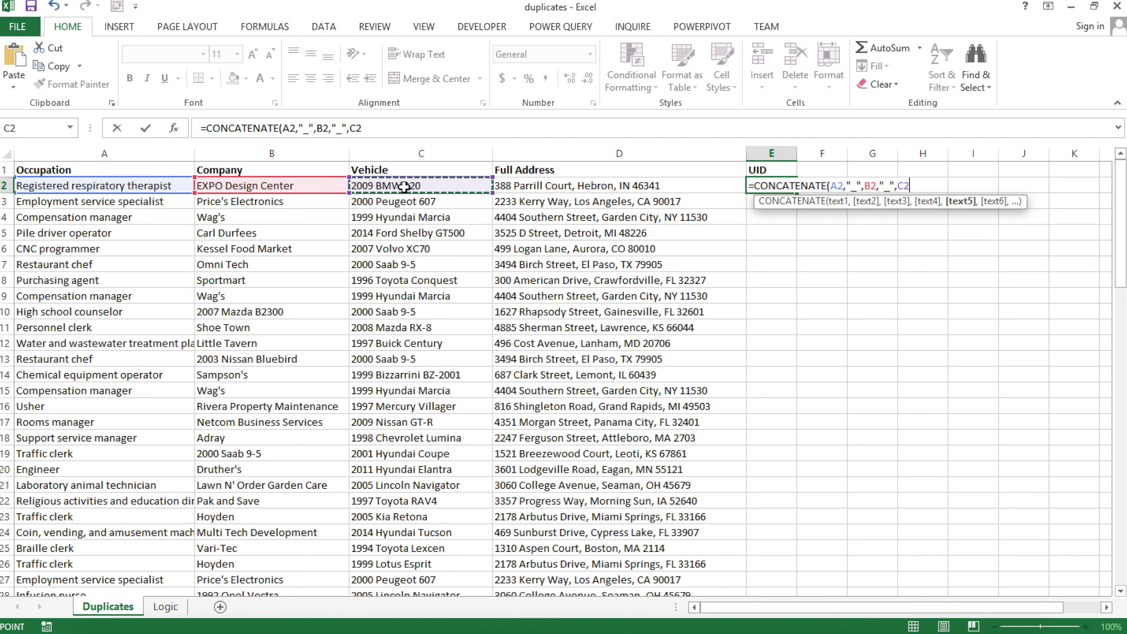
pyautogui.write(',')
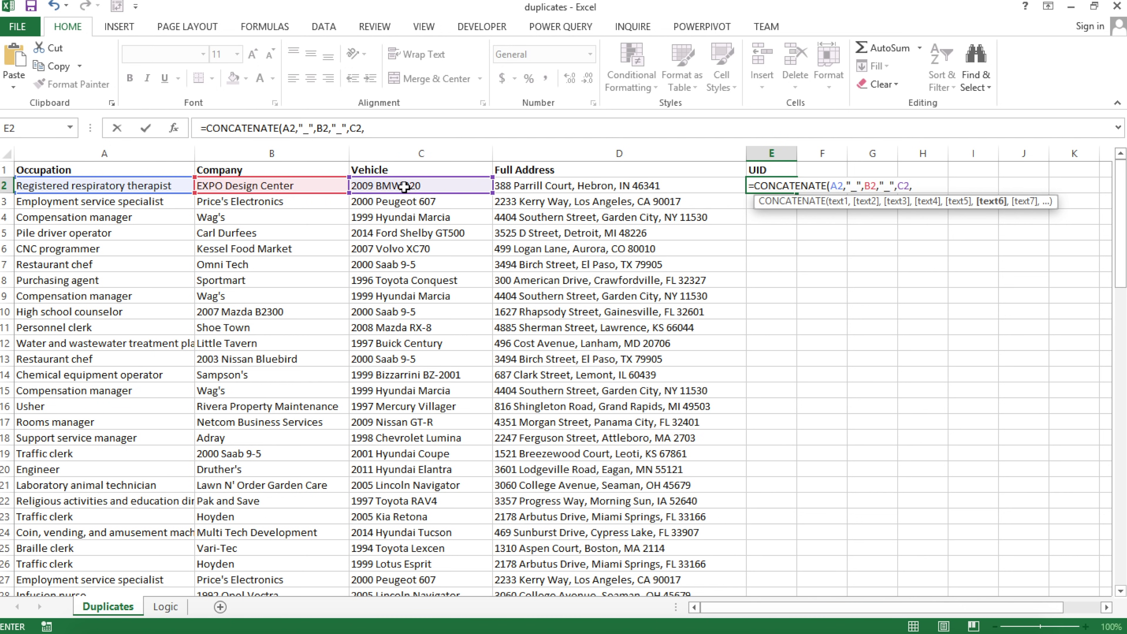
pyautogui.write('"_"')
# Finish it as =CONCATENATE(A2,"_",B2,"_",C2,"_",D2) and fill it down all rows
pyautogui.doubleClick(918, 187)
pyautogui.click(938, 185)
pyautogui.write(',')
pyautogui.click(646, 186)
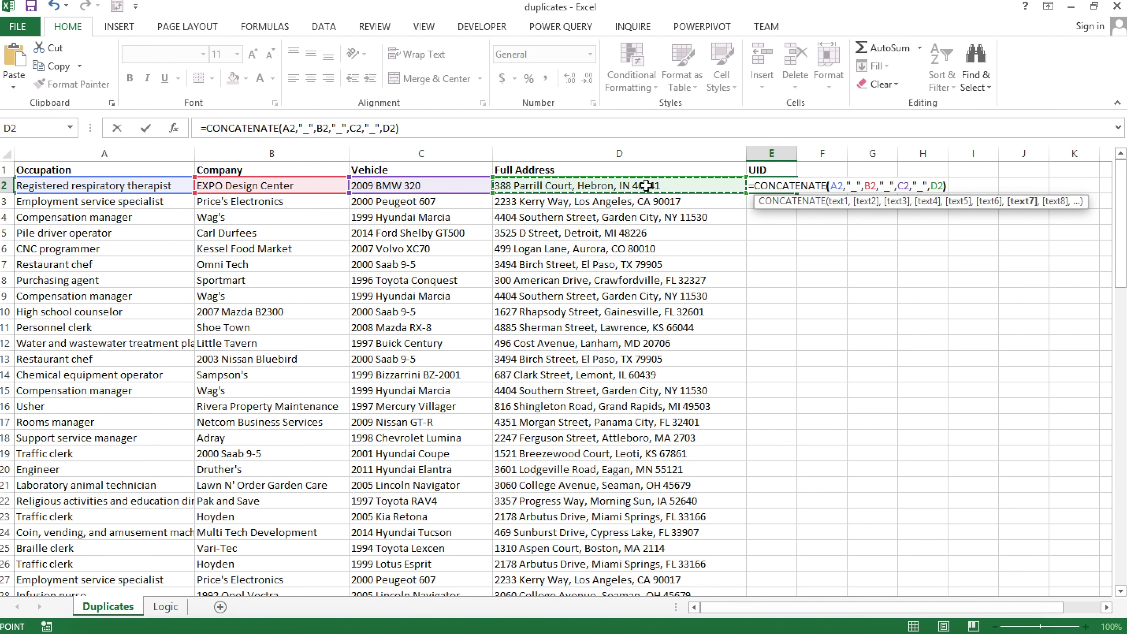
pyautogui.write(')')
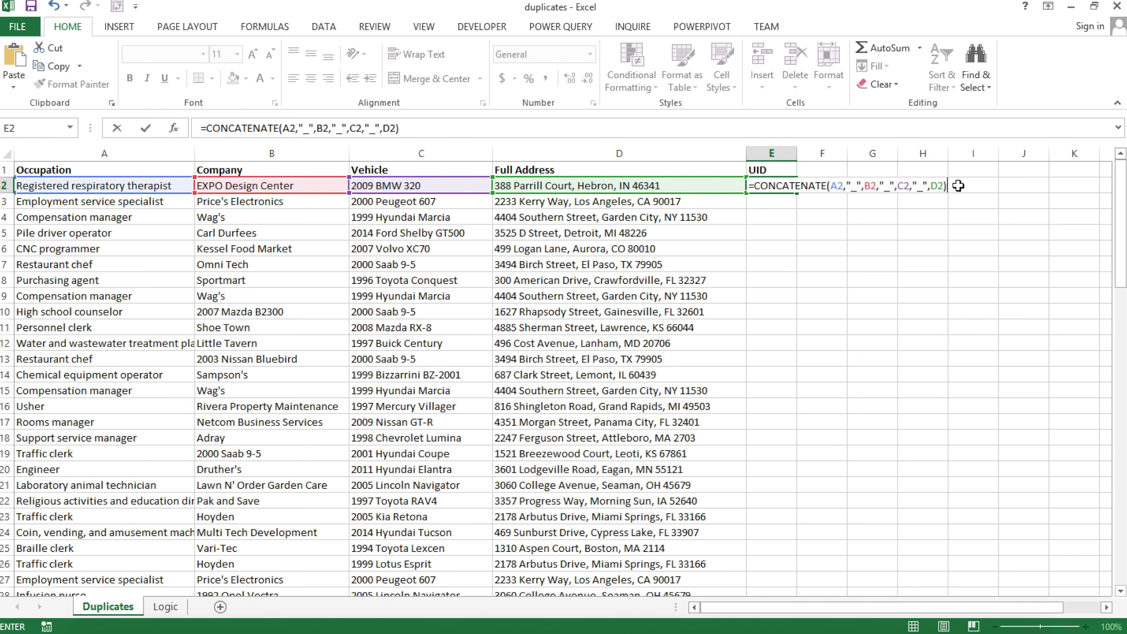
pyautogui.press('Return')
pyautogui.press('Up')
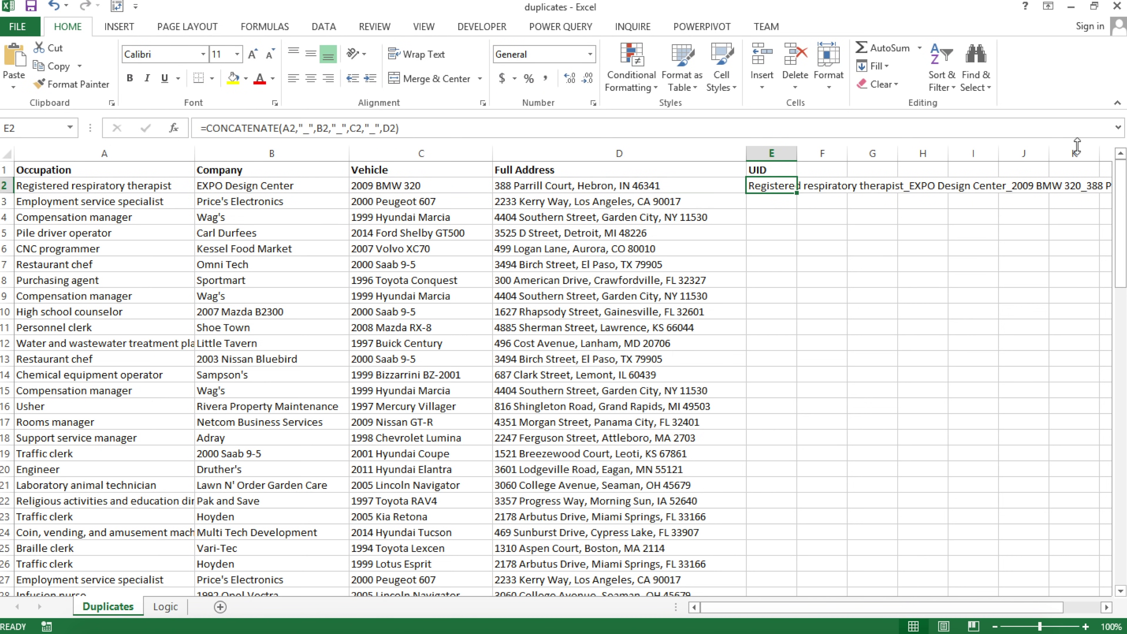
pyautogui.doubleClick(798, 193)
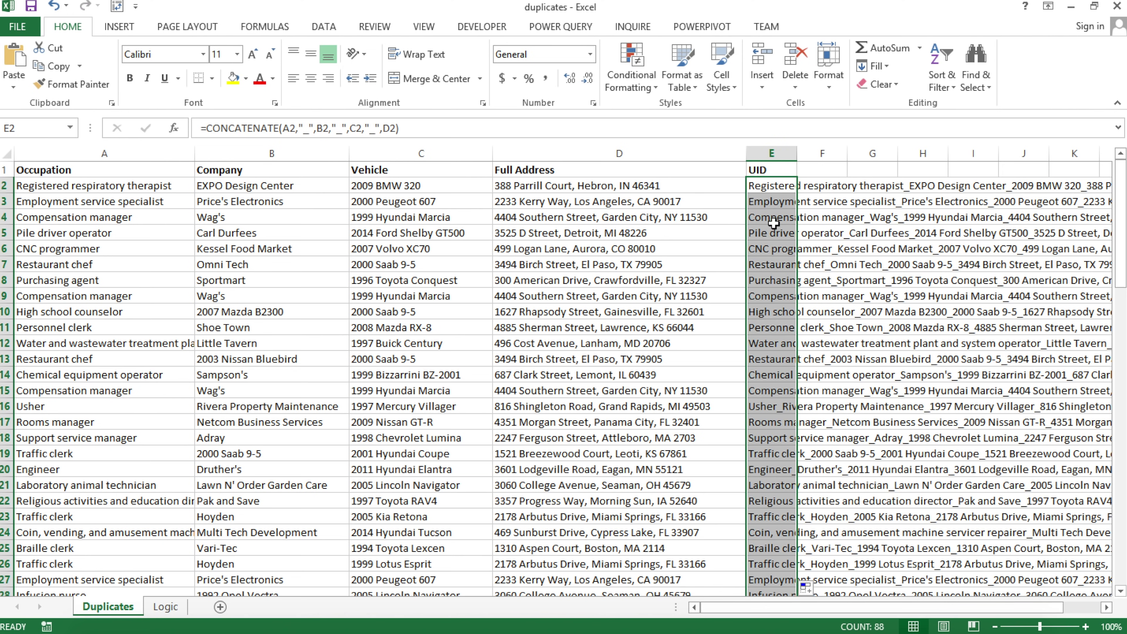
# Add the header 'COUNTIFS' in cell F1
pyautogui.click(813, 174)
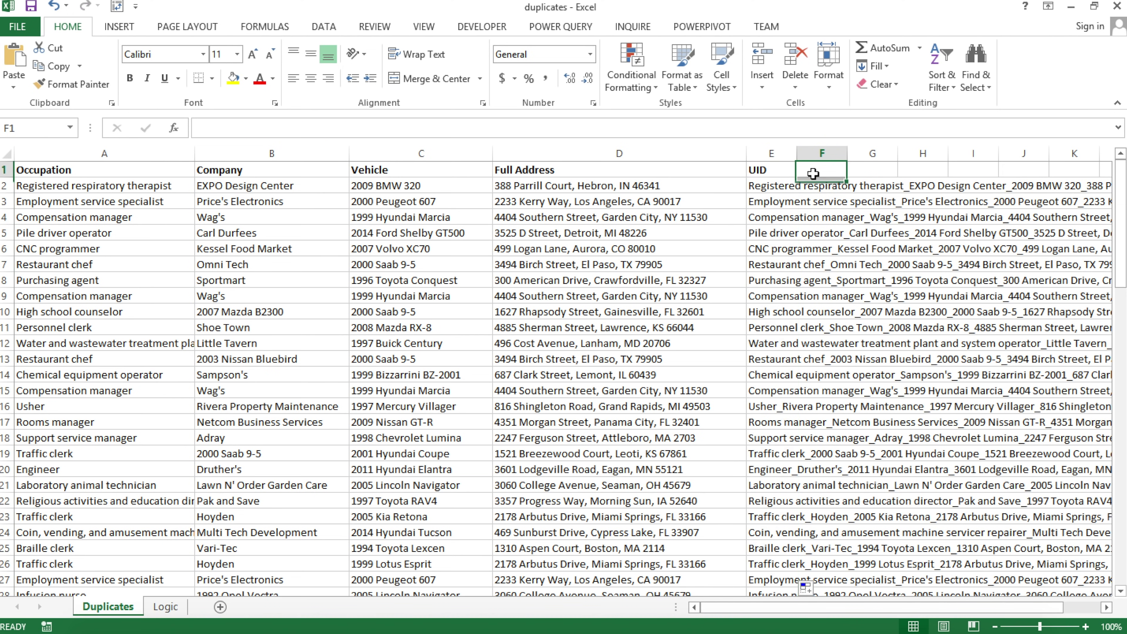
pyautogui.write('COUNTIFS')
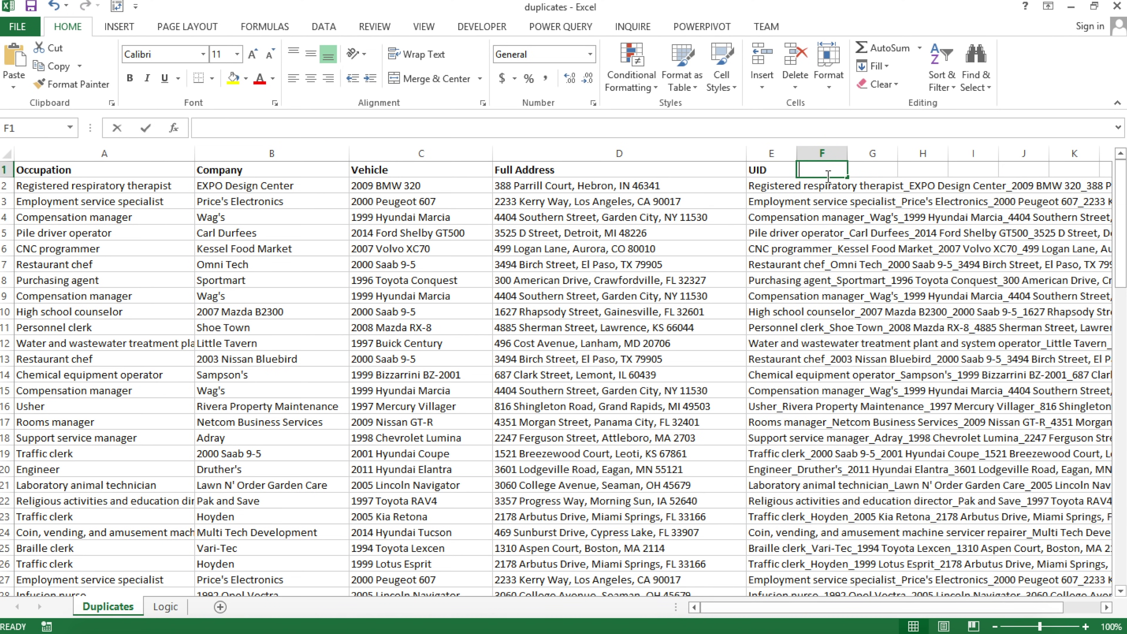
pyautogui.press('Return')
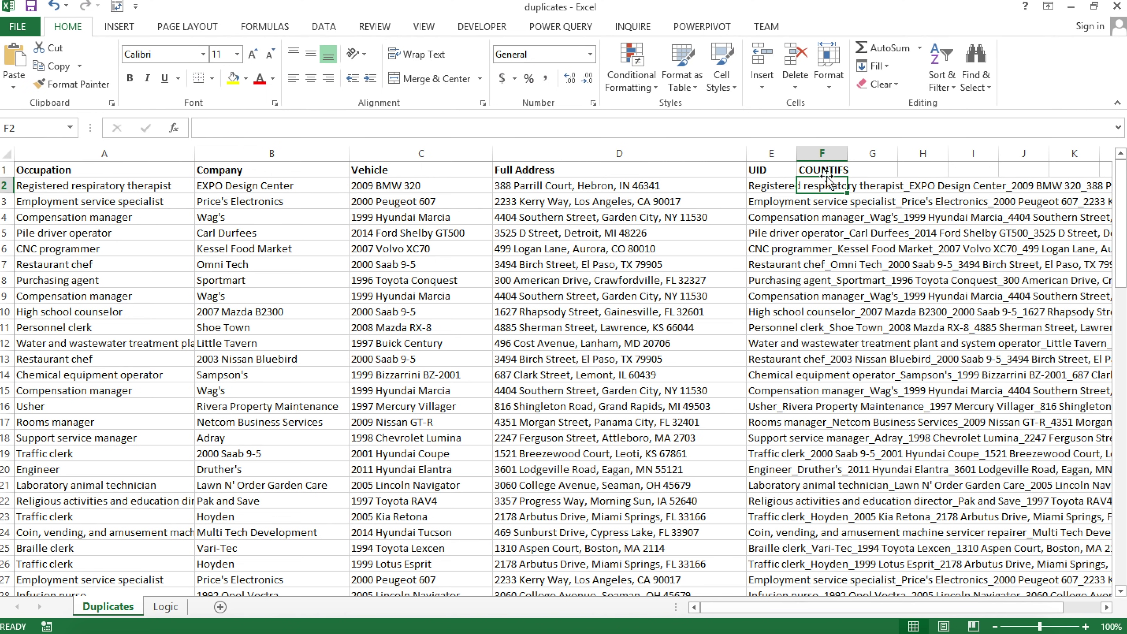
# Enter =COUNTIFS(E2:E2,E2) in F2, counting the UID in E2
pyautogui.write('=countifs')
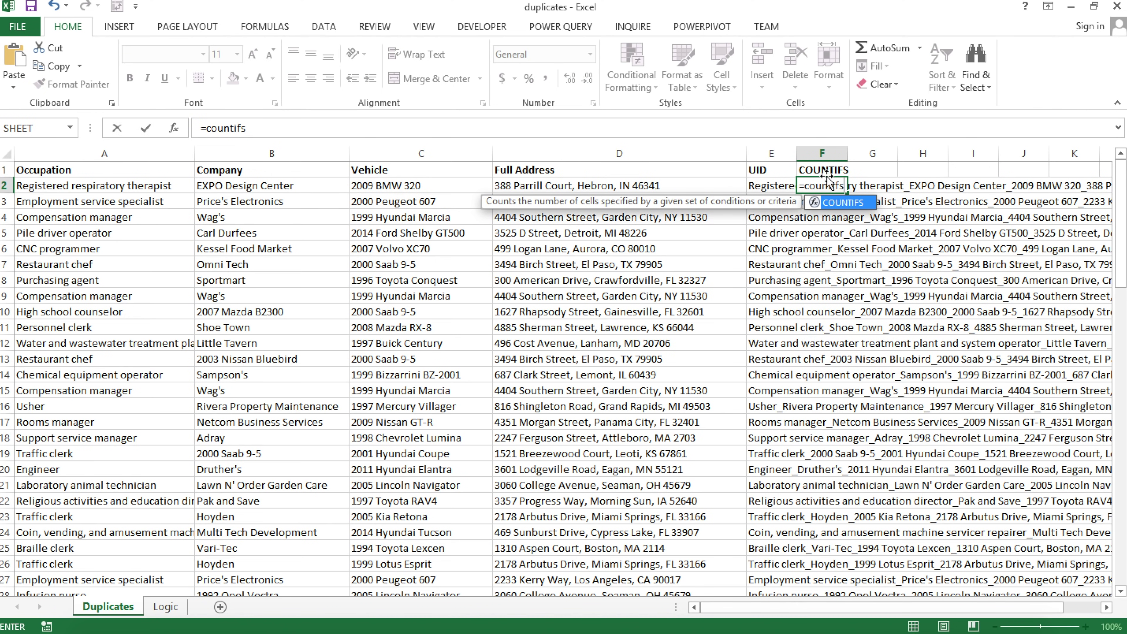
pyautogui.write('(')
pyautogui.moveTo(772, 189); pyautogui.dragTo(774, 202)
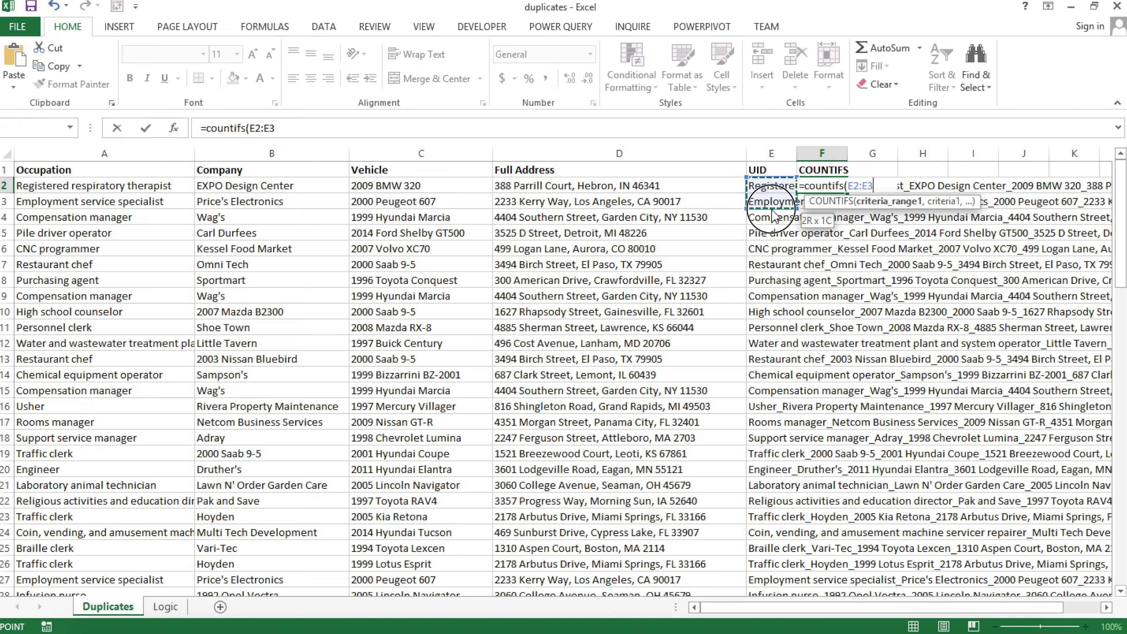
pyautogui.press('BackSpace')
pyautogui.write('2')
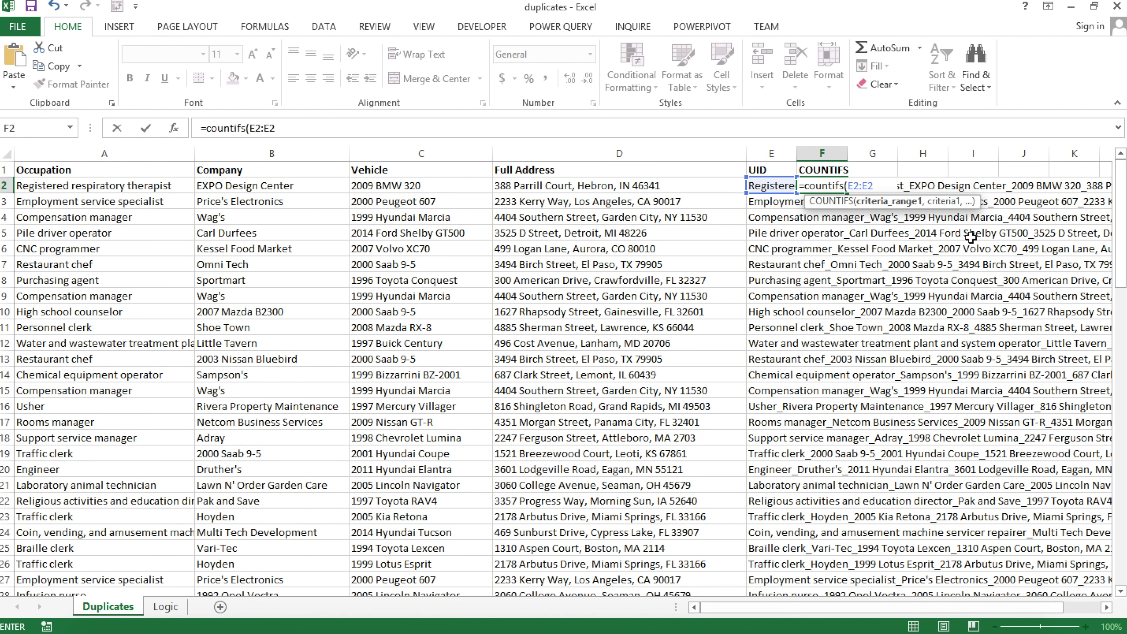
pyautogui.write(',')
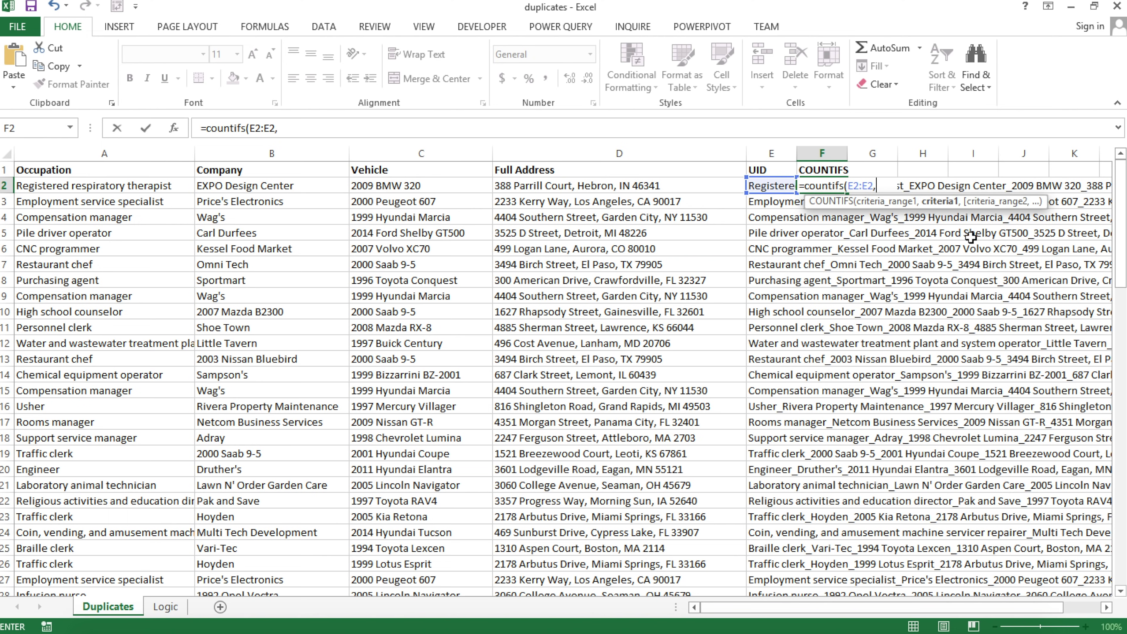
pyautogui.click(773, 184)
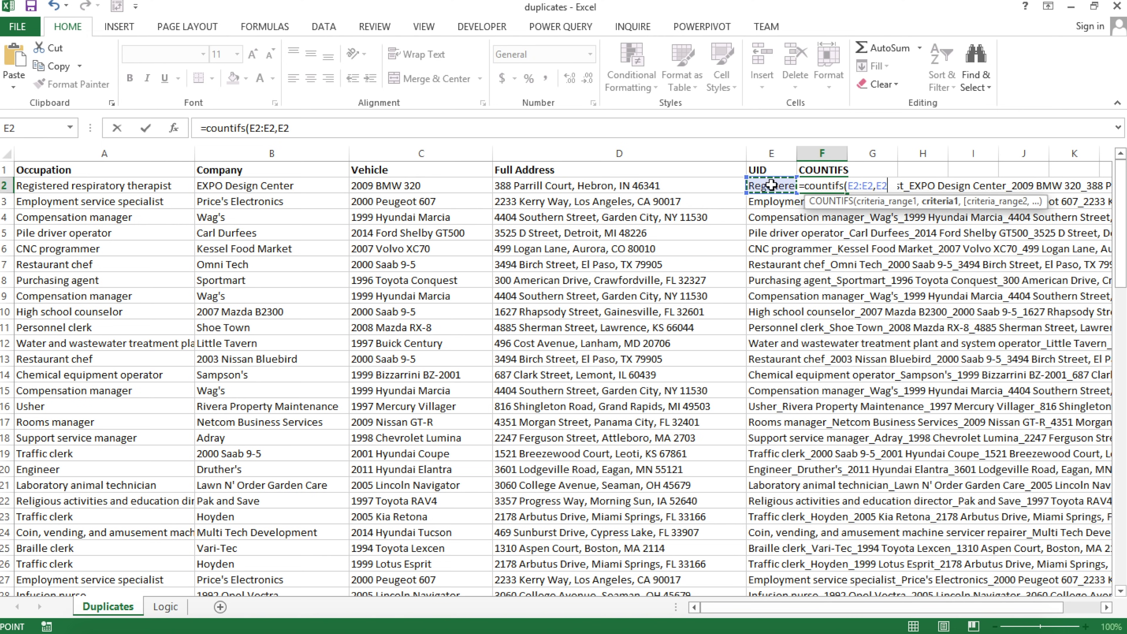
pyautogui.write(')')
# Anchor the range start so F2 reads =COUNTIFS($E$2:$E2,$E2) and commit it
pyautogui.click(849, 186)
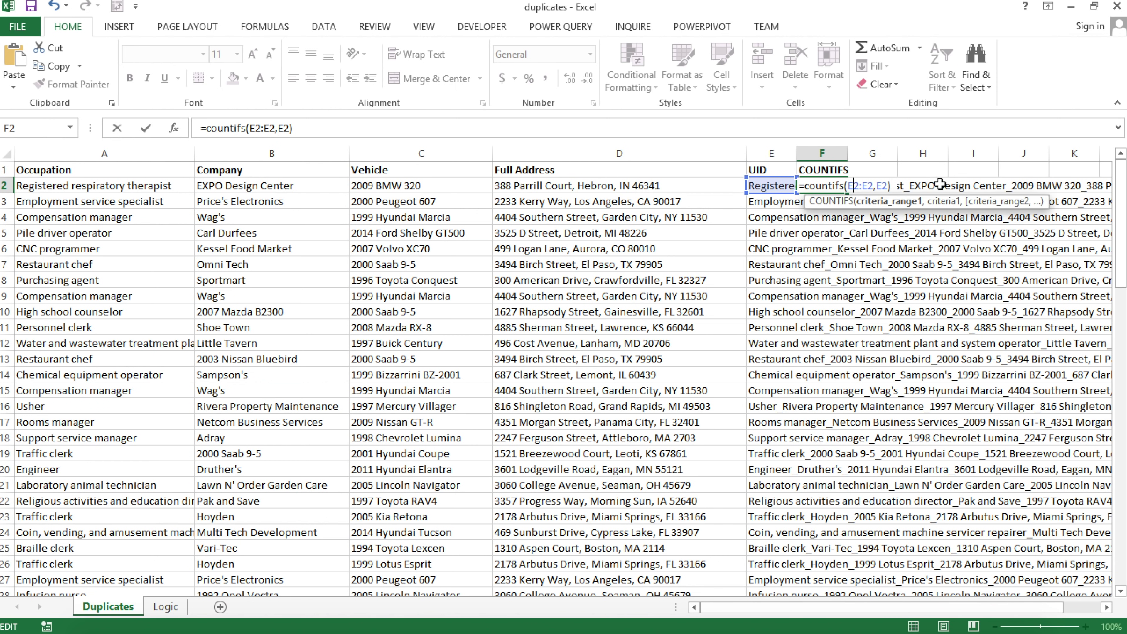
pyautogui.write('$E')
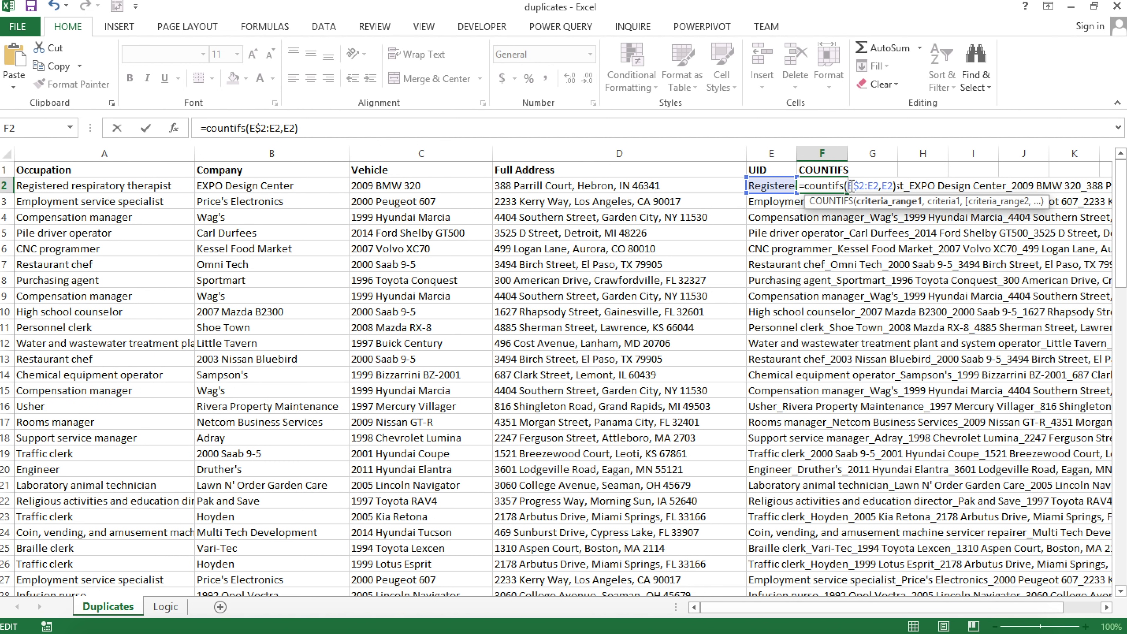
pyautogui.write('$')
pyautogui.press('Right')
pyautogui.press('Right')
pyautogui.press('Right')
pyautogui.press('Right')
pyautogui.write('$')
pyautogui.press('Right')
pyautogui.press('Right')
pyautogui.press('Right')
pyautogui.write('$')
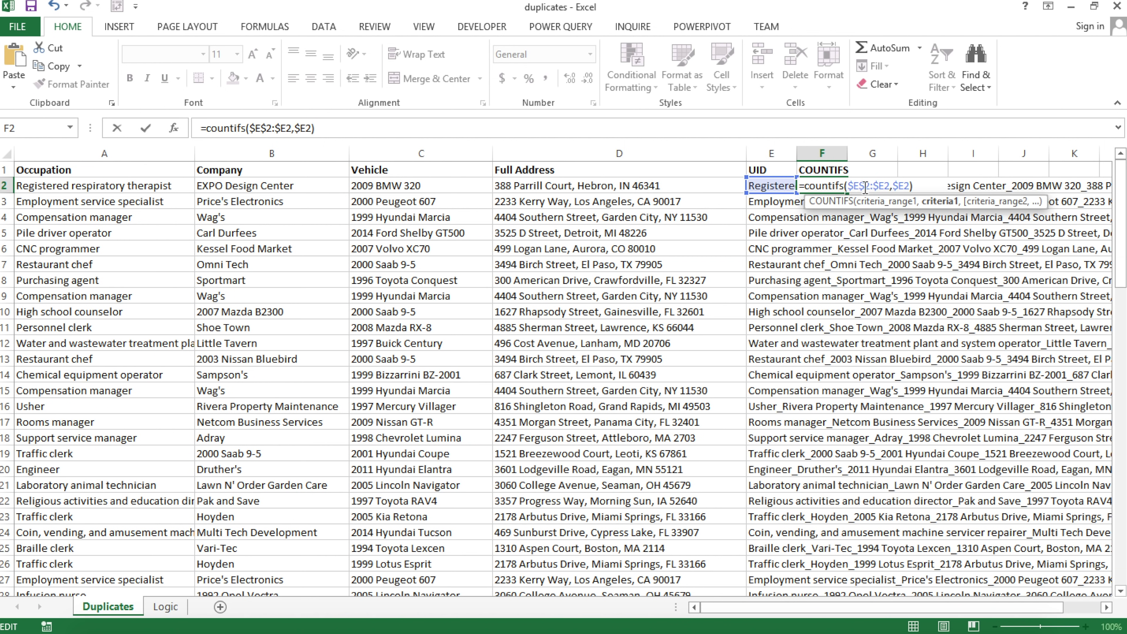
pyautogui.moveTo(887, 186); pyautogui.dragTo(882, 186)
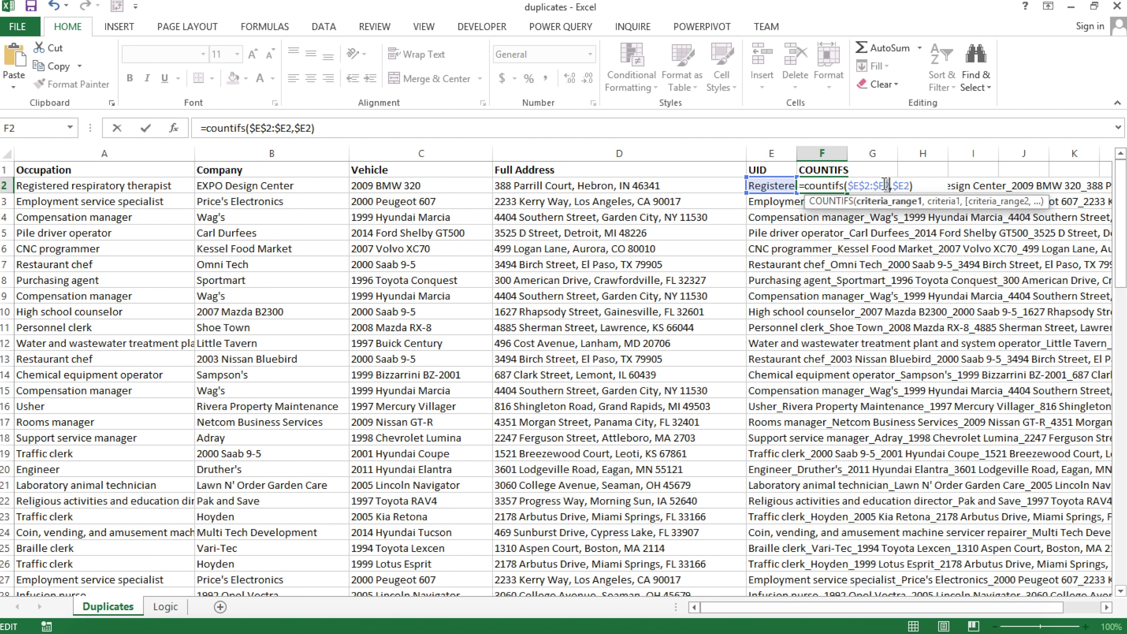
pyautogui.moveTo(904, 185); pyautogui.dragTo(908, 186)
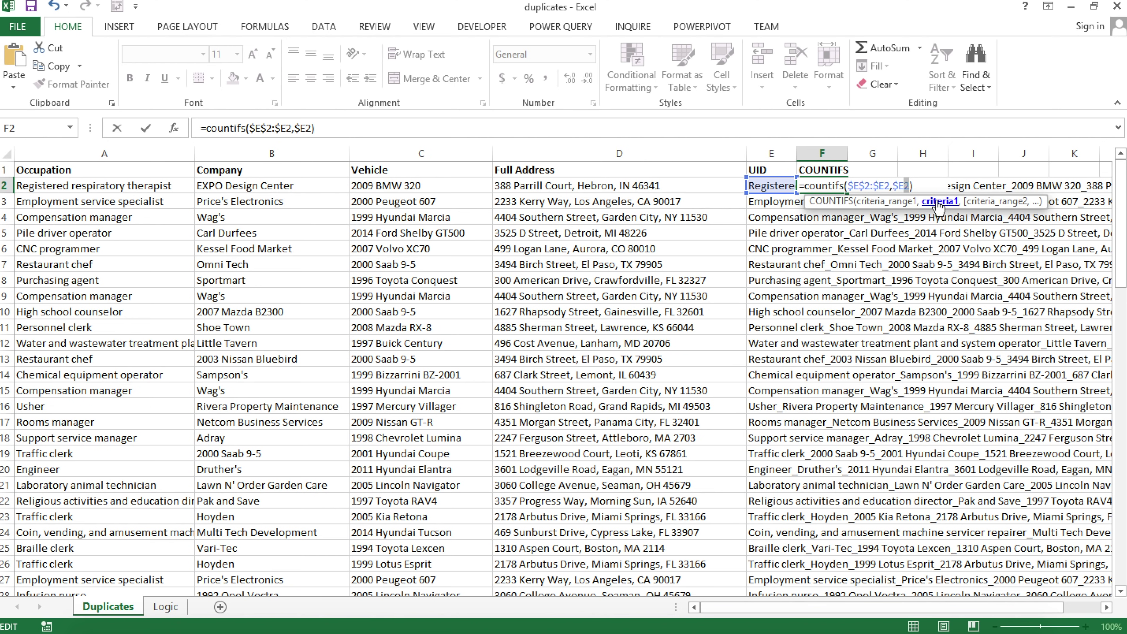
pyautogui.click(926, 183)
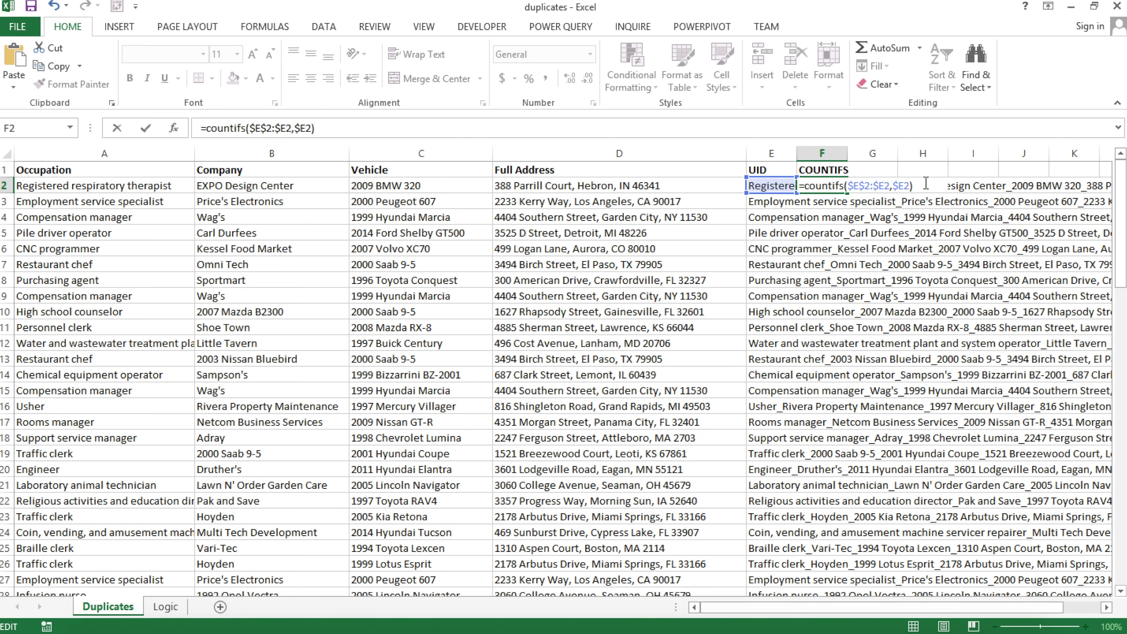
pyautogui.press('Return')
pyautogui.click(824, 185)
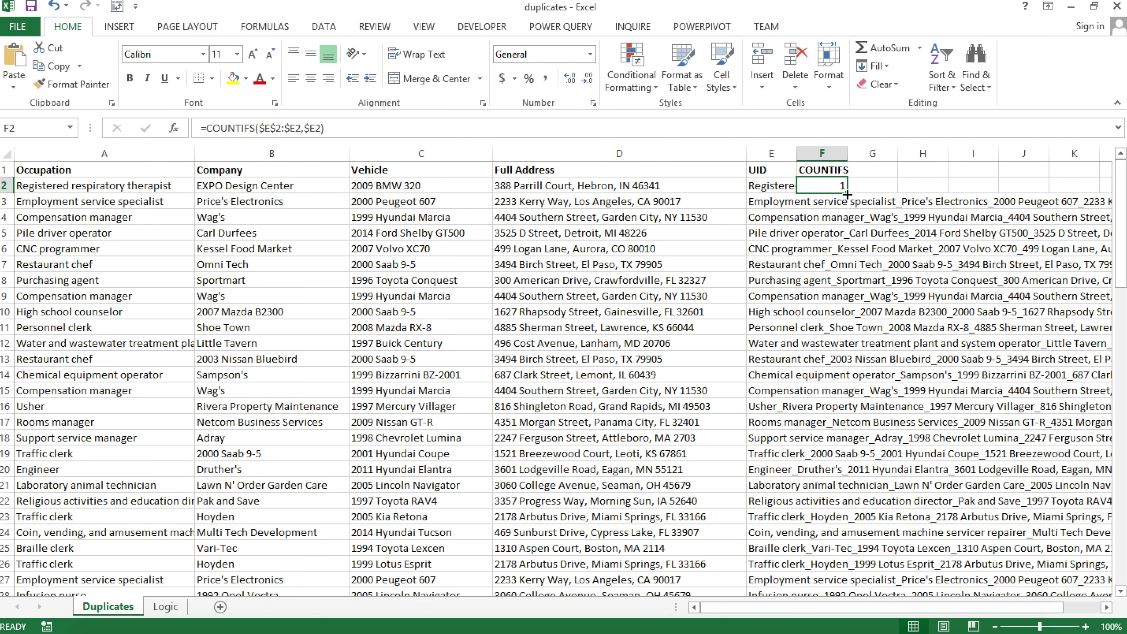
# Fill the running-count formula down column F and check it in F9
pyautogui.doubleClick(846, 194)
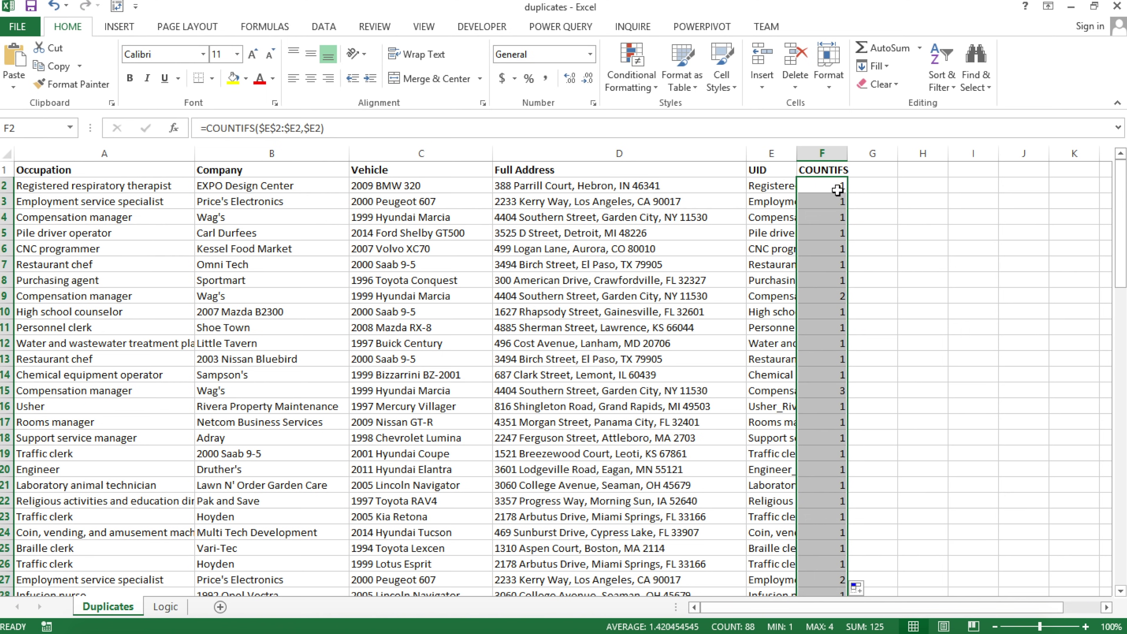
pyautogui.doubleClick(830, 296)
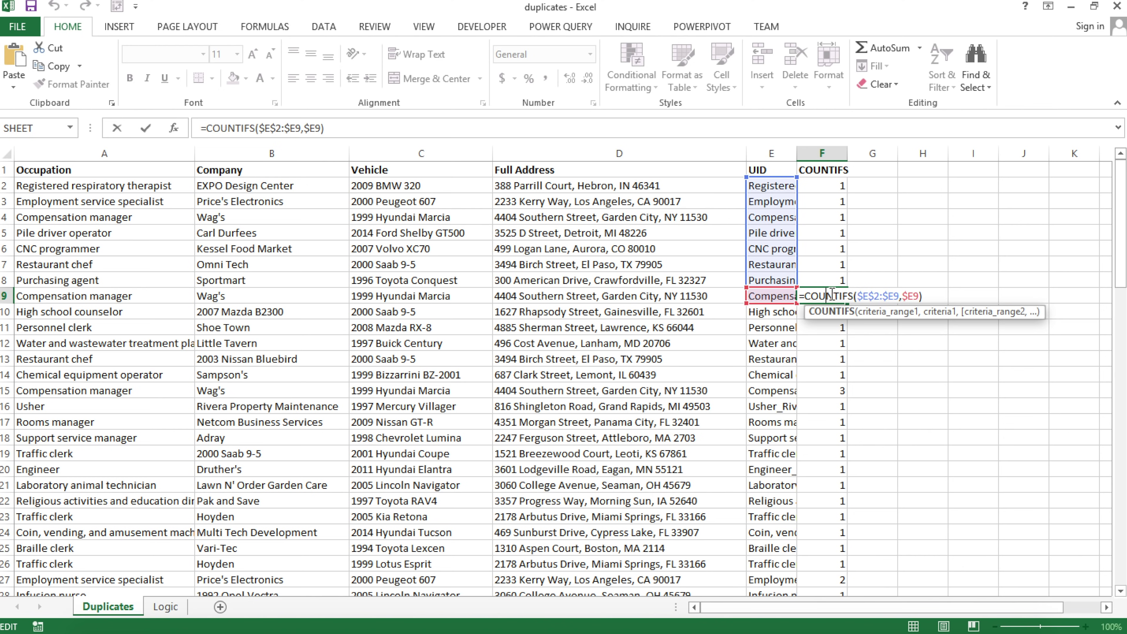
pyautogui.press('Escape')
# Change F2 to =COUNTIFS($E$2:$E2,$E2)>1 and fill it down column F
pyautogui.doubleClick(838, 184)
pyautogui.click(932, 185)
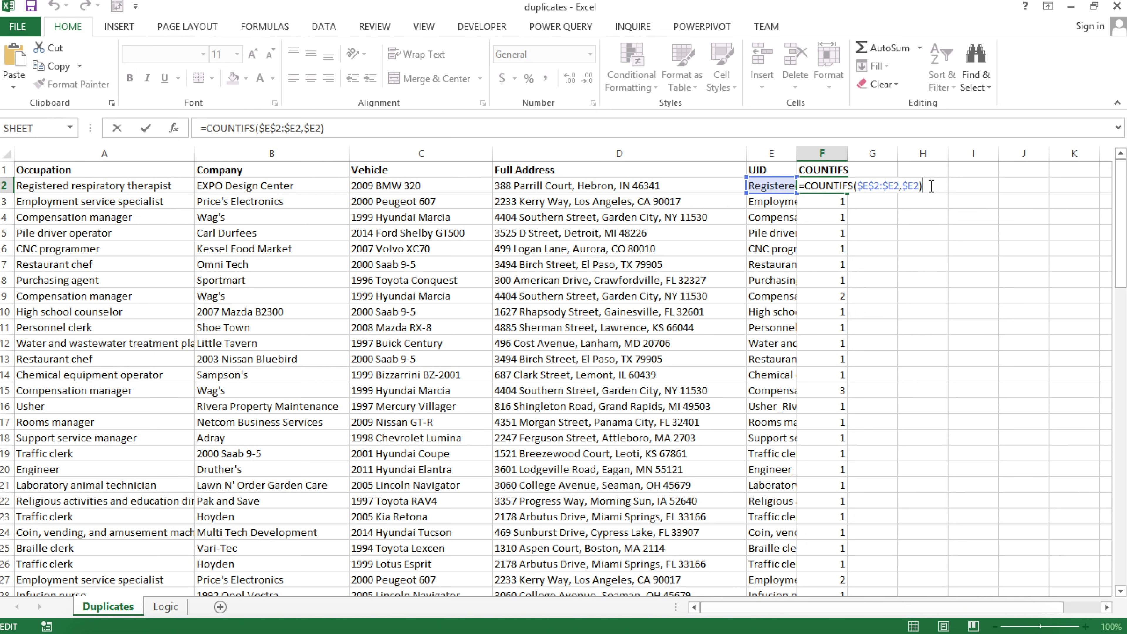
pyautogui.write('>1')
pyautogui.press('Return')
pyautogui.click(838, 185)
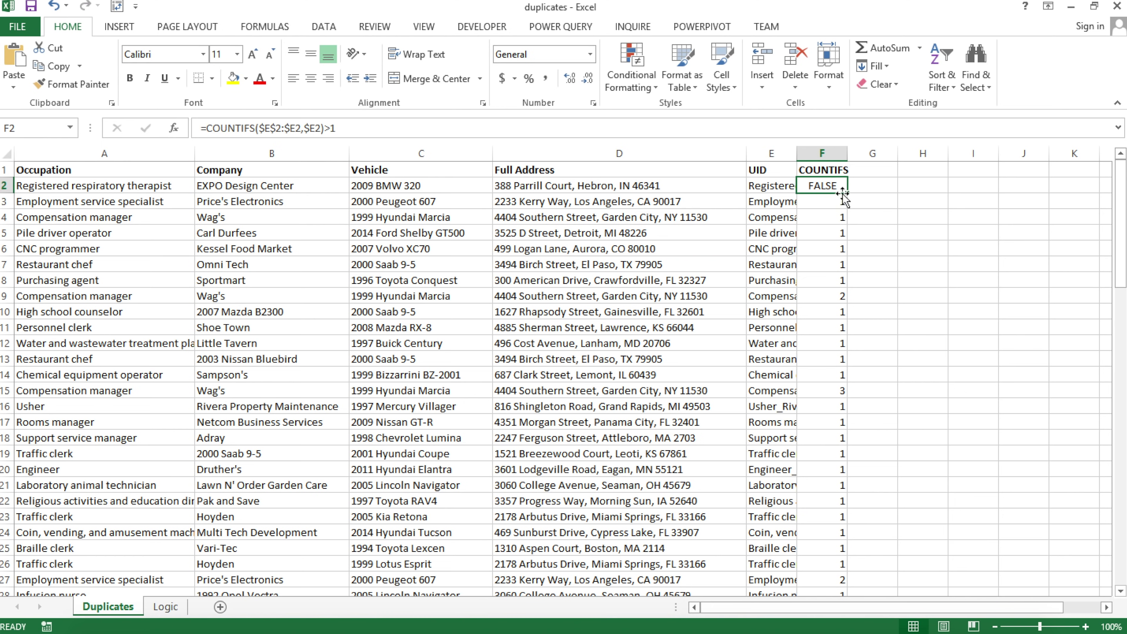
pyautogui.doubleClick(846, 193)
# Copy the full duplicate-test formula text from F2
pyautogui.doubleClick(830, 184)
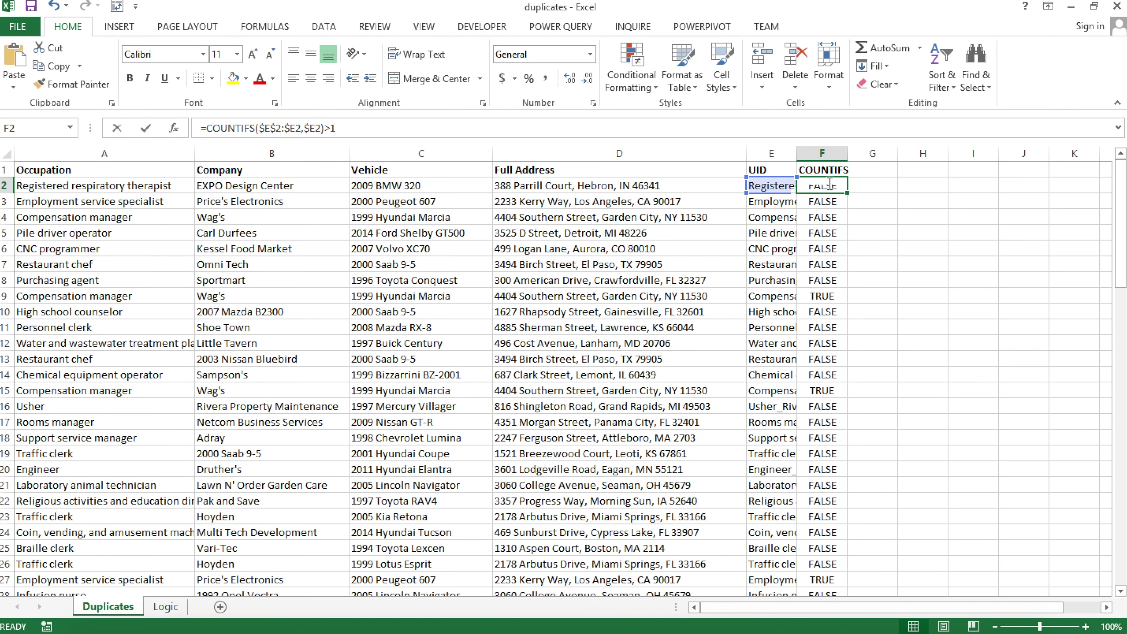
pyautogui.press('Escape')
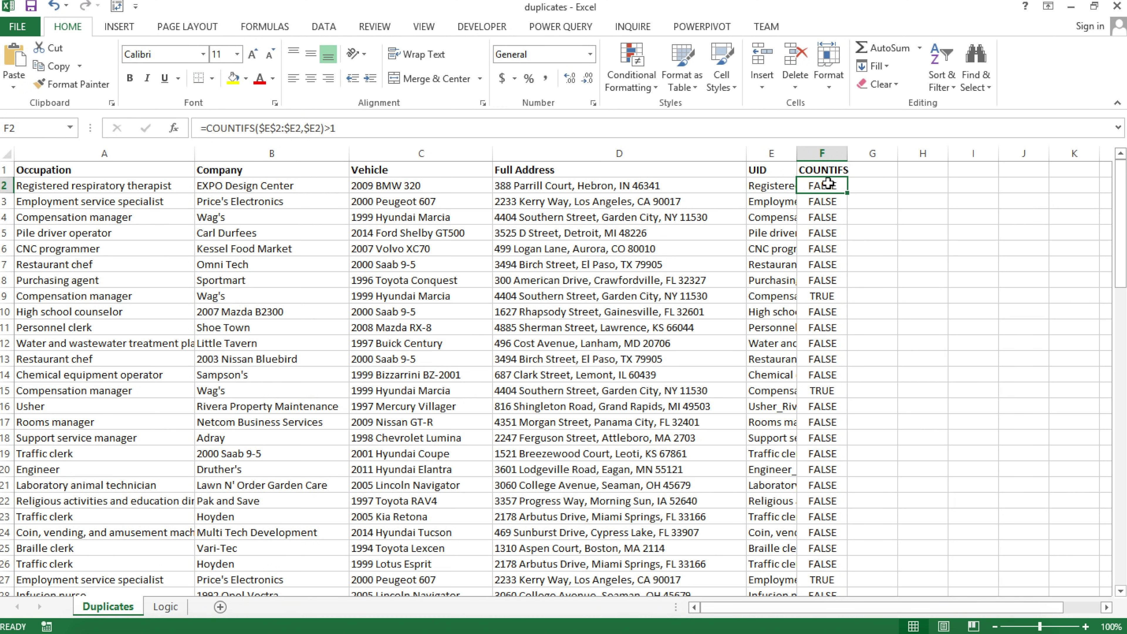
pyautogui.doubleClick(827, 184)
pyautogui.moveTo(800, 185); pyautogui.dragTo(1009, 183)
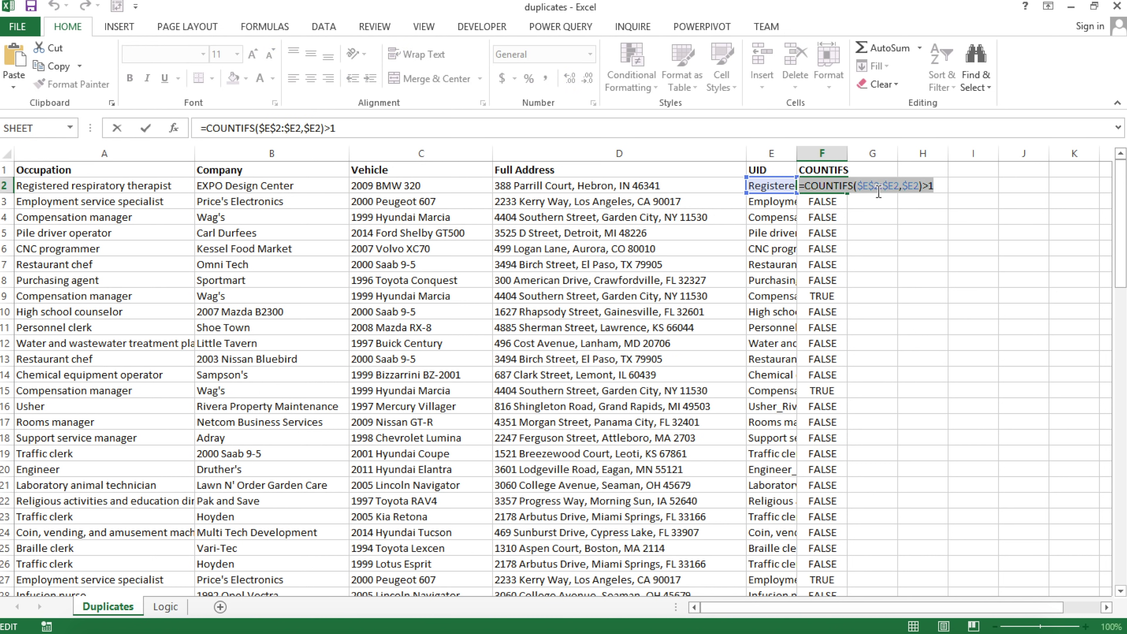
pyautogui.press('Escape')
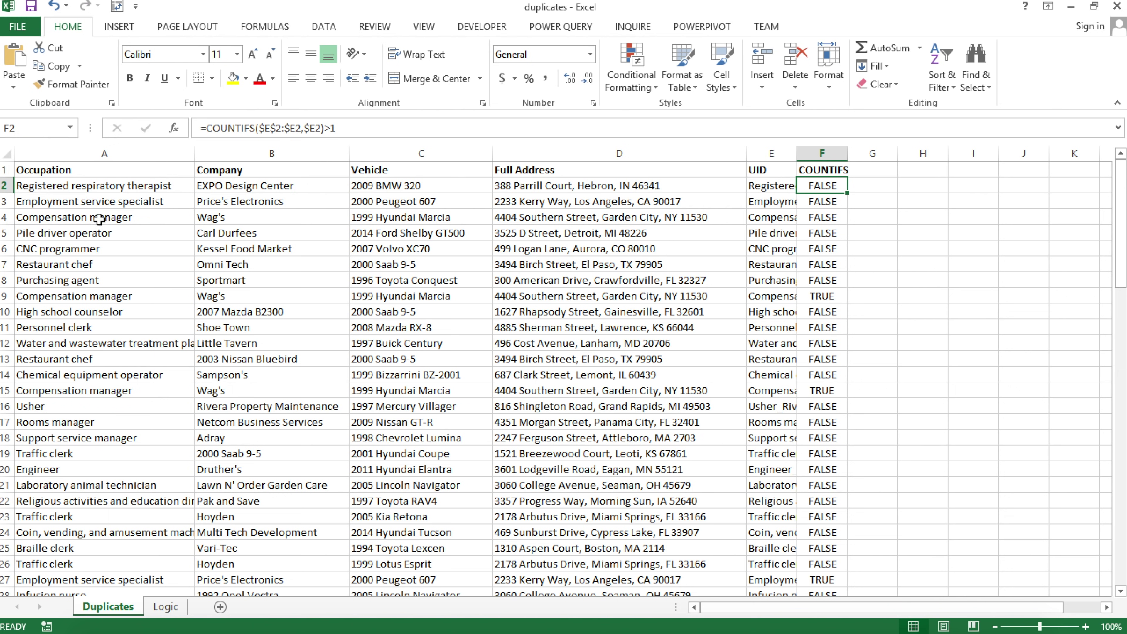
# Select the data range A2:E89
pyautogui.click(41, 188)
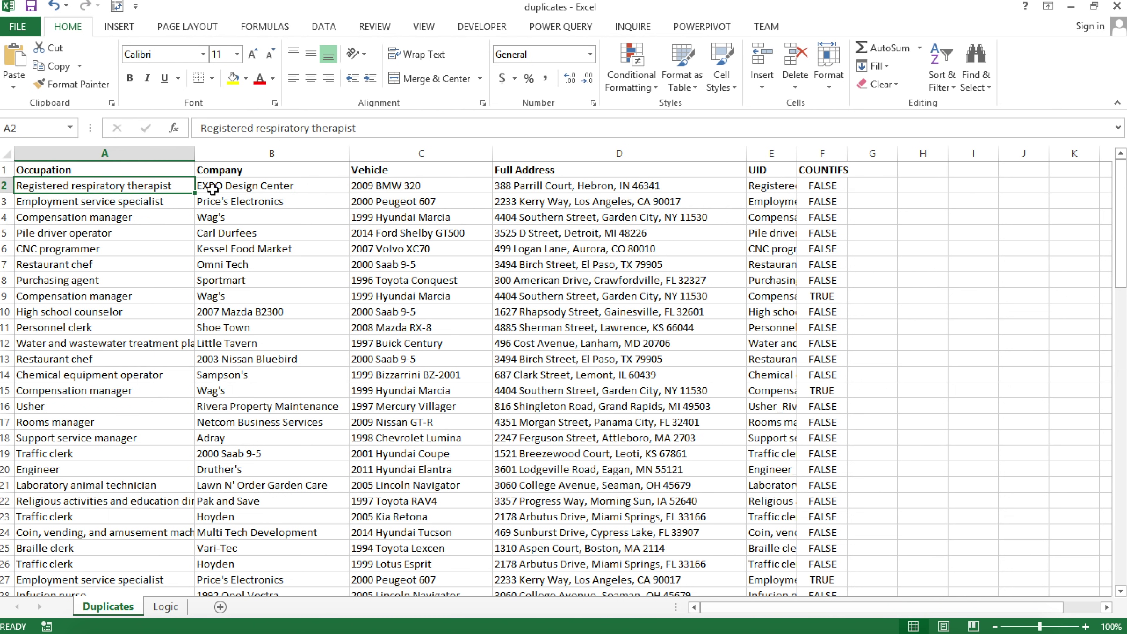
pyautogui.hotkey('ctrl', 'shift', 'Right')
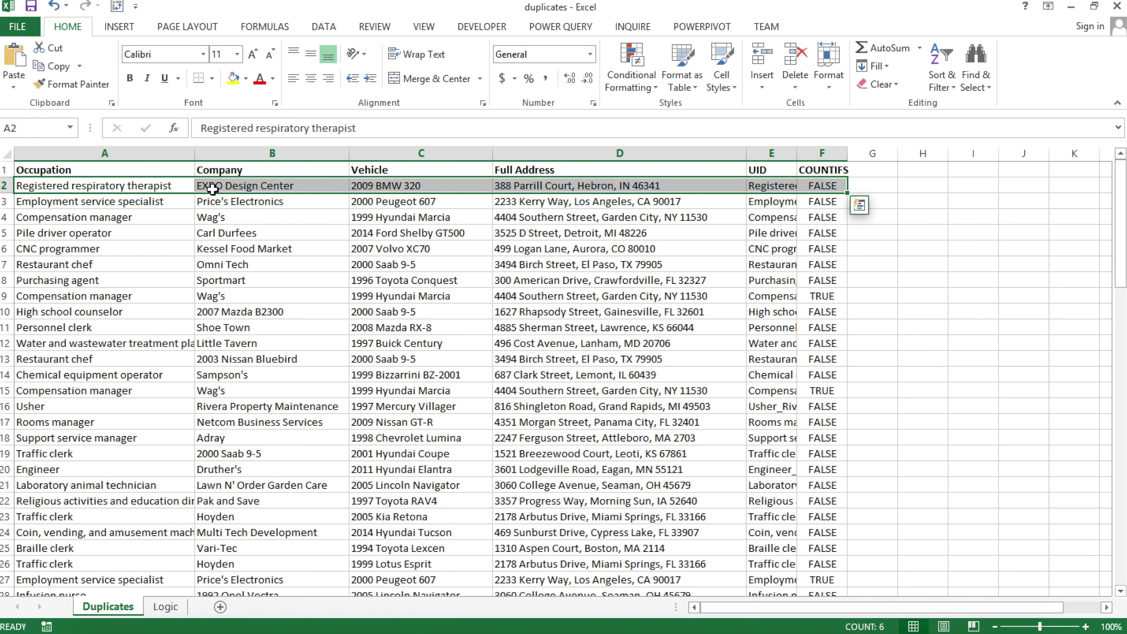
pyautogui.hotkey('shift', 'Left')
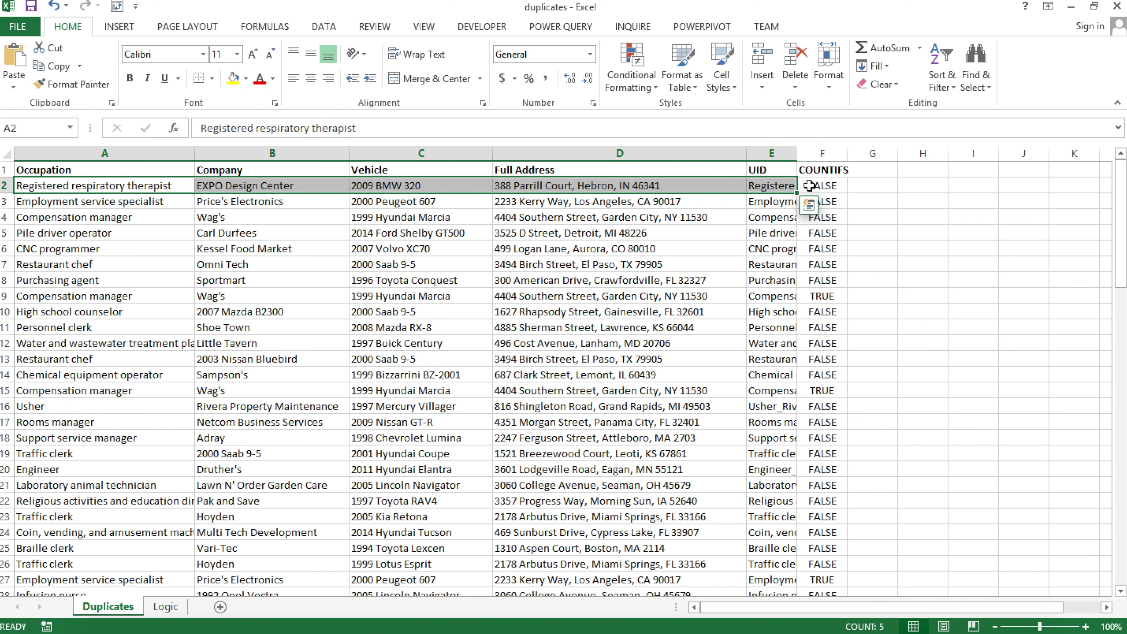
pyautogui.hotkey('ctrl', 'shift', 'Down')
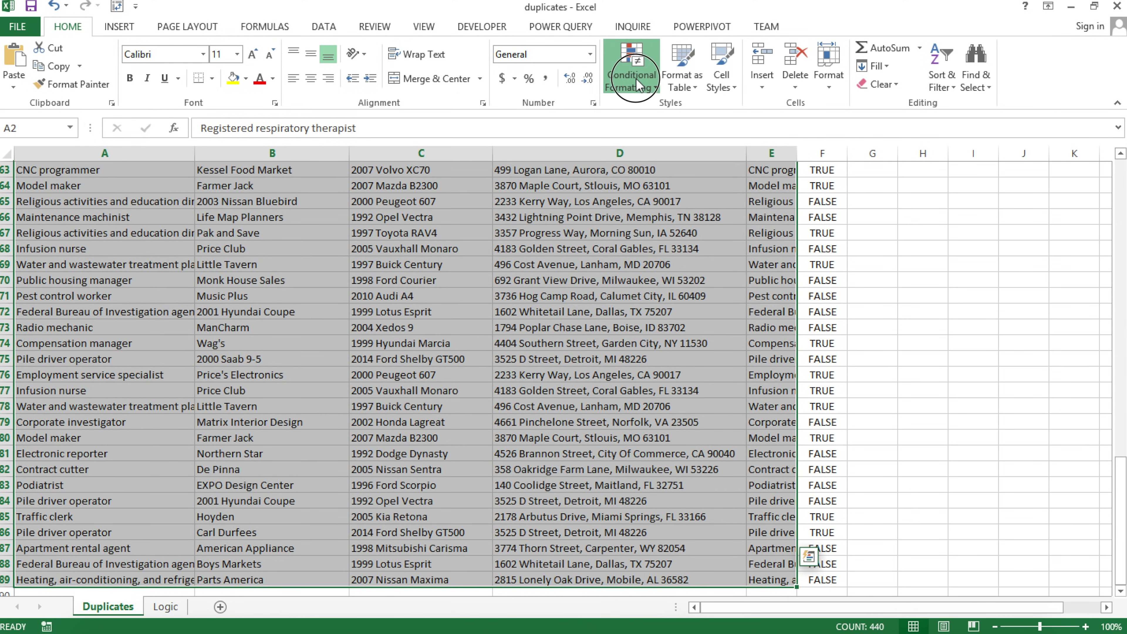
# Add a formula rule =COUNTIFS($E$2:$E2,$E2)>1 with an orange fill
pyautogui.click(638, 84)
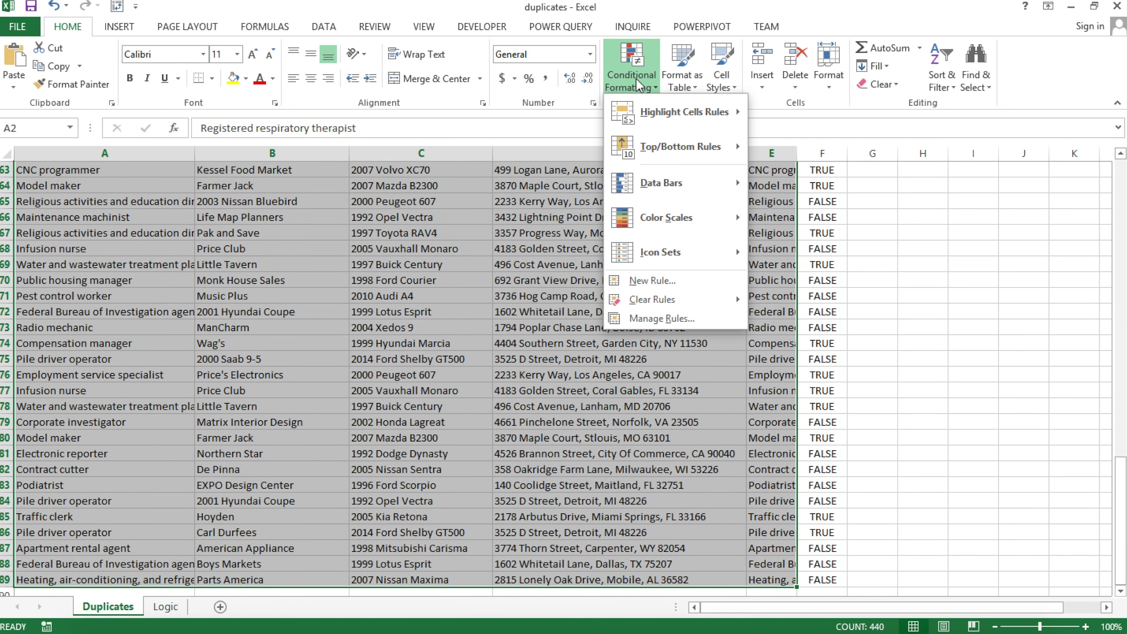
pyautogui.click(677, 282)
pyautogui.click(653, 274)
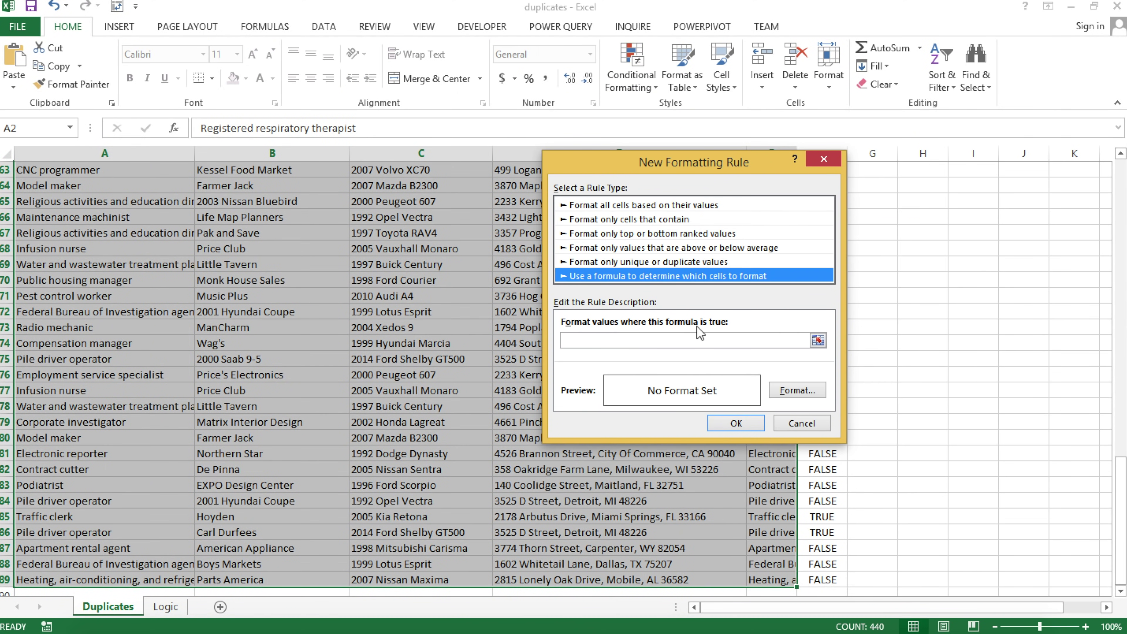
pyautogui.click(677, 340)
pyautogui.write('=COUNTIF($A$2:$A2,$A2)>1')
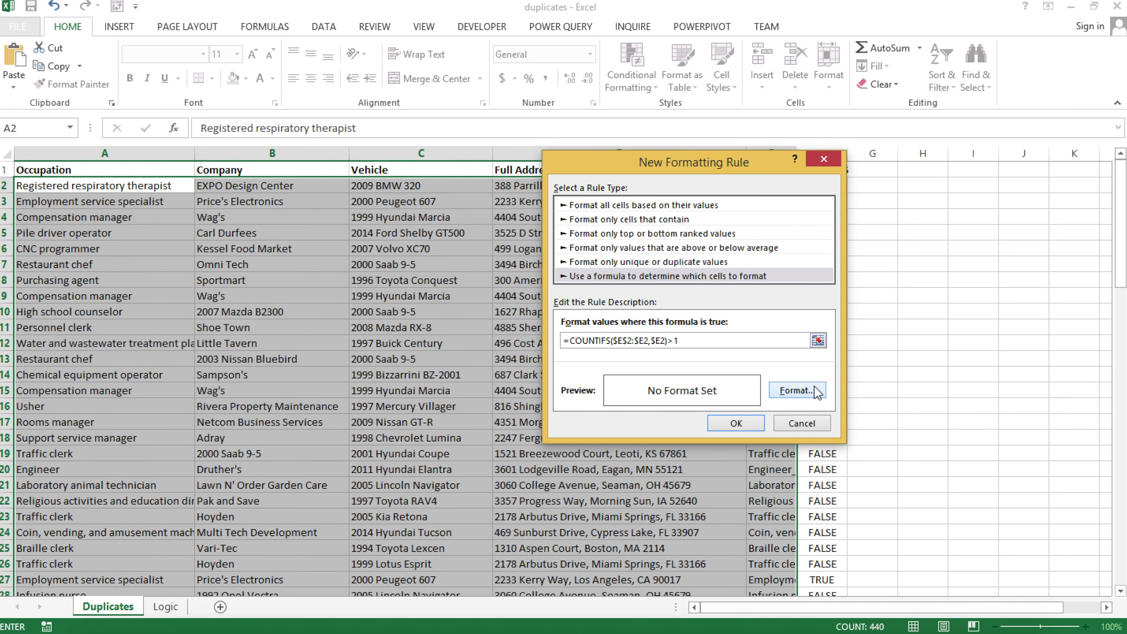
pyautogui.click(799, 390)
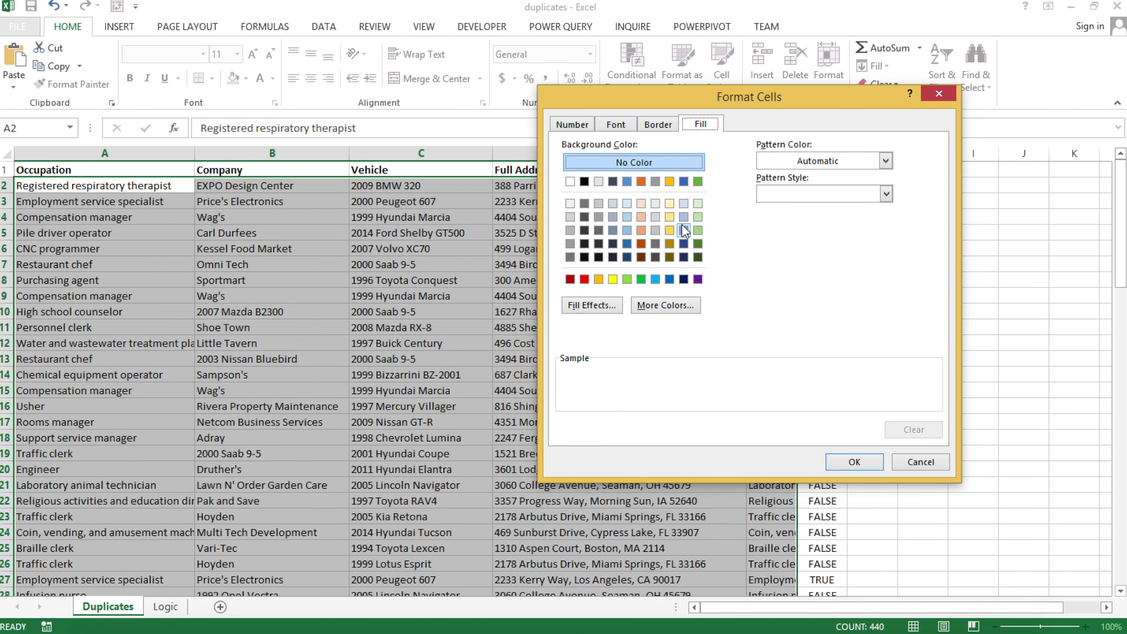
pyautogui.click(640, 230)
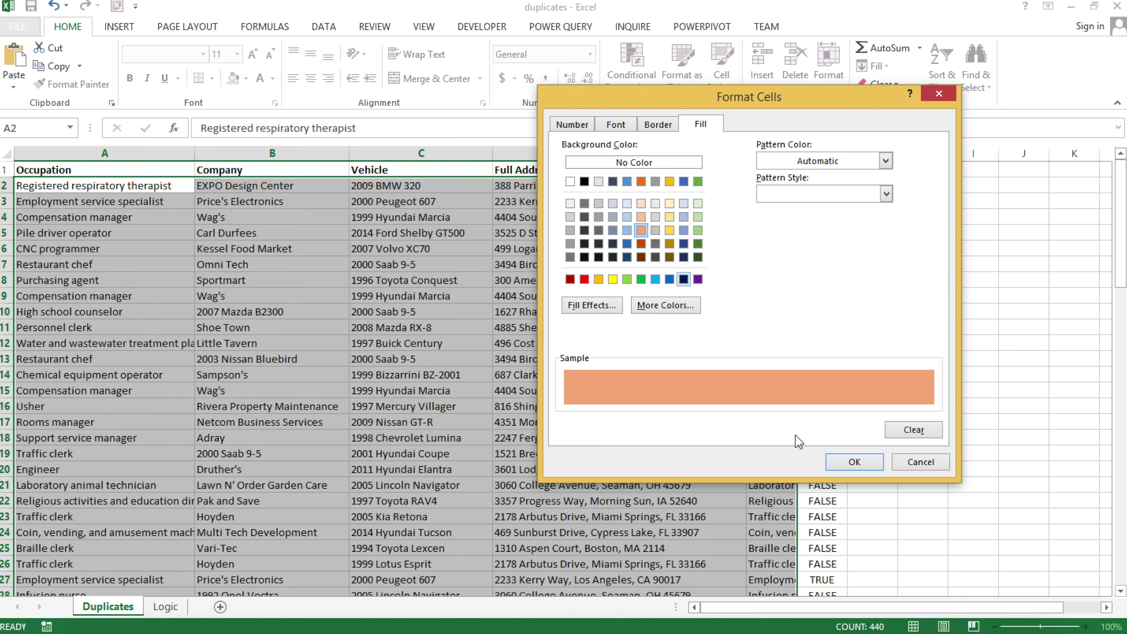
pyautogui.click(854, 462)
pyautogui.click(750, 424)
pyautogui.click(754, 248)
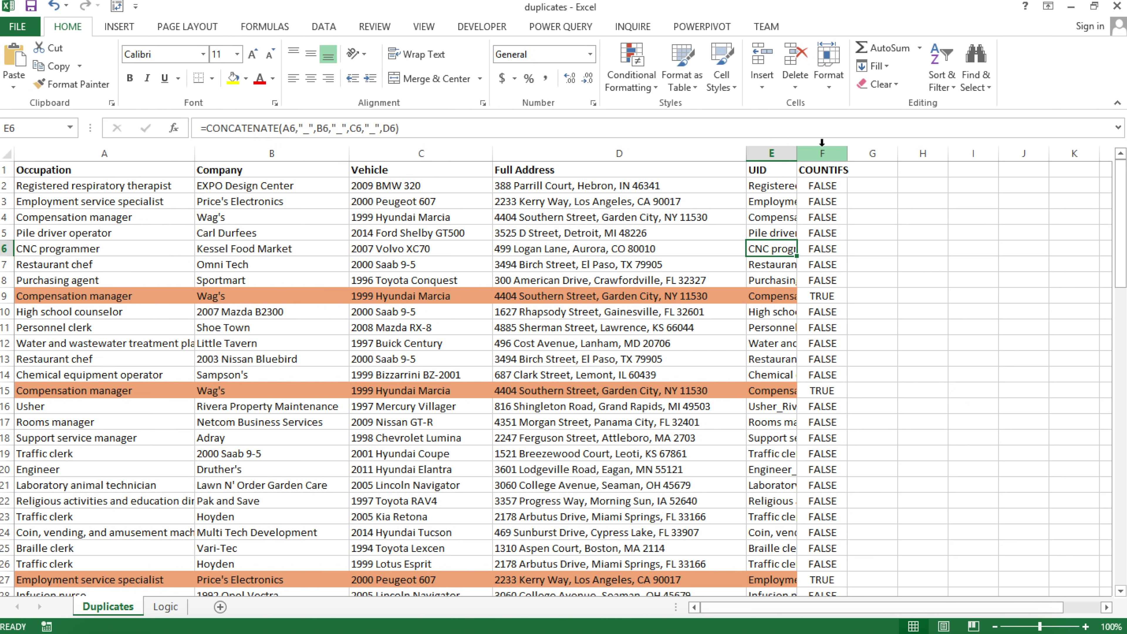
# Delete the helper COUNTIFS column F and widen the UID column E
pyautogui.rightClick(830, 154)
pyautogui.click(861, 281)
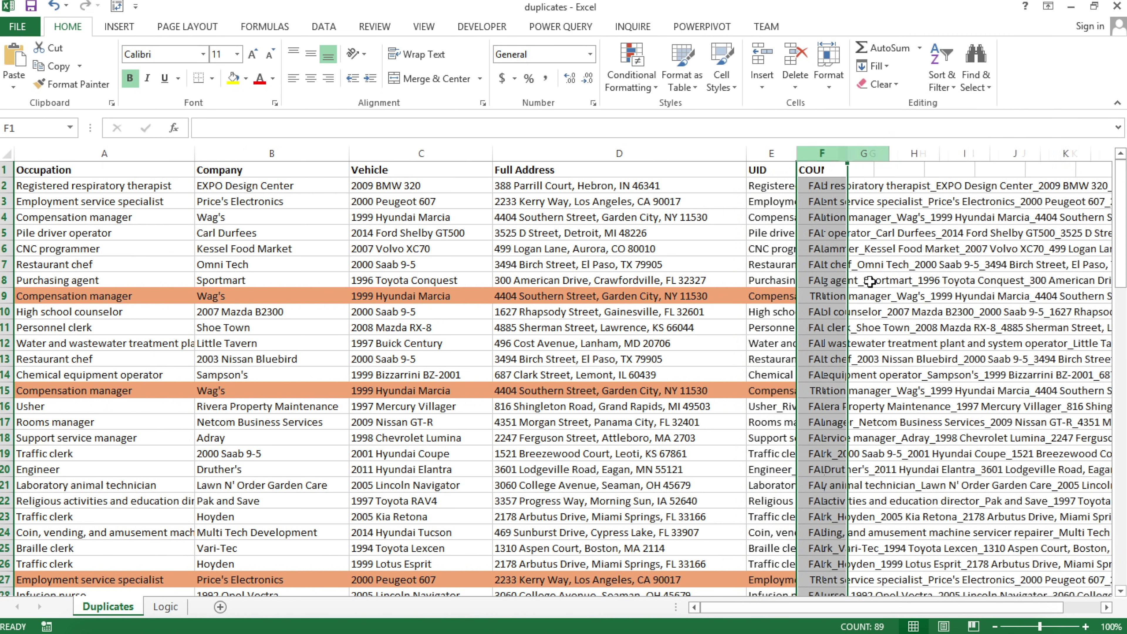
pyautogui.click(714, 280)
pyautogui.moveTo(800, 157); pyautogui.dragTo(864, 153)
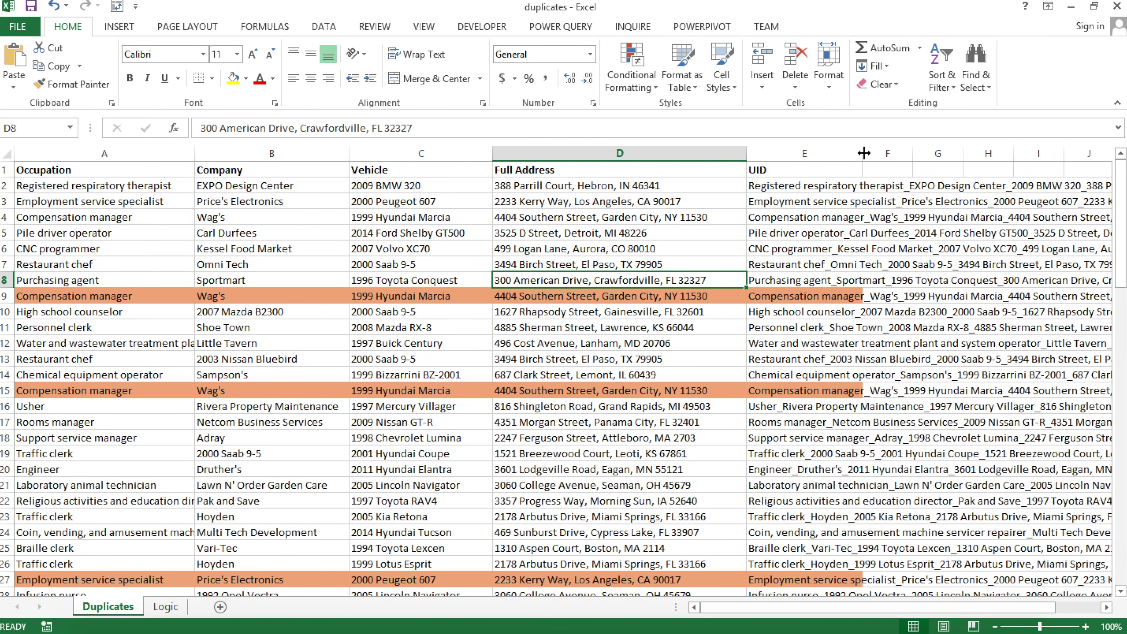
pyautogui.click(840, 185)
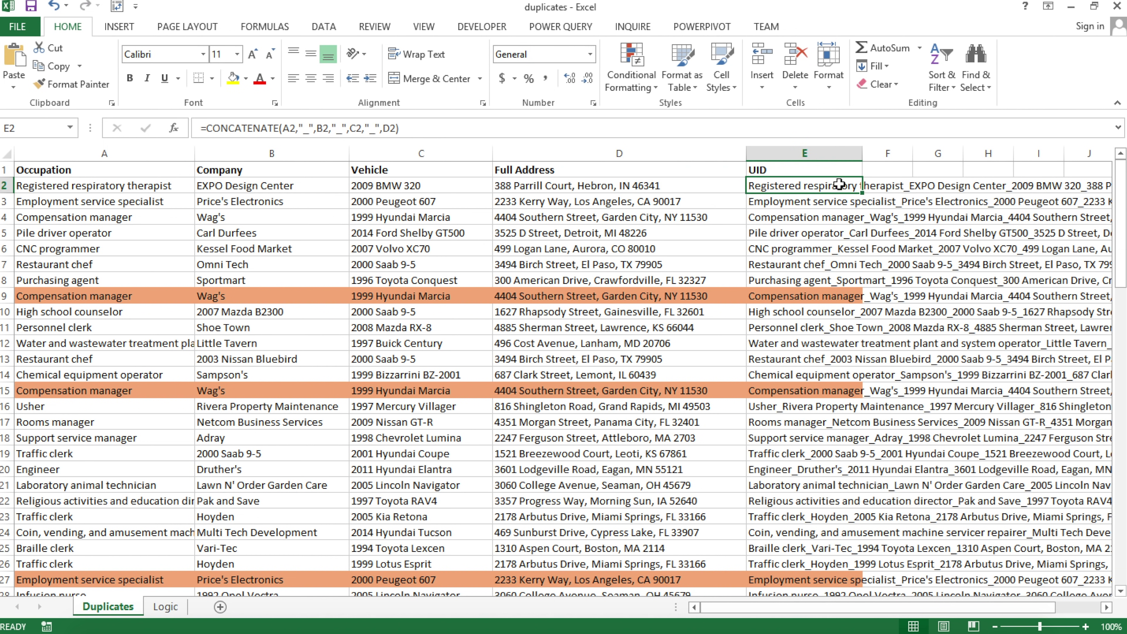
# Hide the UID column, then undo to bring it back
pyautogui.rightClick(799, 153)
pyautogui.press('Escape')
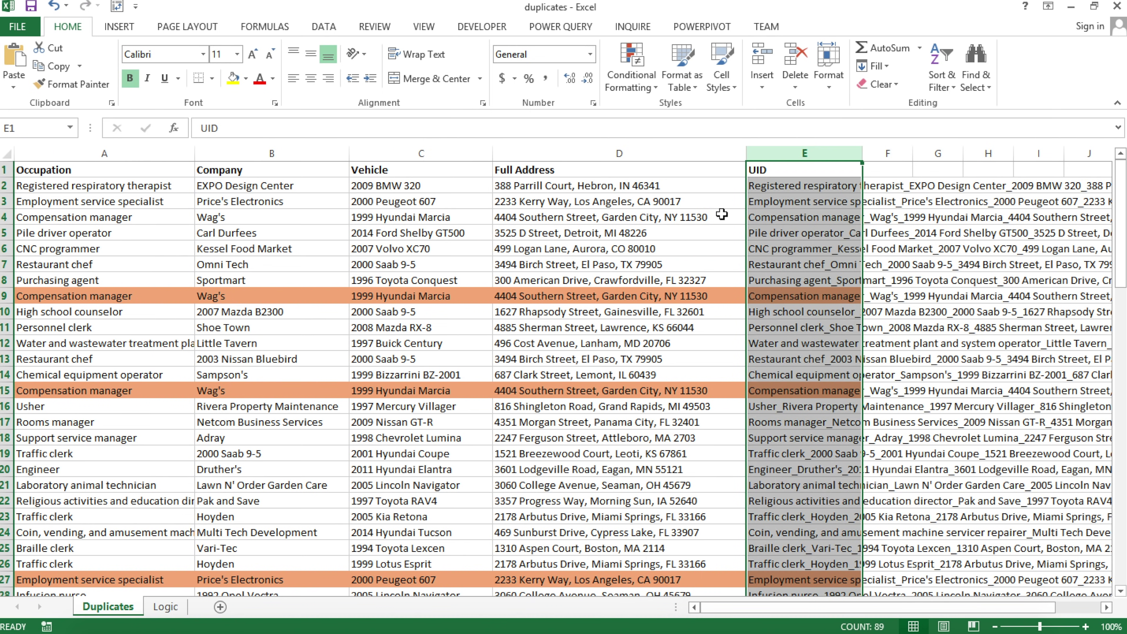
pyautogui.rightClick(802, 153)
pyautogui.click(838, 367)
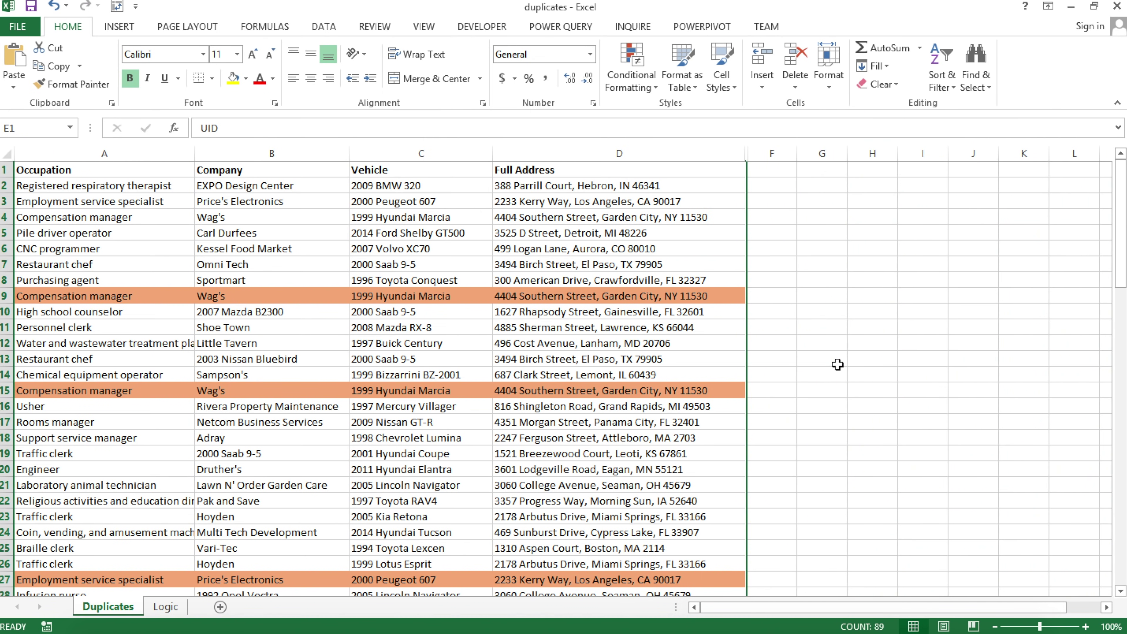
pyautogui.hotkey('ctrl', 'z')
pyautogui.click(724, 298)
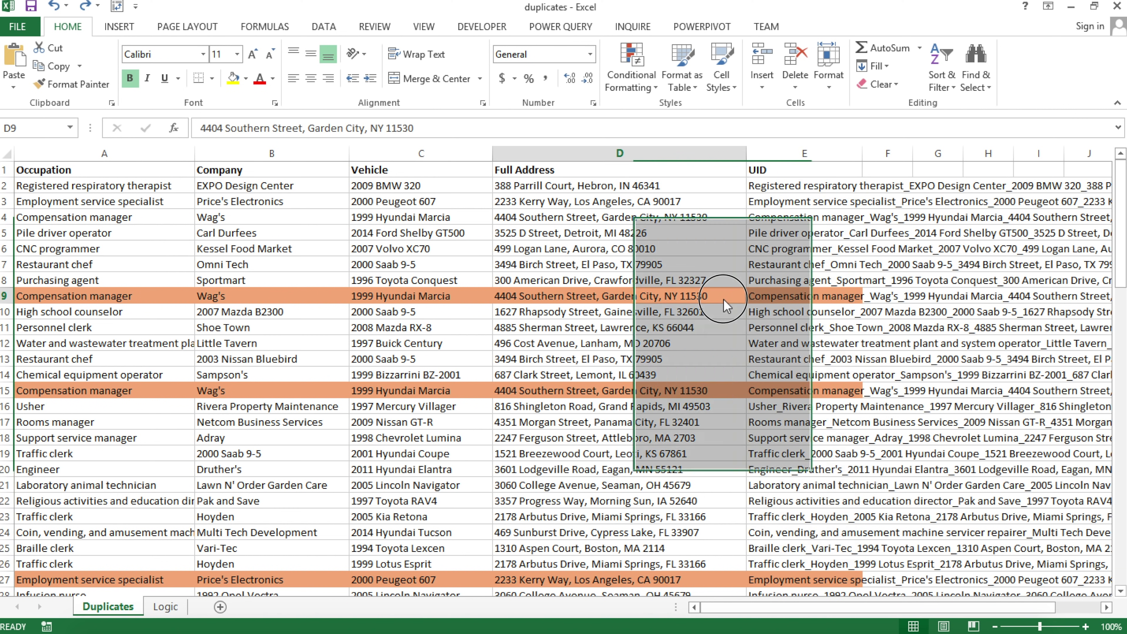